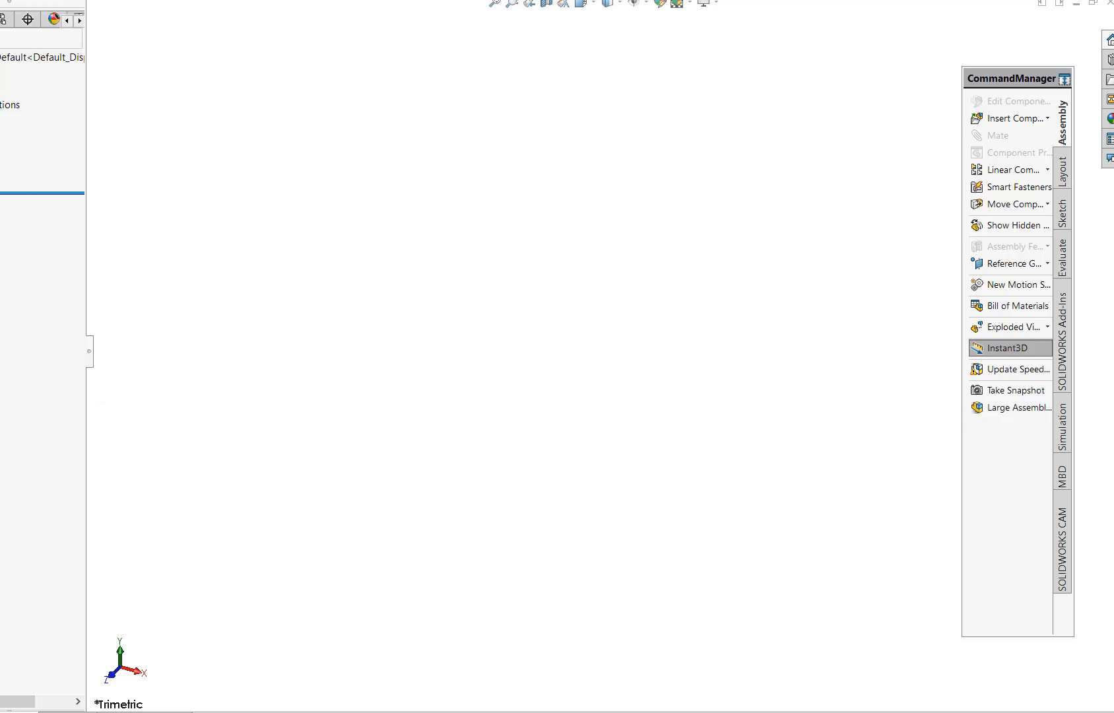
Step: Create a new assembly document from the assem template
key(ctrl+n)
click(184, 229)
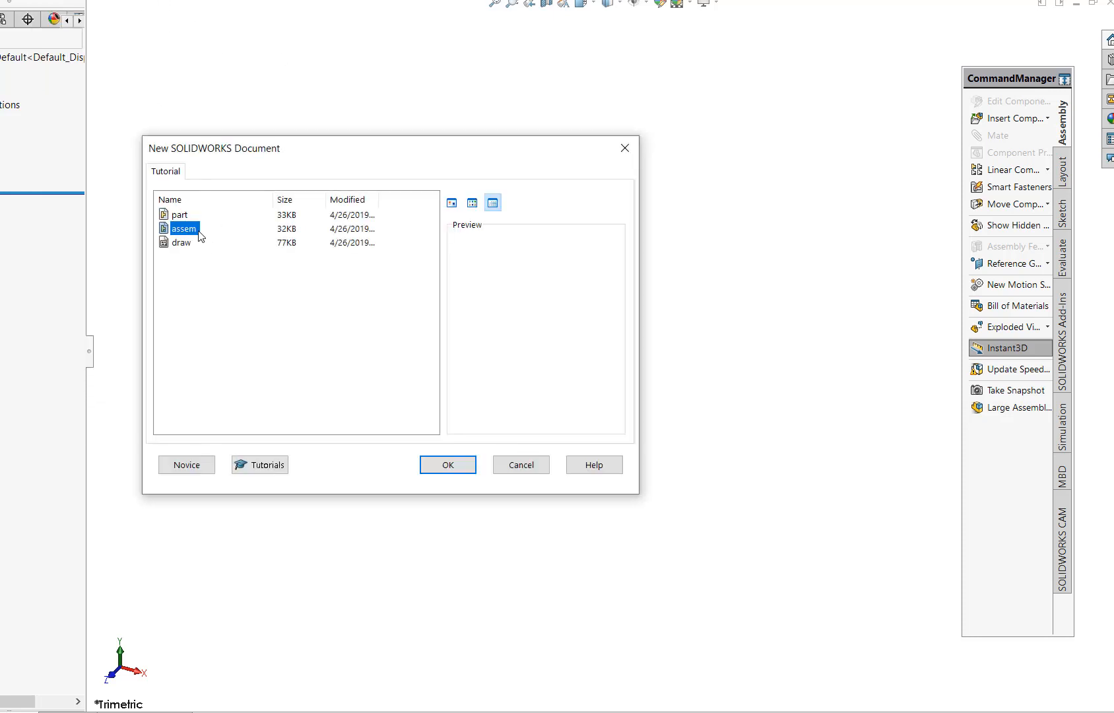
click(455, 464)
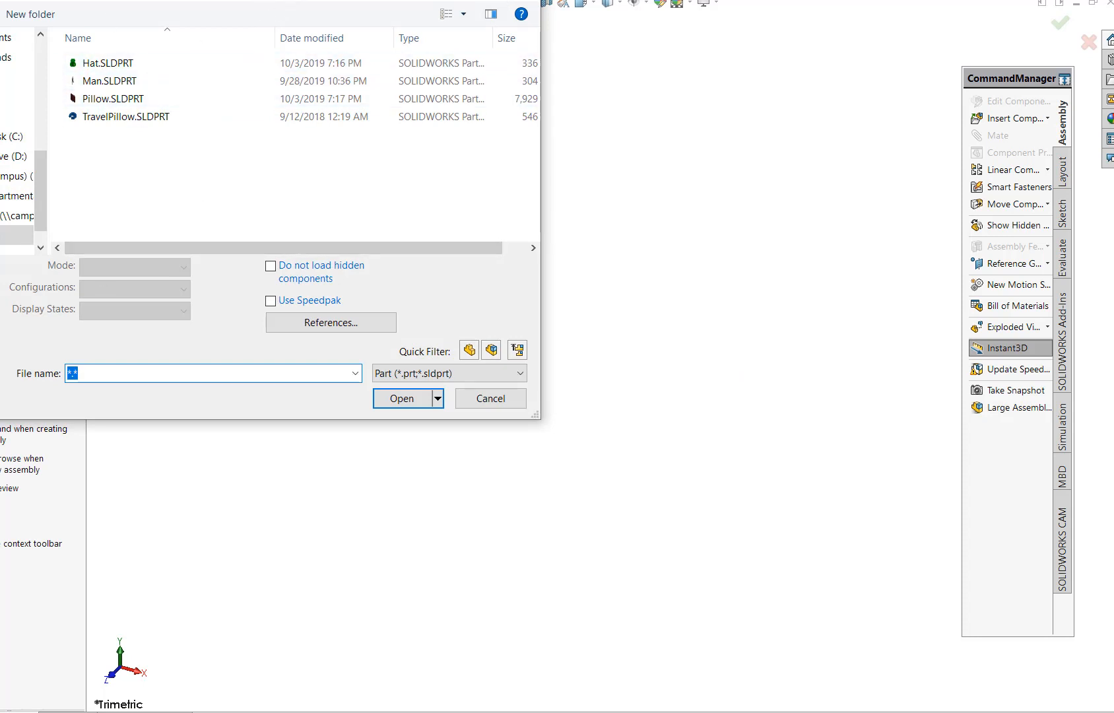
Step: Show the part files as extra large icons and look through their previews
click(109, 64)
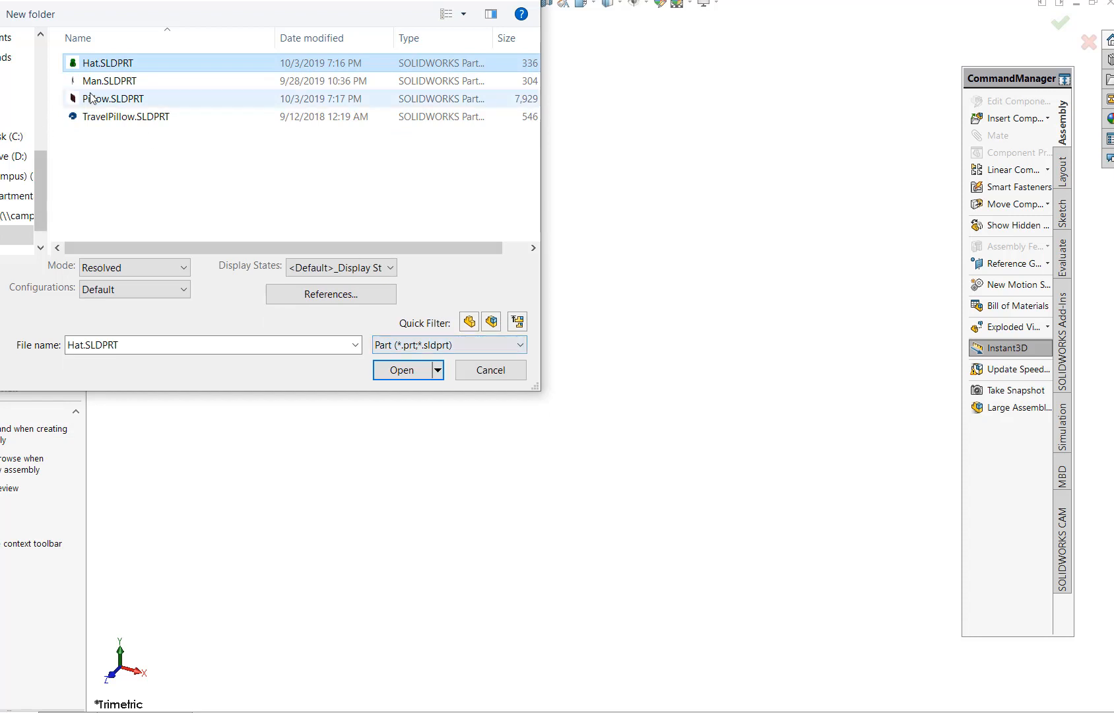
click(426, 182)
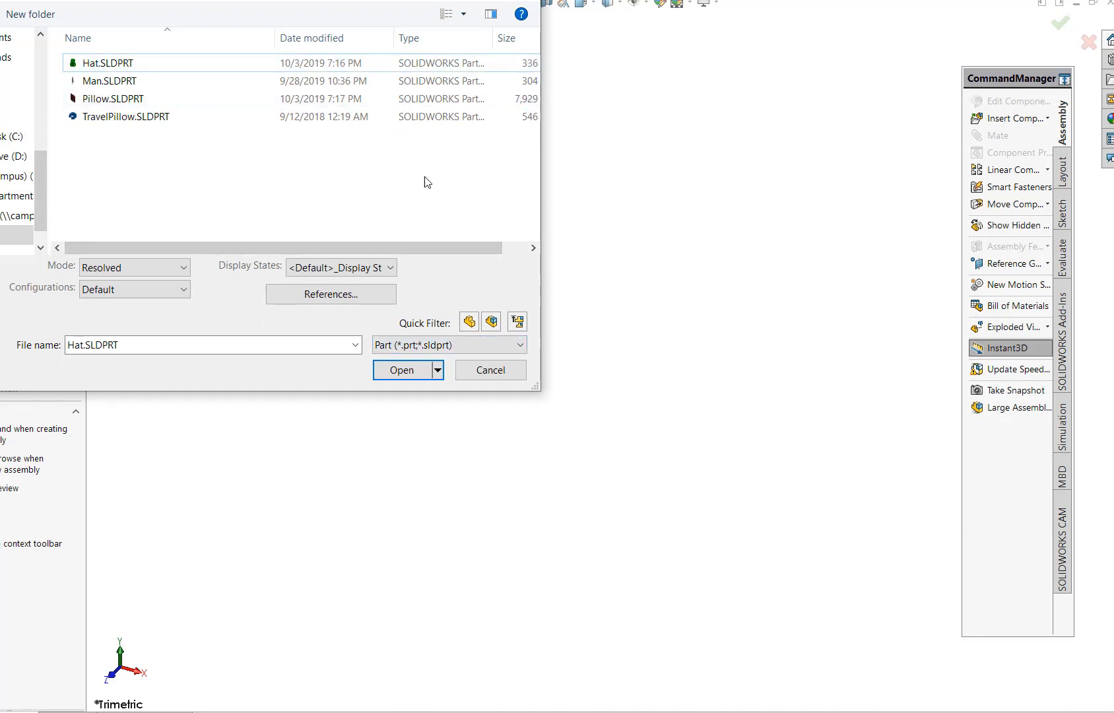
right_click(417, 183)
mouse_move(452, 197)
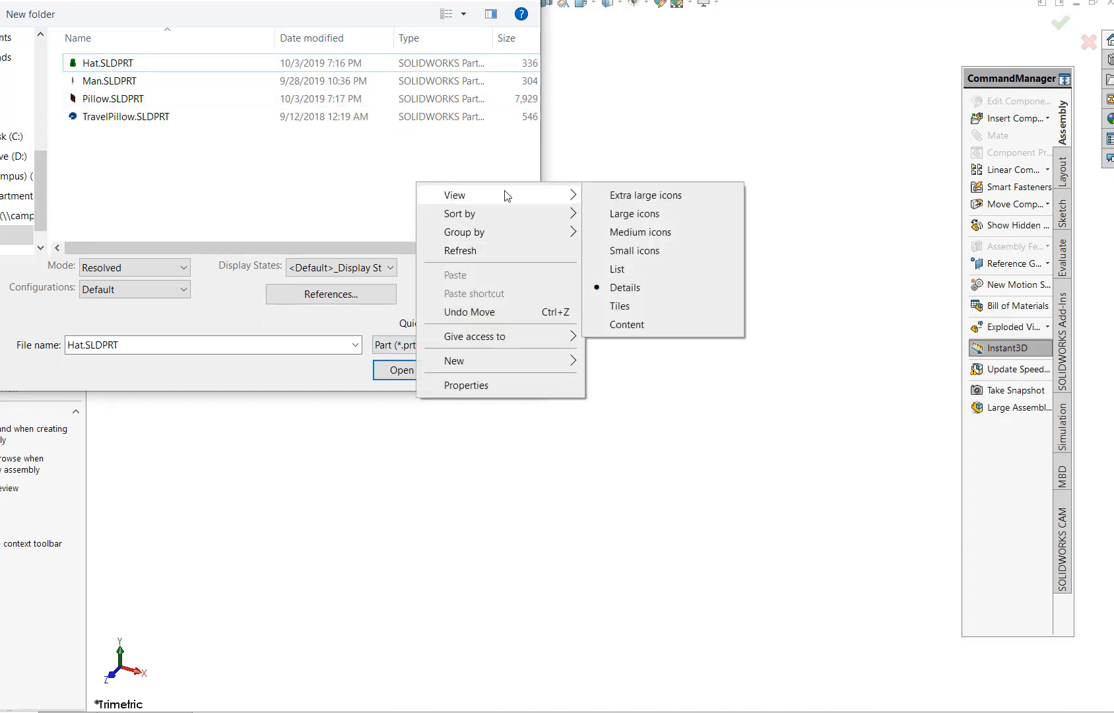
click(617, 196)
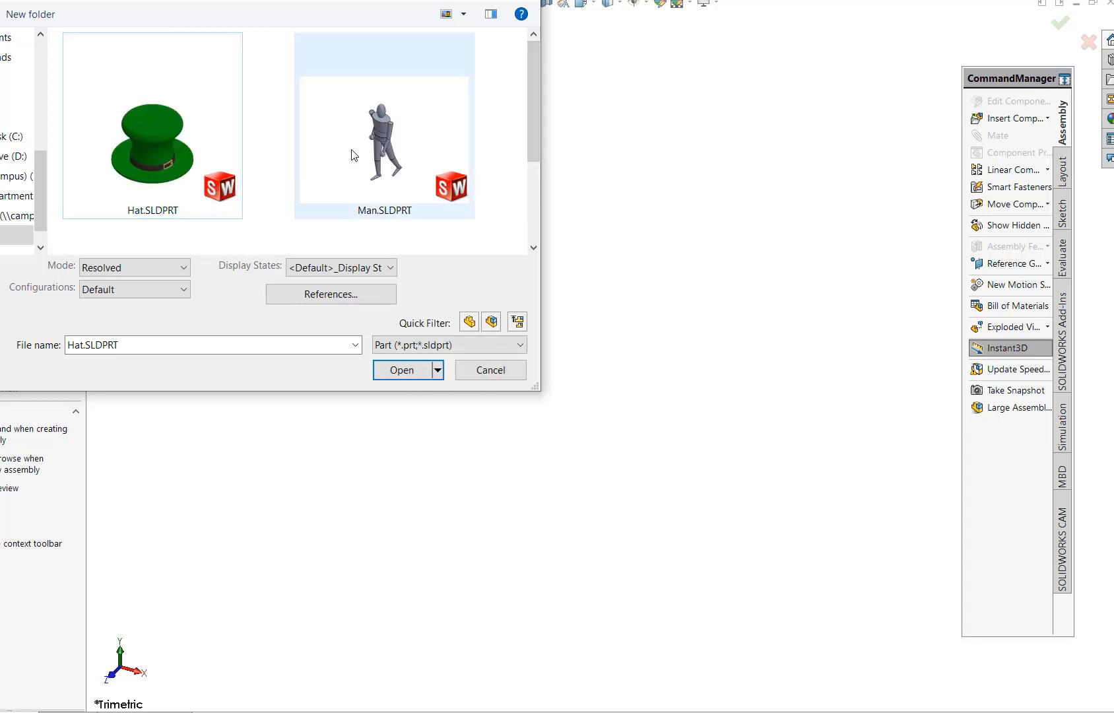
drag(531, 156, 531, 235)
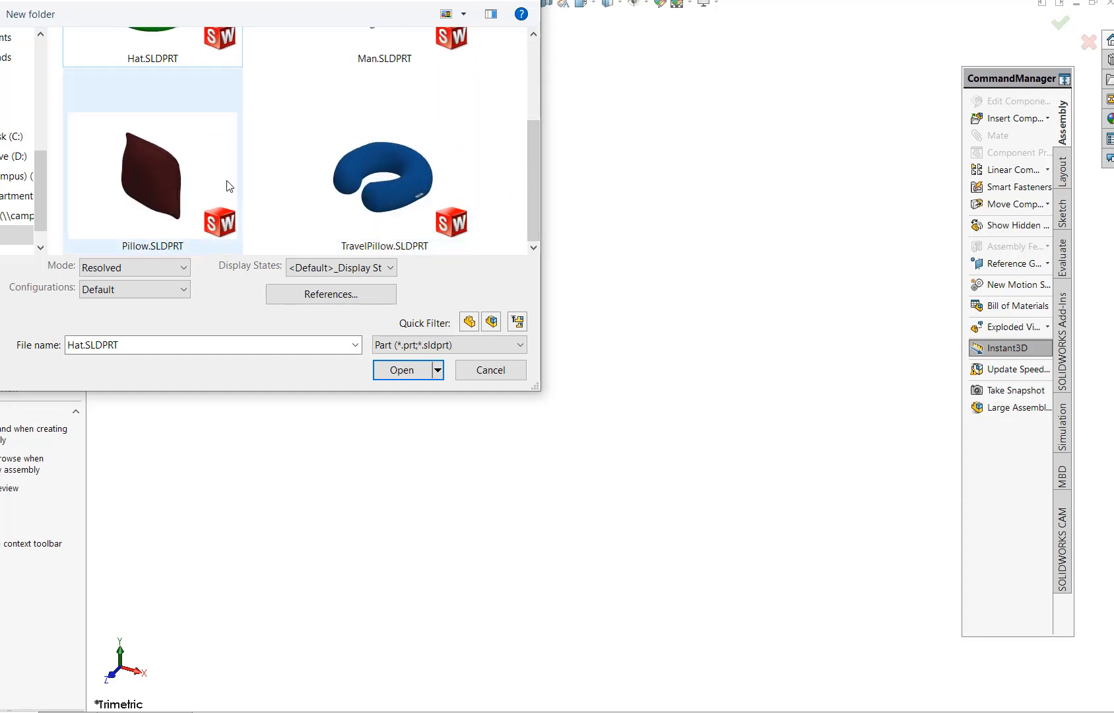
drag(531, 154, 517, 69)
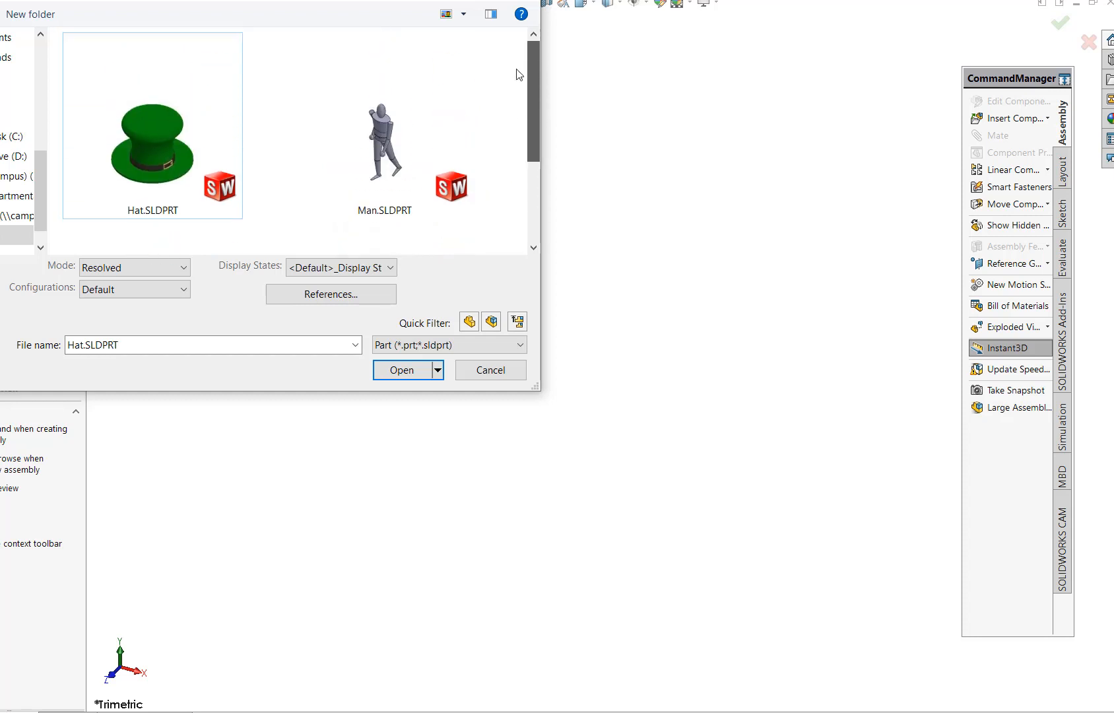
Step: Insert Man.SLDPRT into the assembly as the first component
click(447, 137)
click(402, 370)
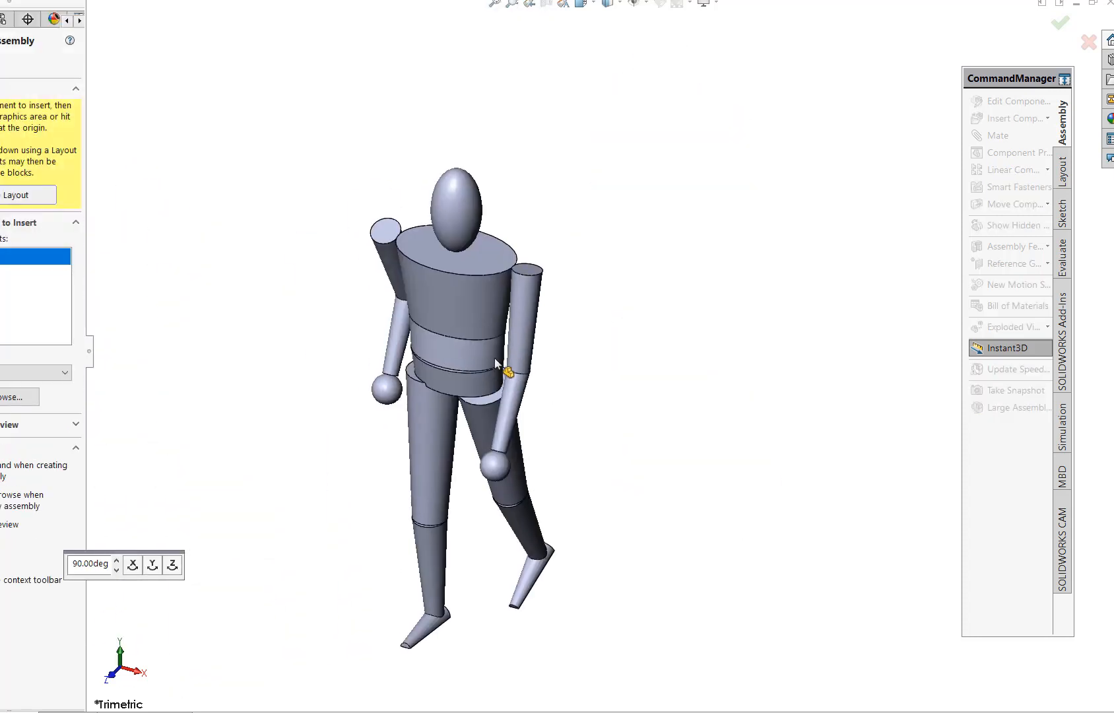
click(533, 312)
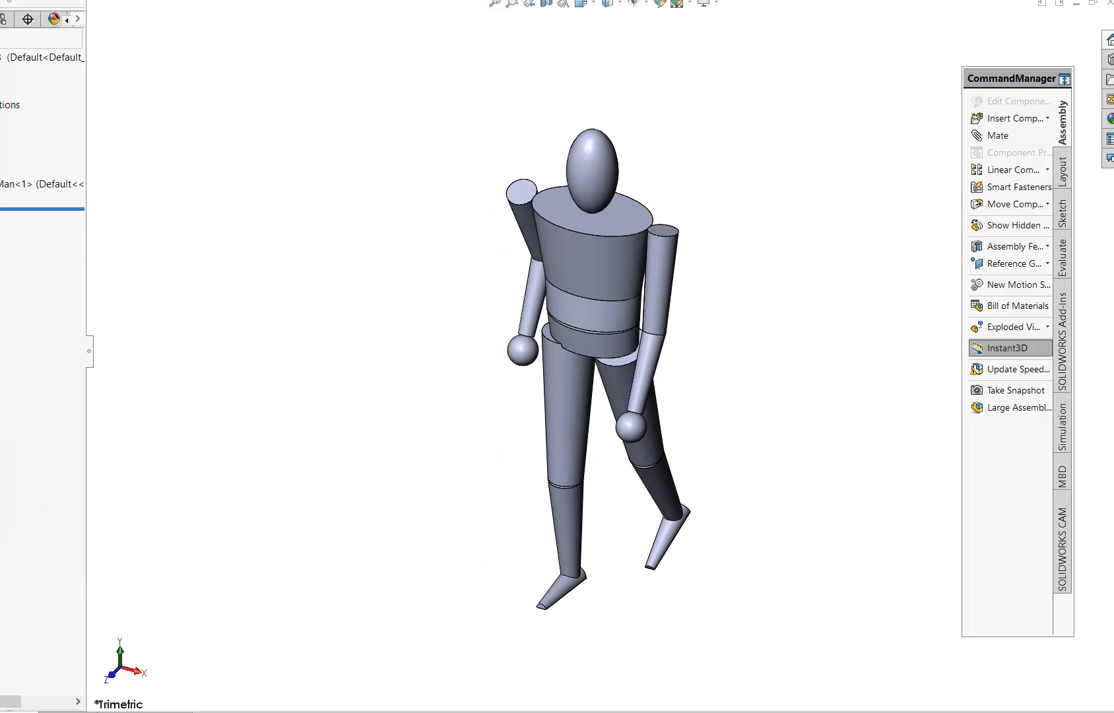
Step: Examine the features that make up the Man part, including its Boss-Extrude1 and Boss-Extrude2 bodies
click(1, 184)
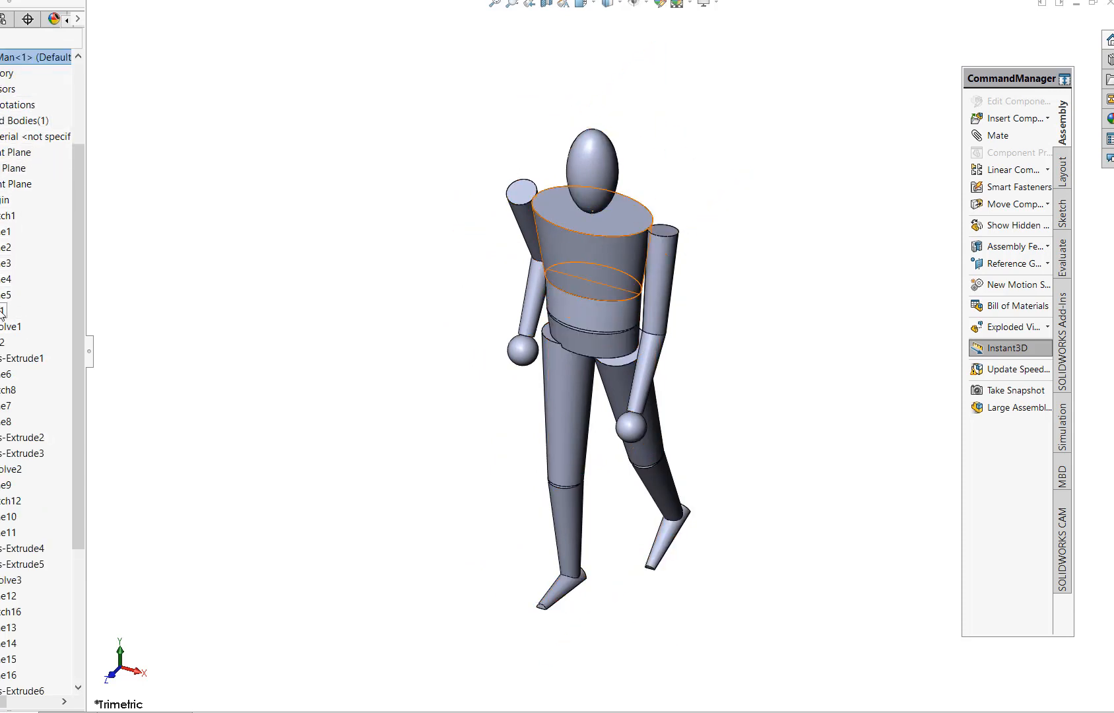
click(8, 358)
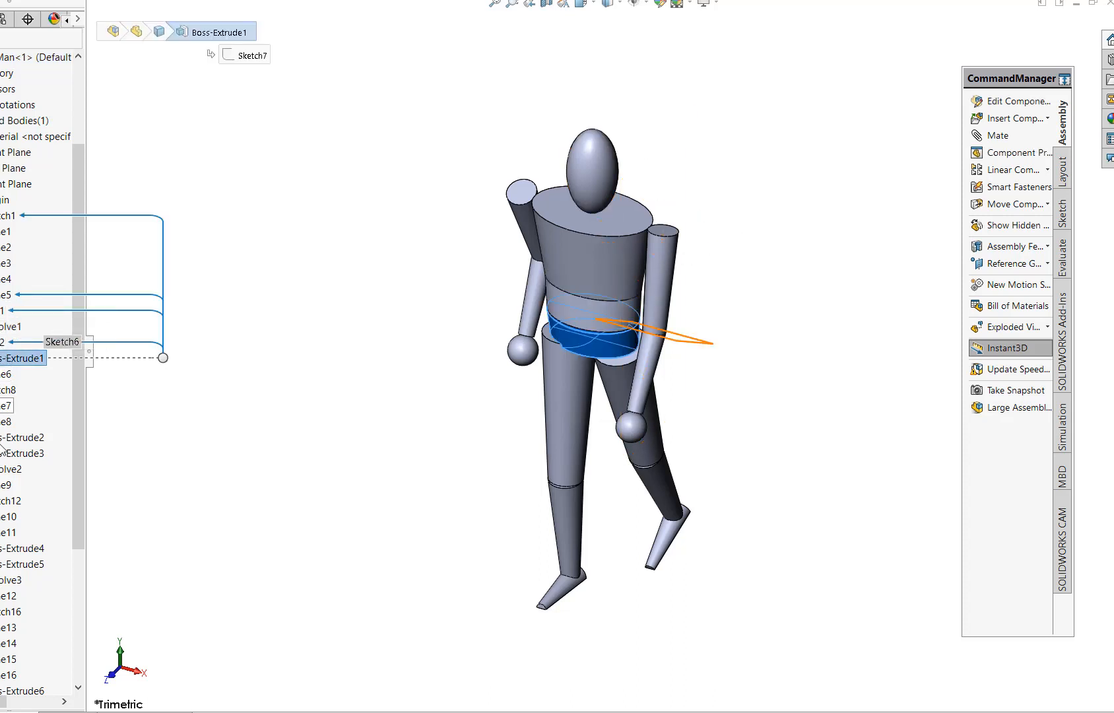
click(8, 437)
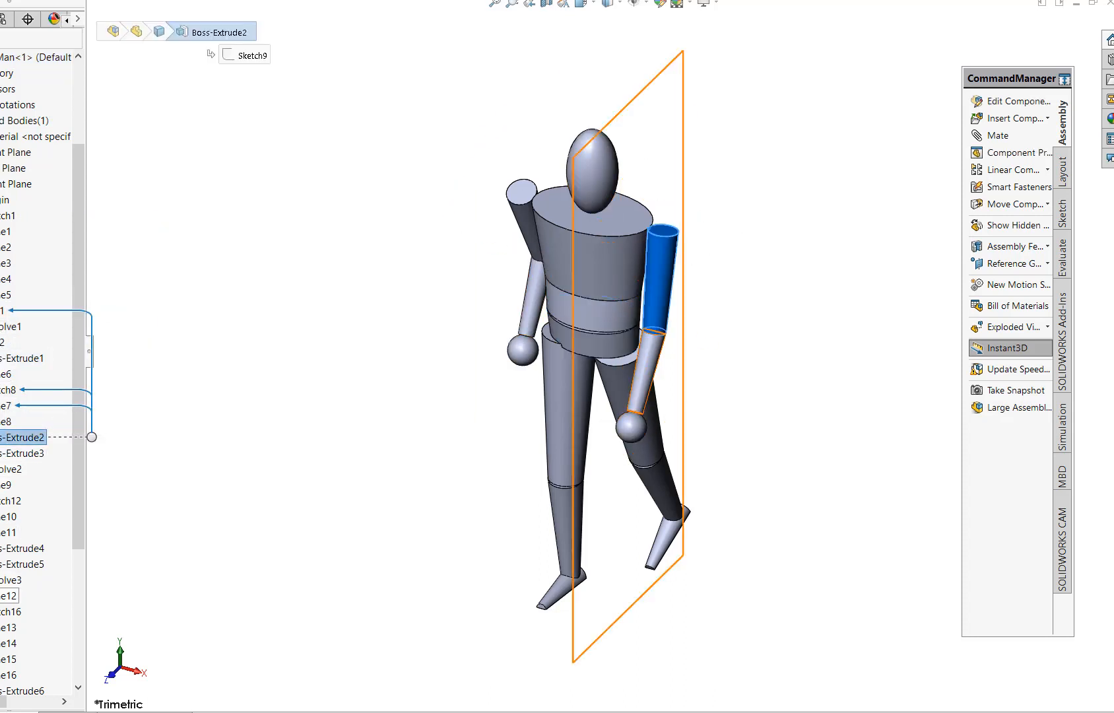
scroll(5, 638, down, 1)
scroll(5, 638, down, 3)
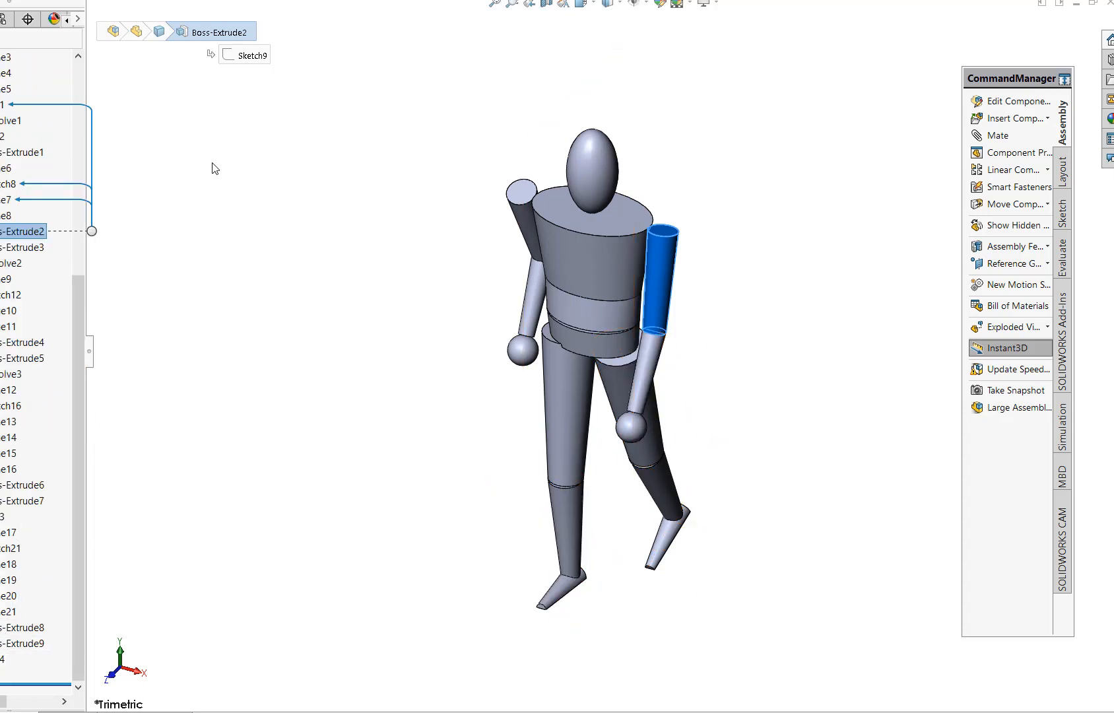
click(227, 208)
drag(74, 301, 70, 109)
click(1, 136)
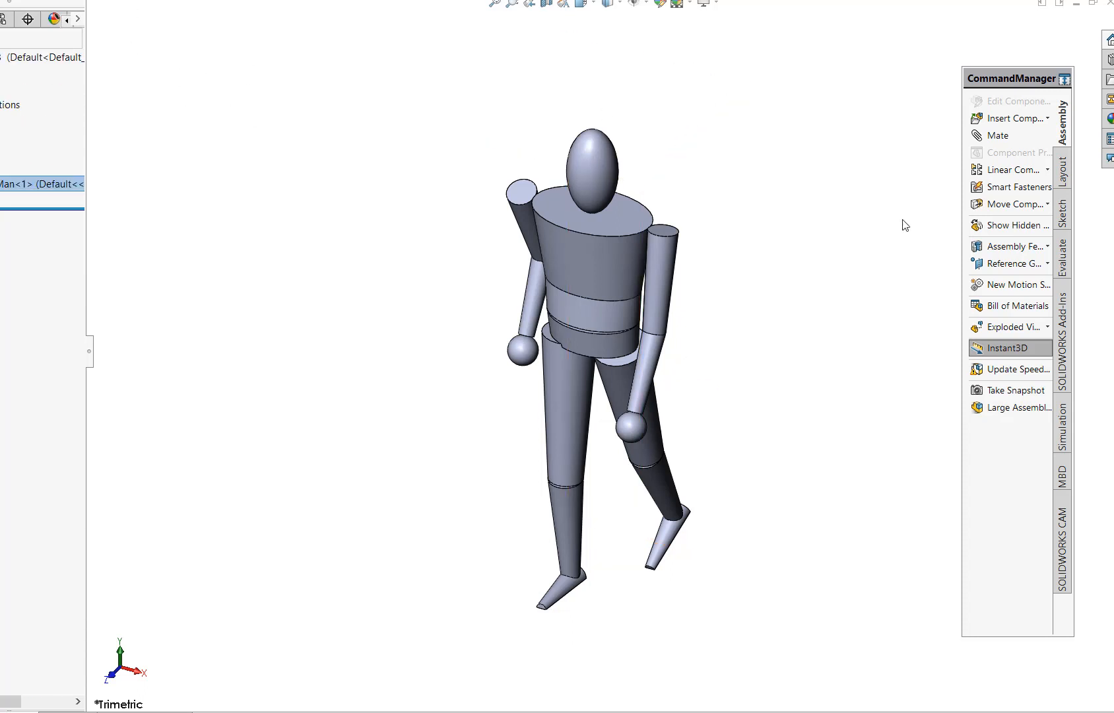
Step: Insert Hat.SLDPRT into the assembly and place it beside the man's head
click(1000, 120)
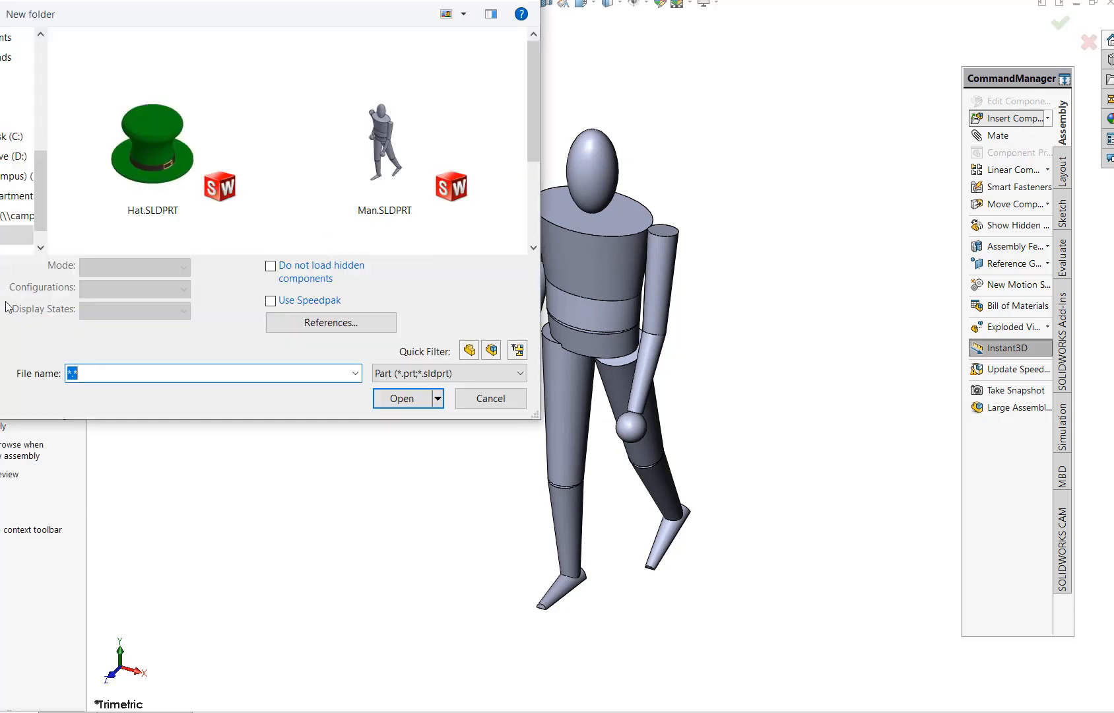
click(210, 190)
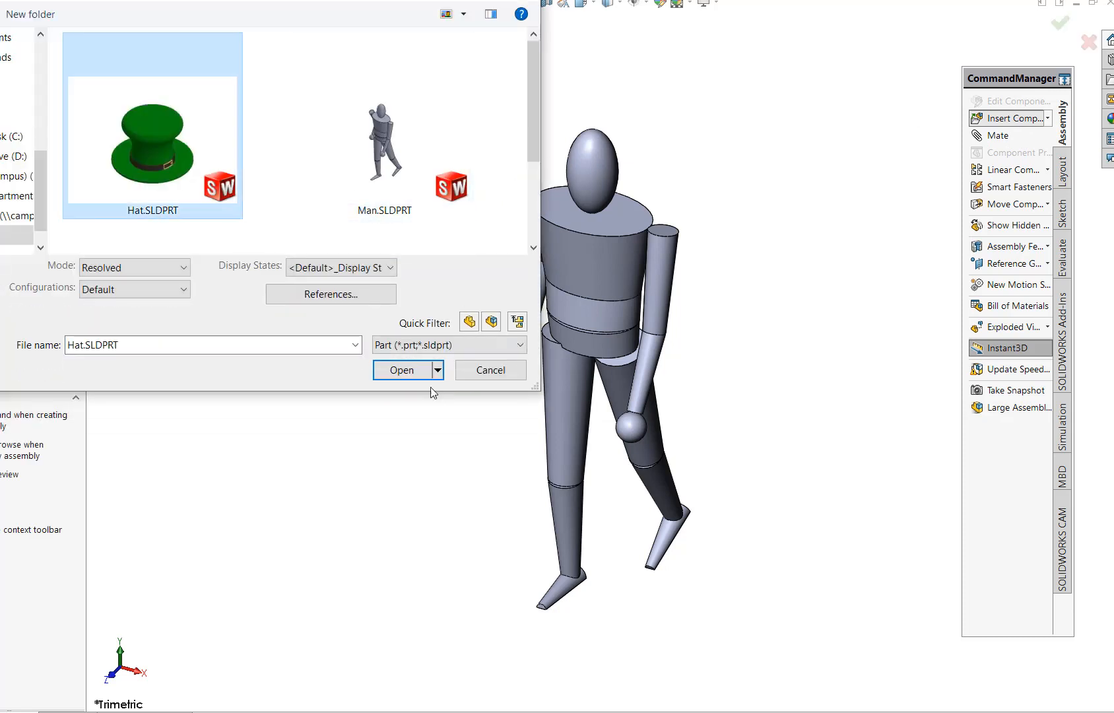
click(406, 371)
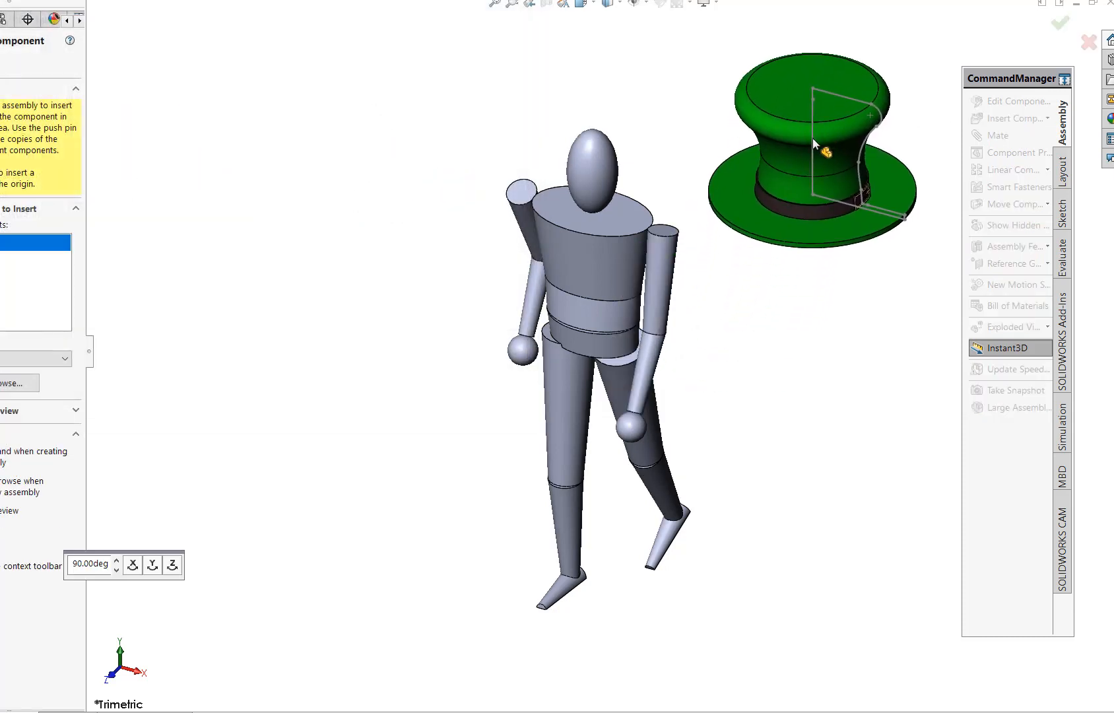
click(807, 122)
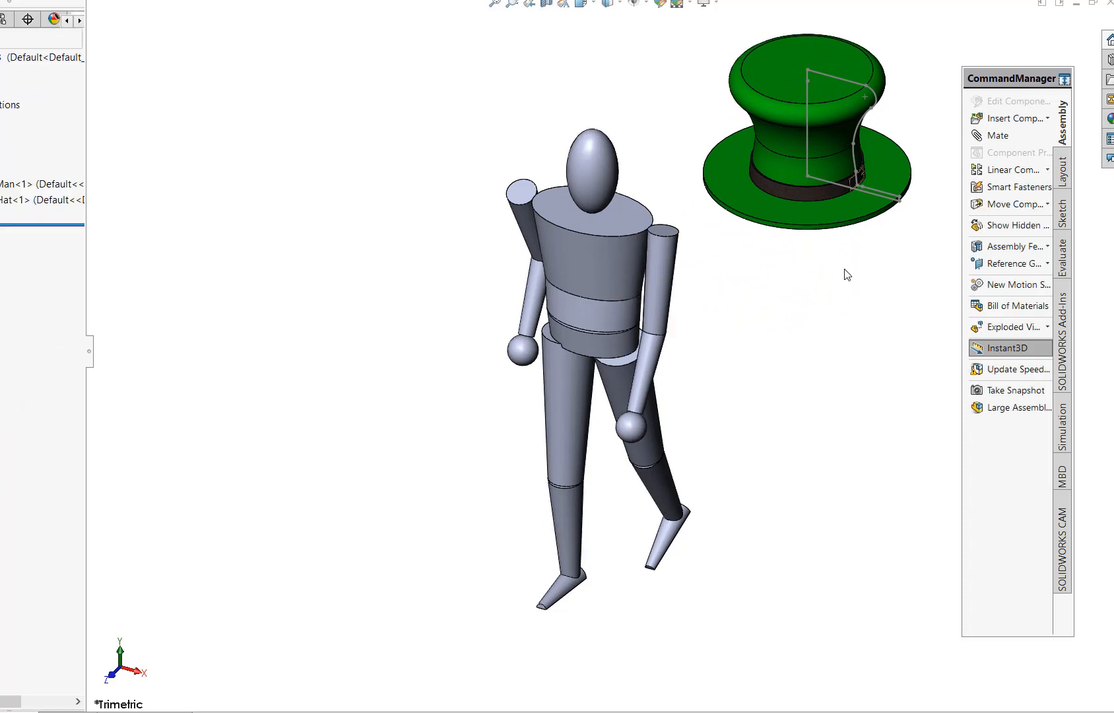
Step: Insert TravelPillow.SLDPRT and place it above the man's shoulder, on the side opposite the hat
middle_drag(794, 305, 764, 164)
scroll(797, 309, up, 1)
middle_drag(797, 309, 737, 406)
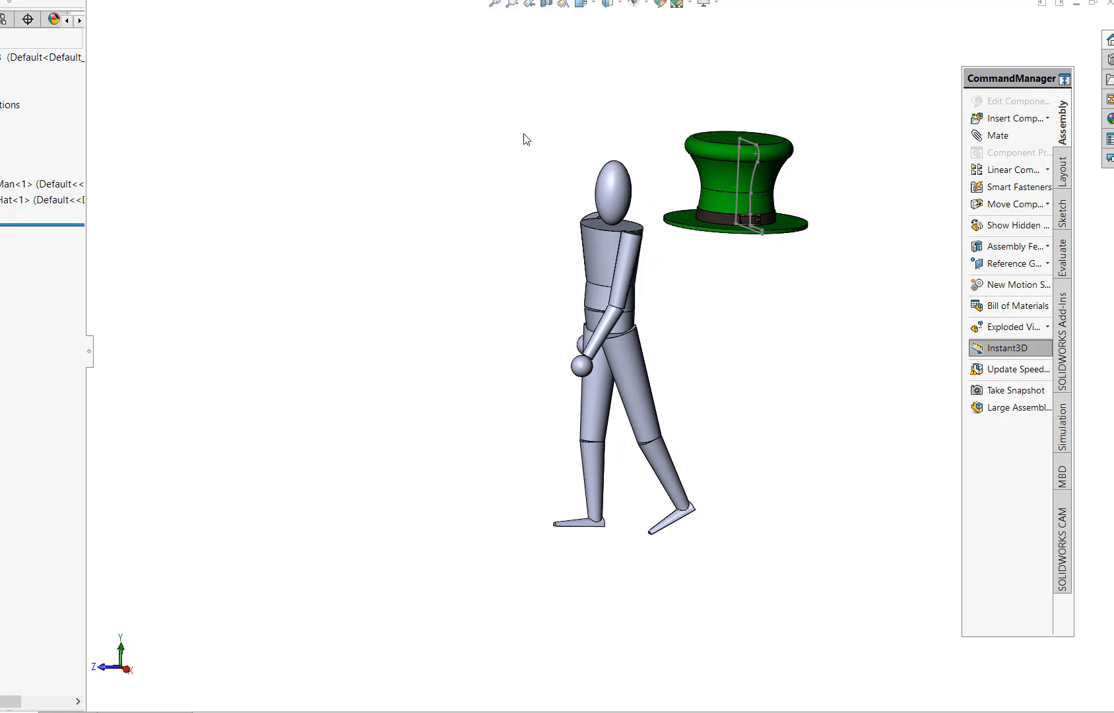
drag(524, 134, 789, 293)
middle_drag(789, 301, 839, 288)
scroll(839, 288, down, 2)
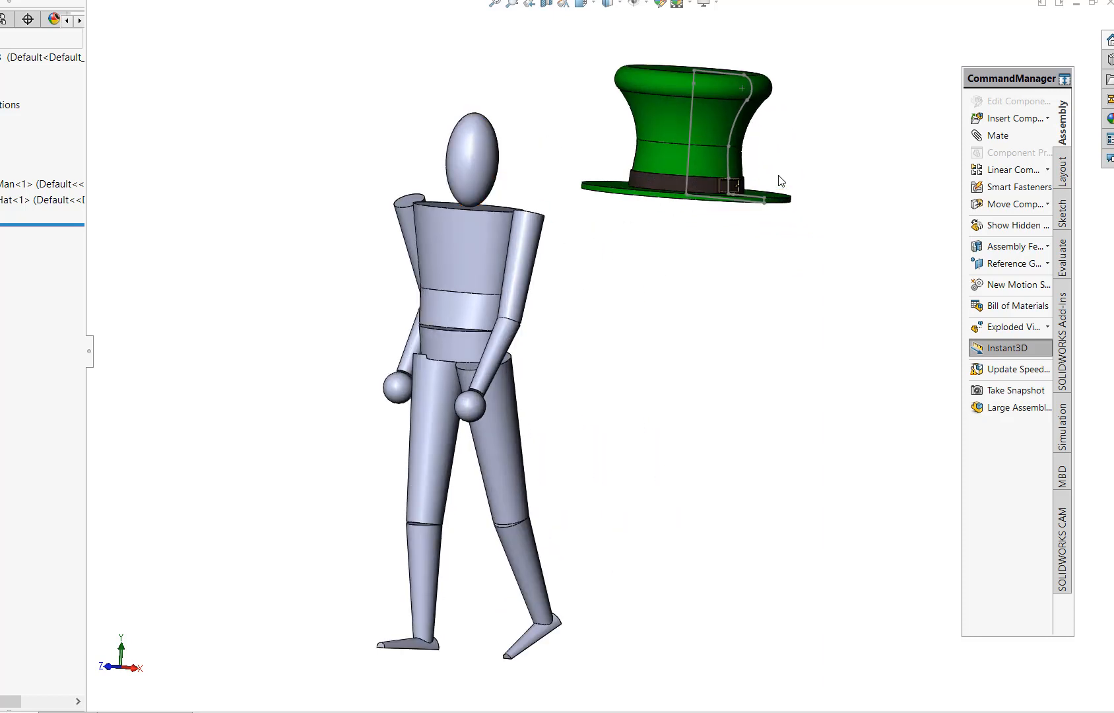
scroll(757, 355, up, 2)
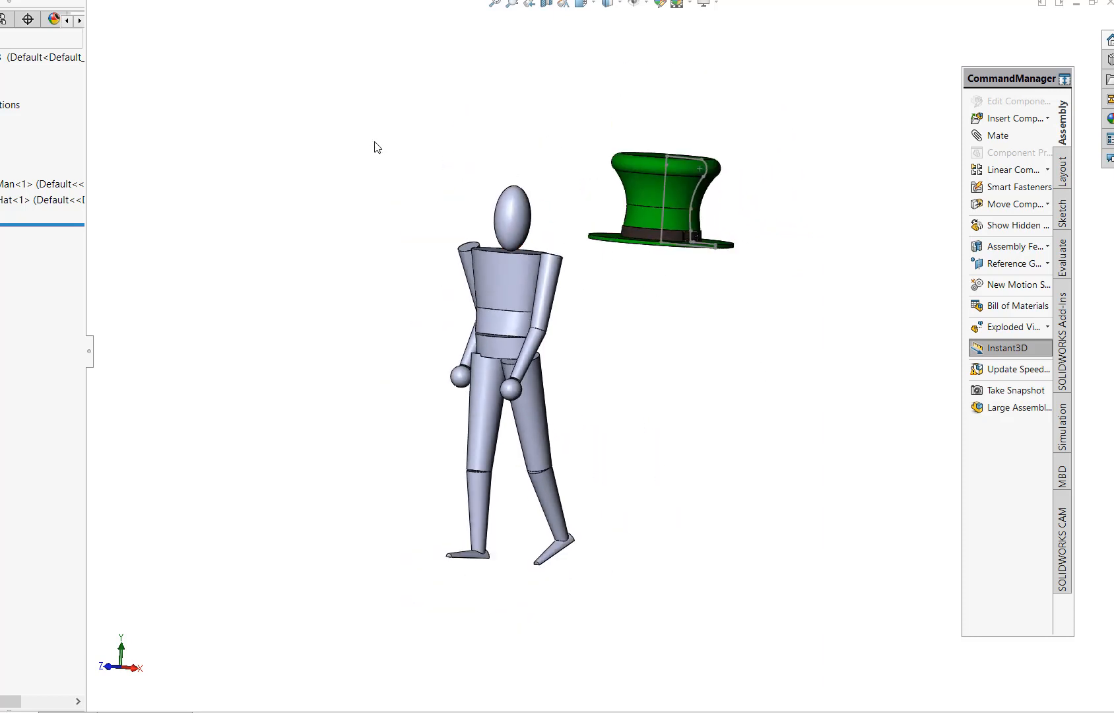
click(1041, 121)
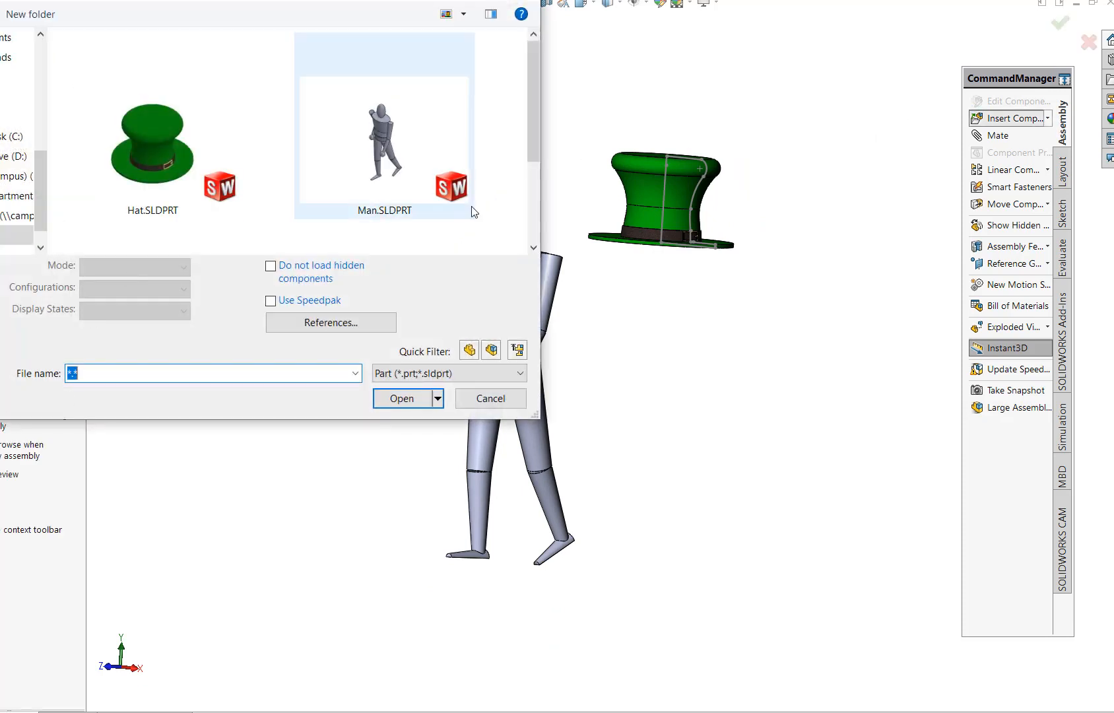
drag(529, 151, 518, 255)
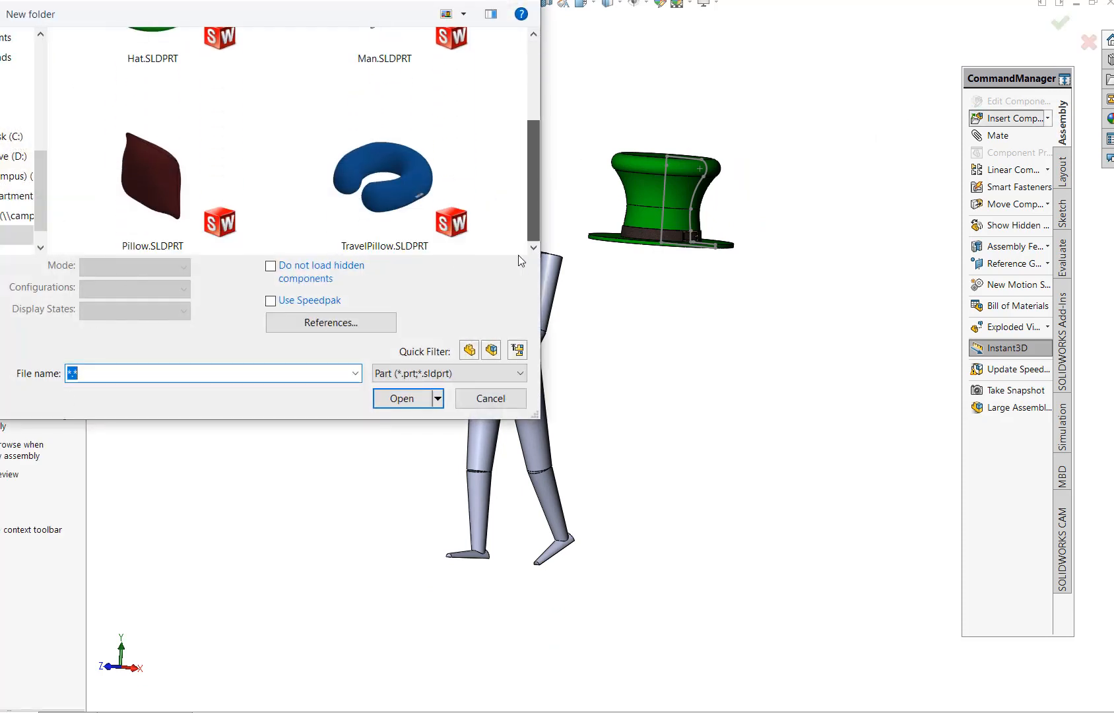
click(382, 179)
click(401, 370)
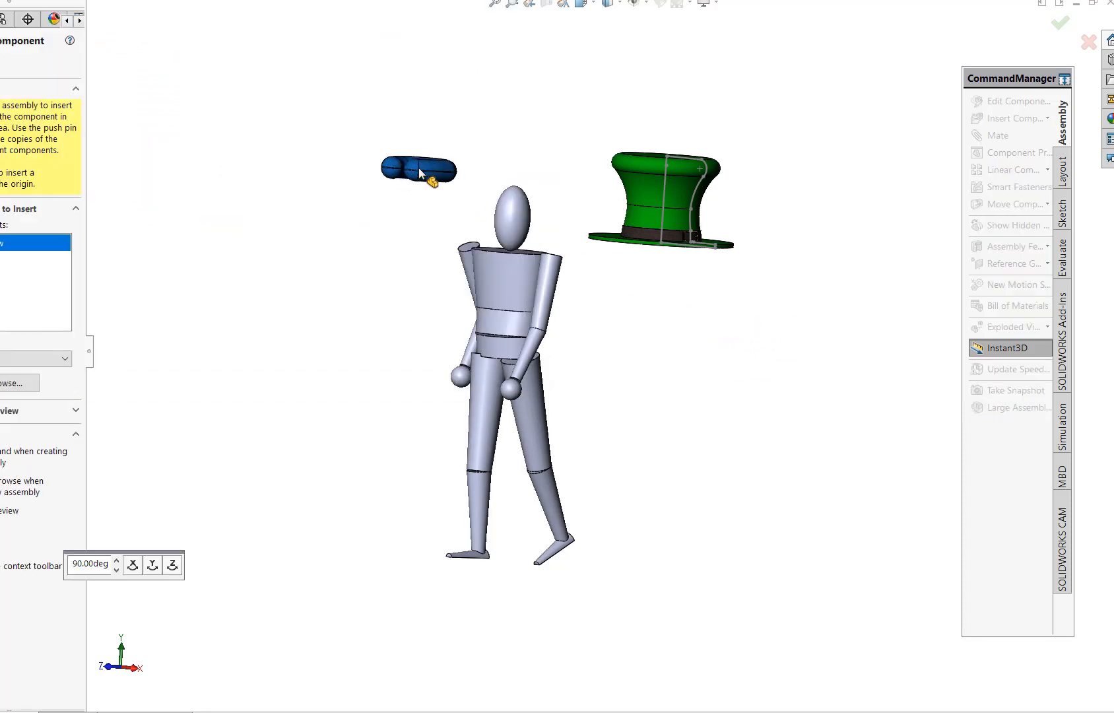
click(383, 161)
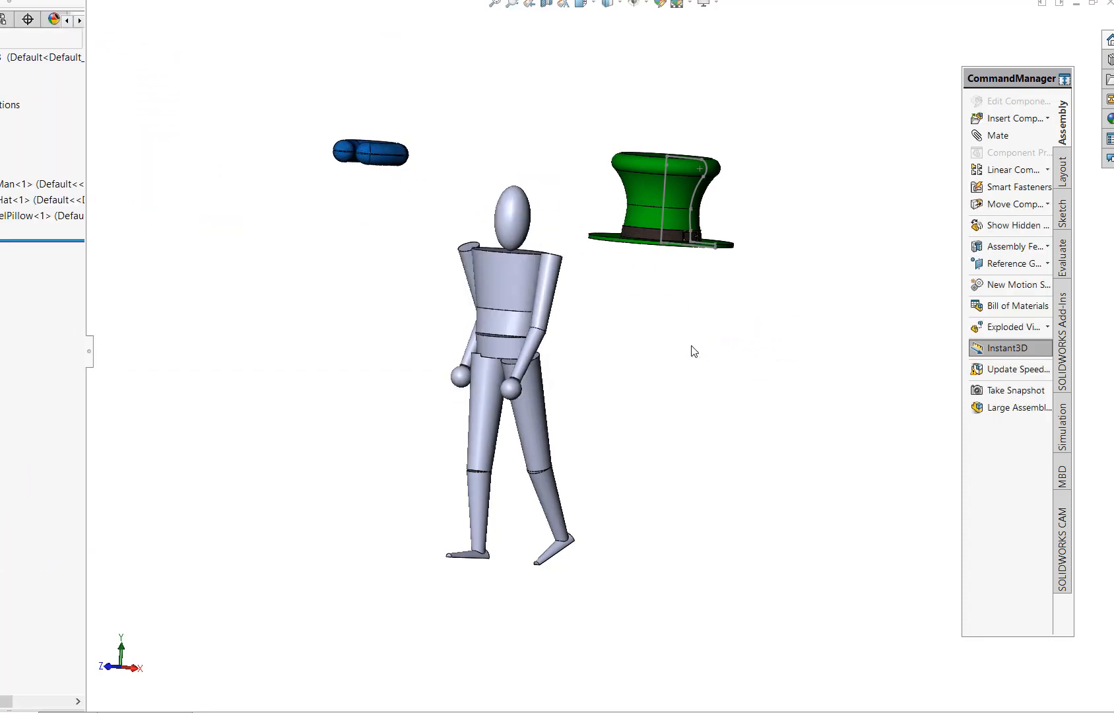
Step: Examine the man, hat and travel pillow from several angles, ending with a close view of the head and pillow
middle_drag(691, 351, 703, 434)
scroll(702, 434, down, 2)
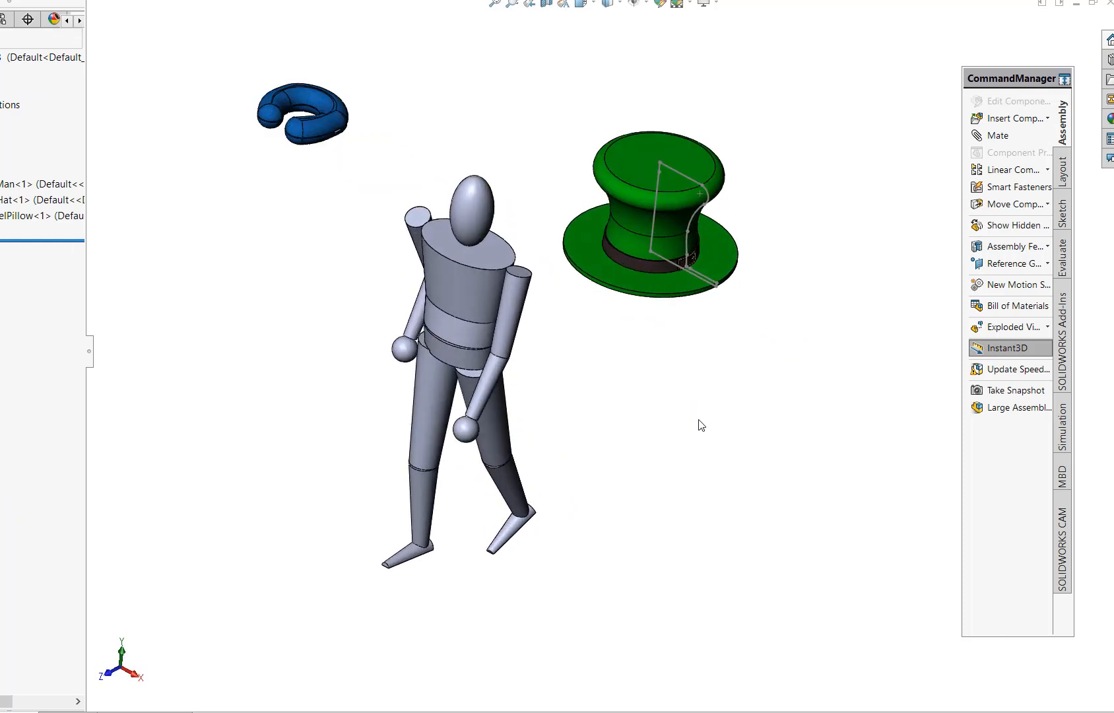
scroll(639, 449, down, 2)
scroll(640, 447, up, 2)
mouse_move(641, 447)
middle_down()
mouse_move(642, 418)
mouse_move(671, 441)
middle_up()
scroll(672, 436, up, 2)
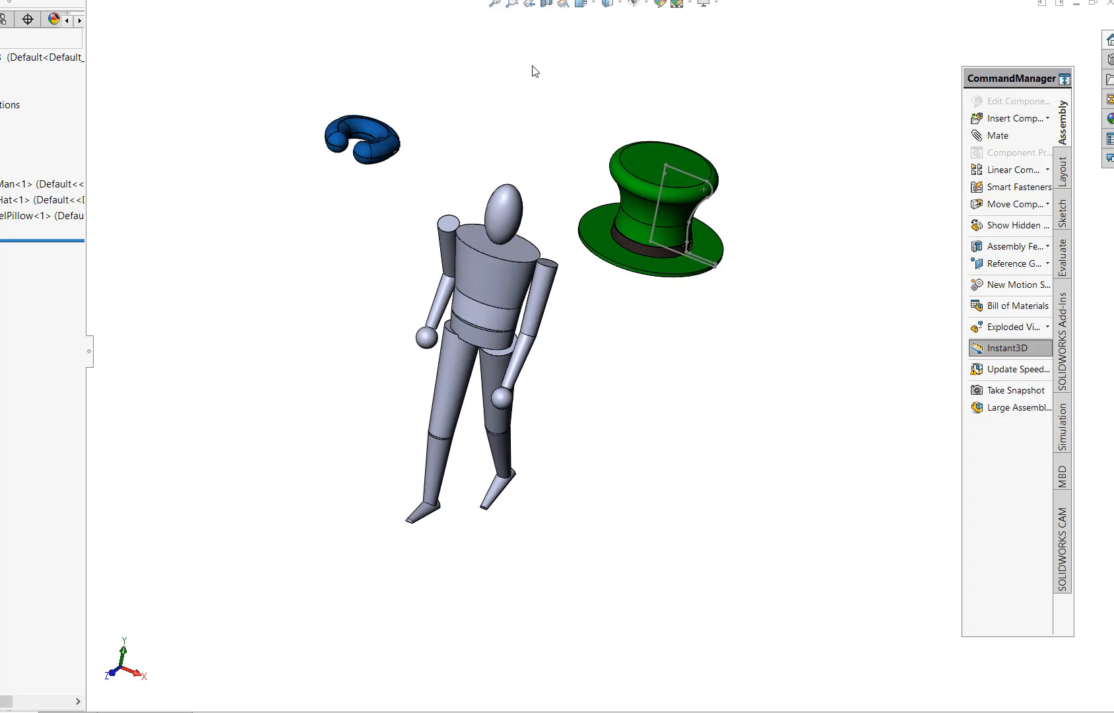
click(513, 5)
drag(315, 112, 555, 383)
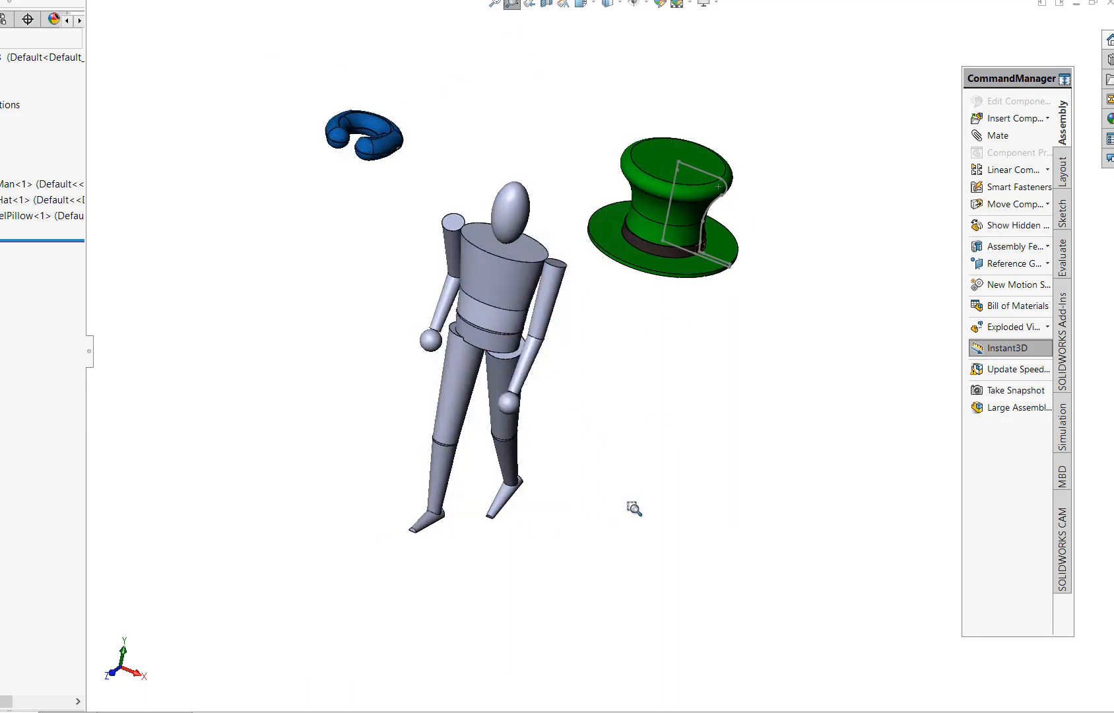
scroll(704, 459, up, 2)
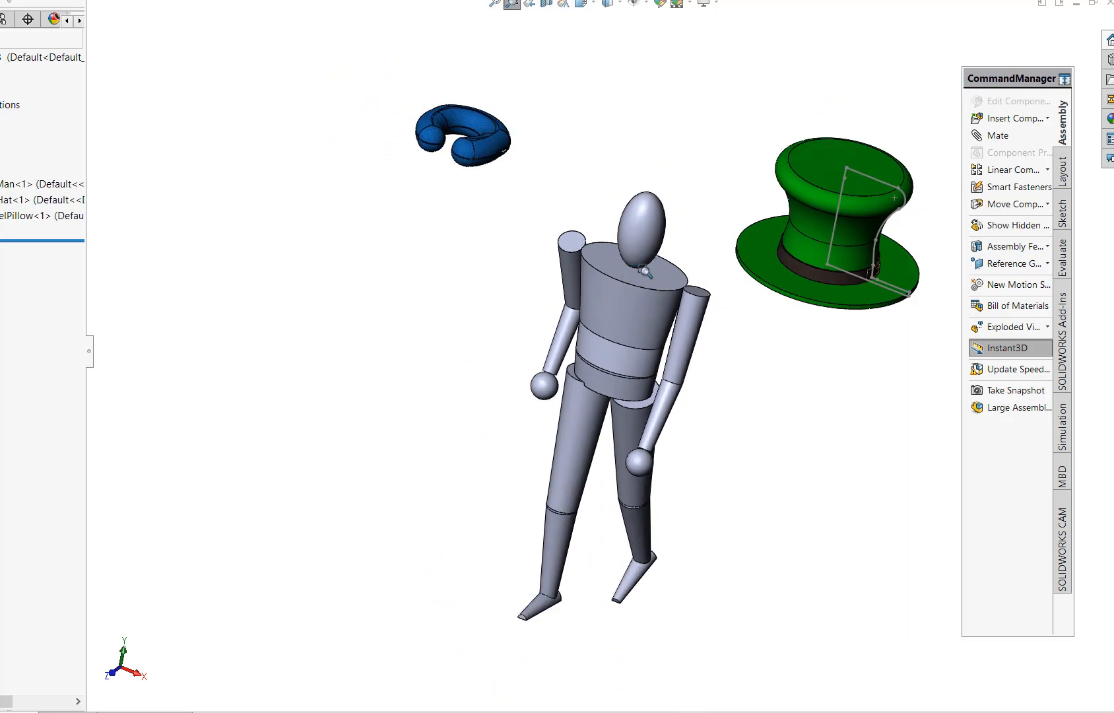
middle_drag(813, 465, 788, 429)
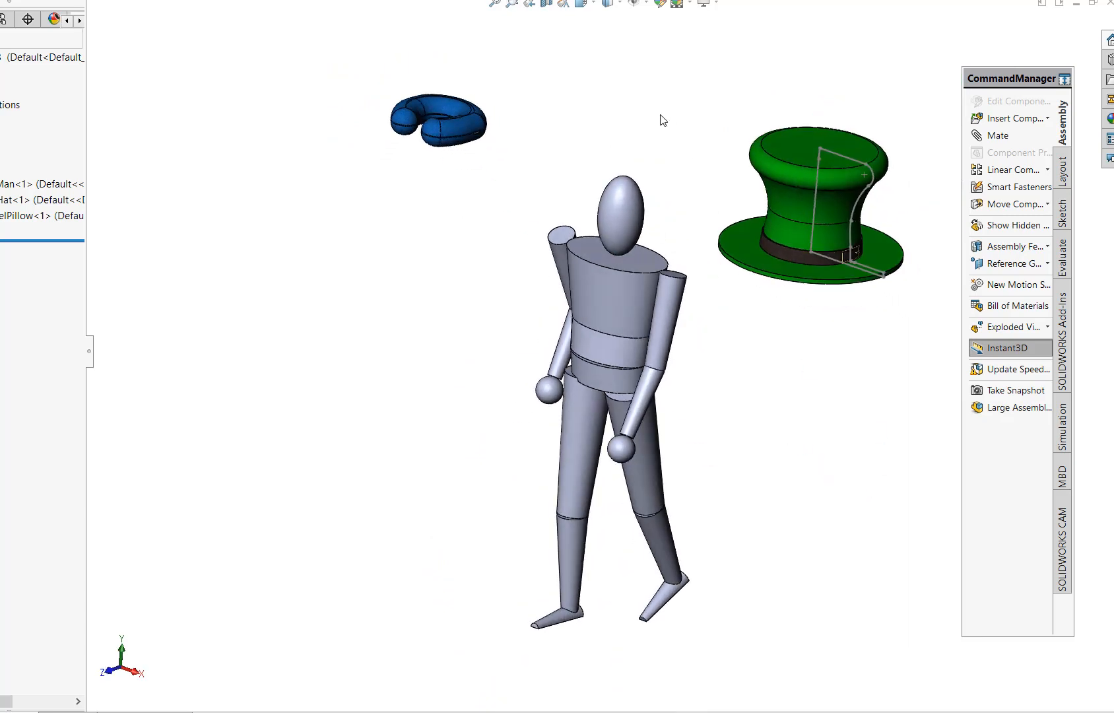
click(513, 4)
drag(554, 173, 712, 280)
scroll(714, 281, up, 3)
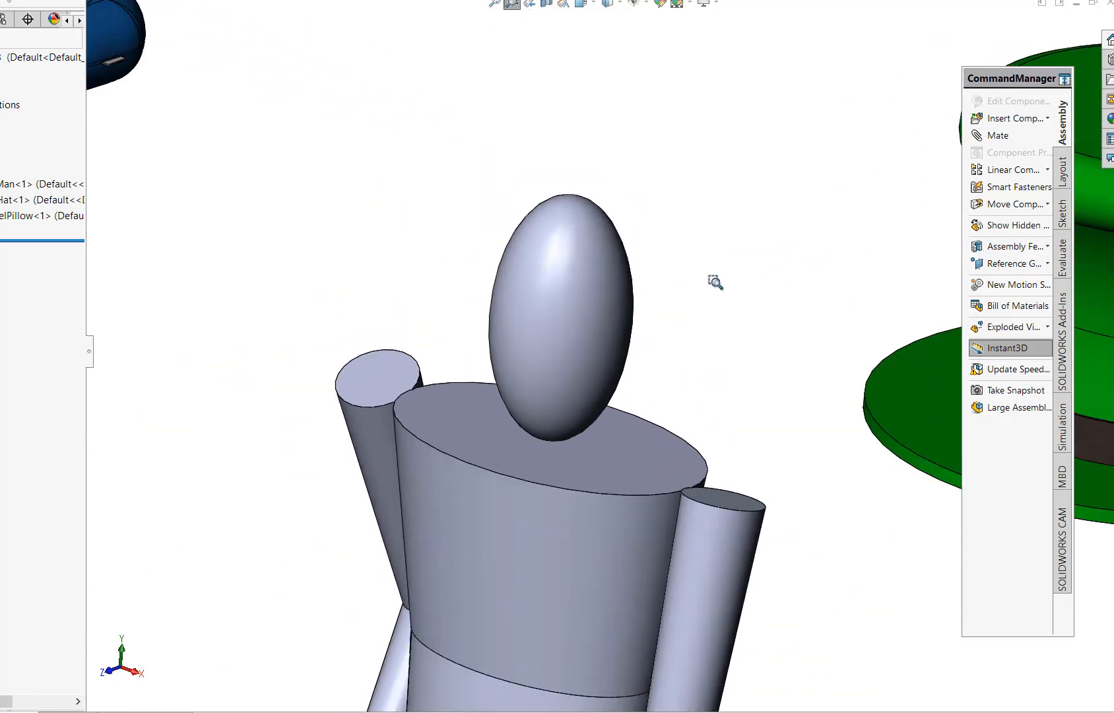
key(Escape)
drag(178, 93, 482, 264)
key(Escape)
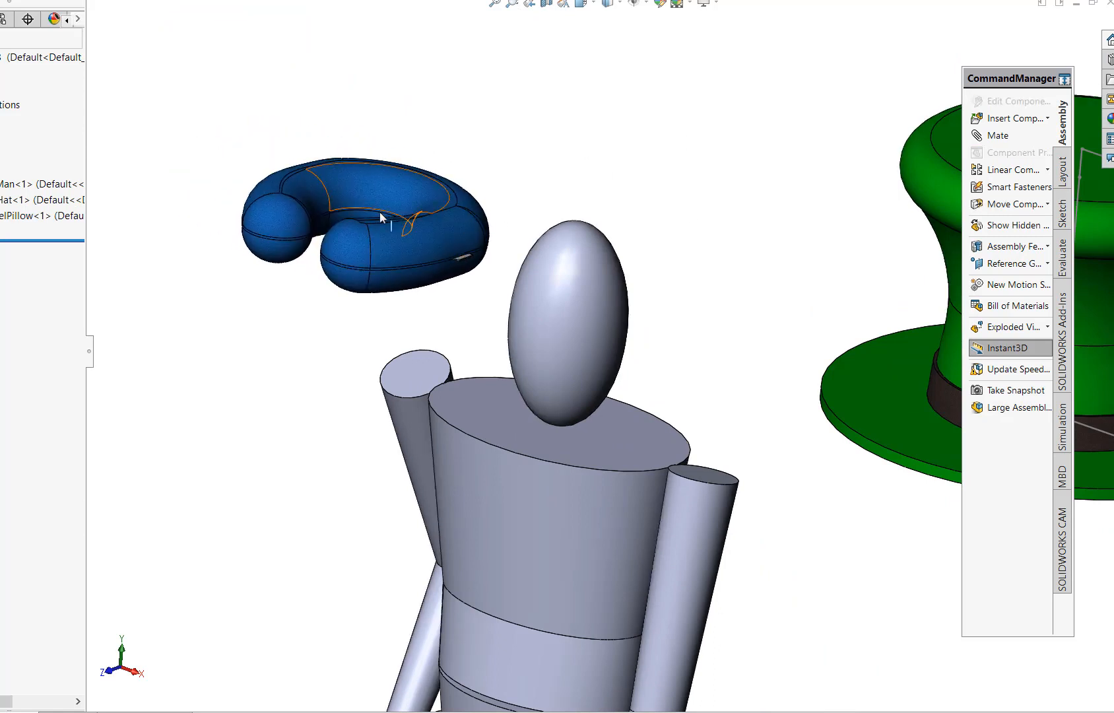
Step: Examine the travel pillow's inner face, the man's upper torso face, and the pillow's Boss-Extrude1 and Sketch1 as possible mate references
click(386, 194)
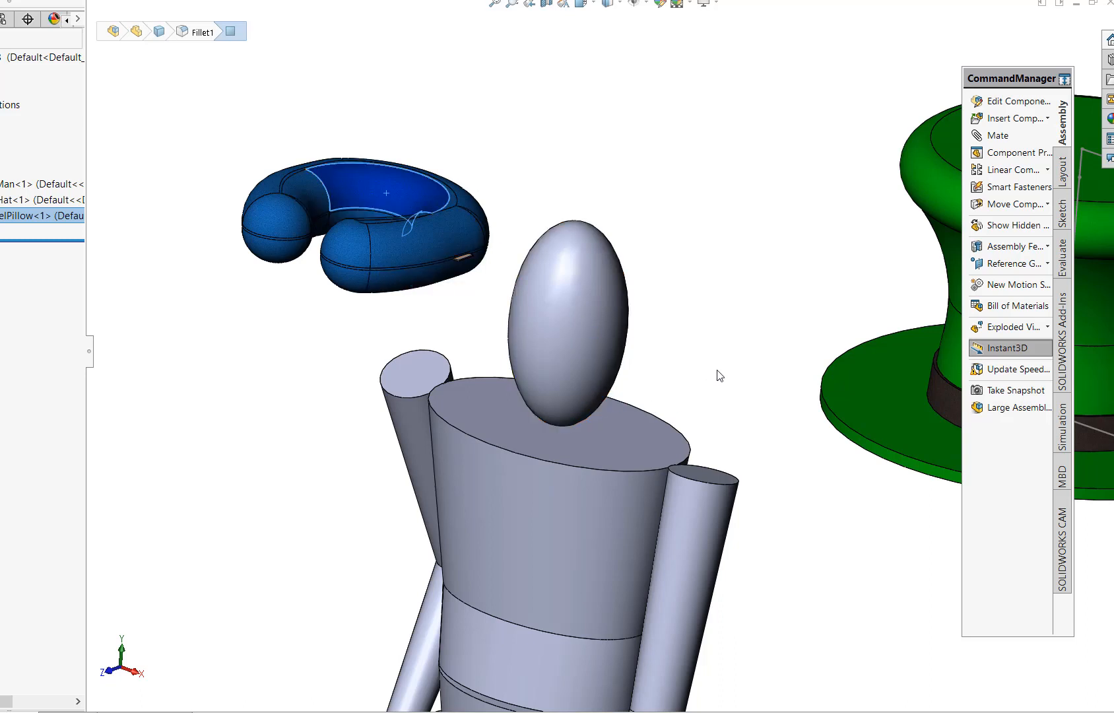
middle_drag(719, 376, 686, 373)
click(596, 415)
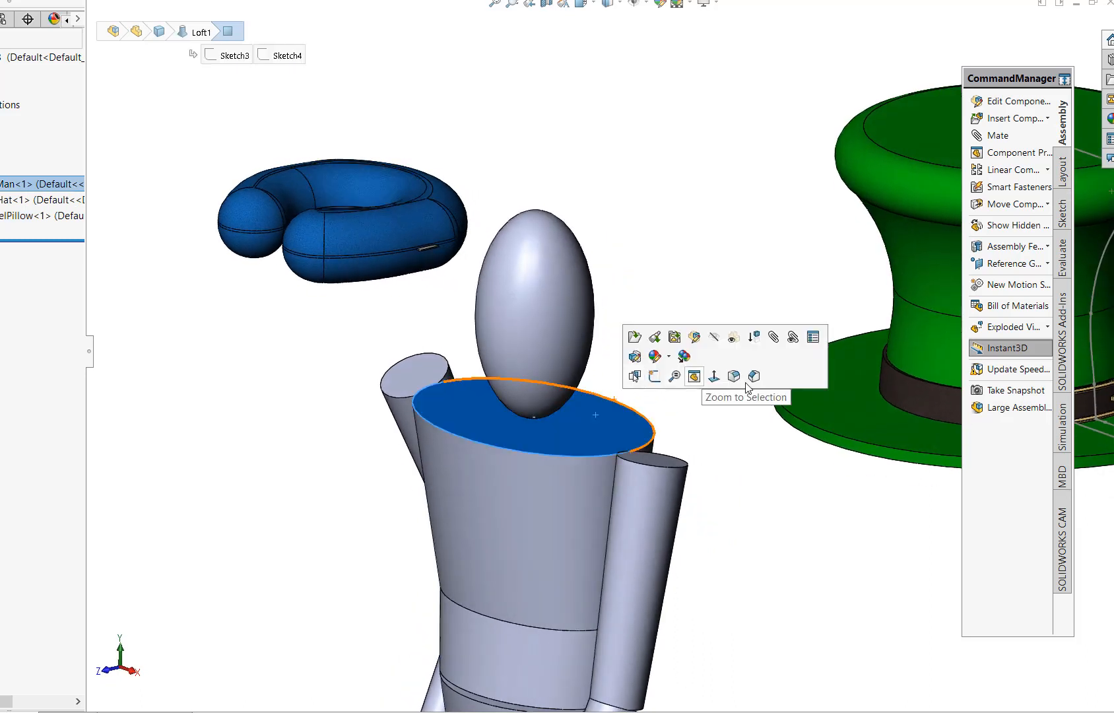
mouse_move(736, 482)
middle_down()
mouse_move(728, 417)
mouse_move(736, 492)
middle_up()
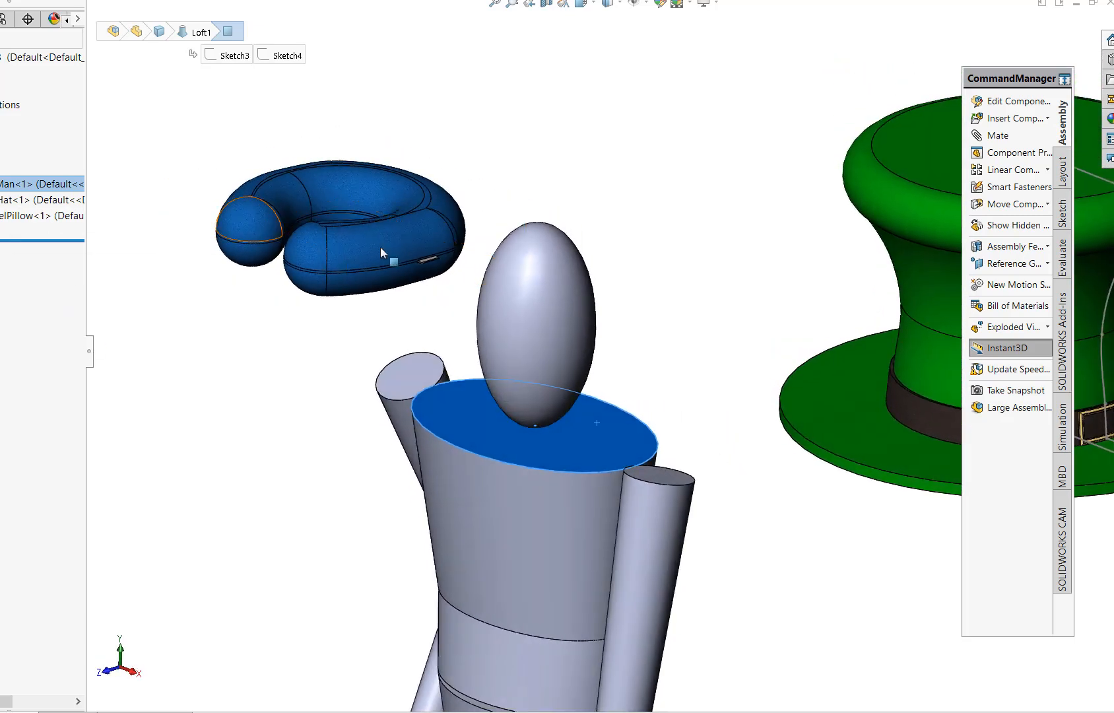
click(724, 301)
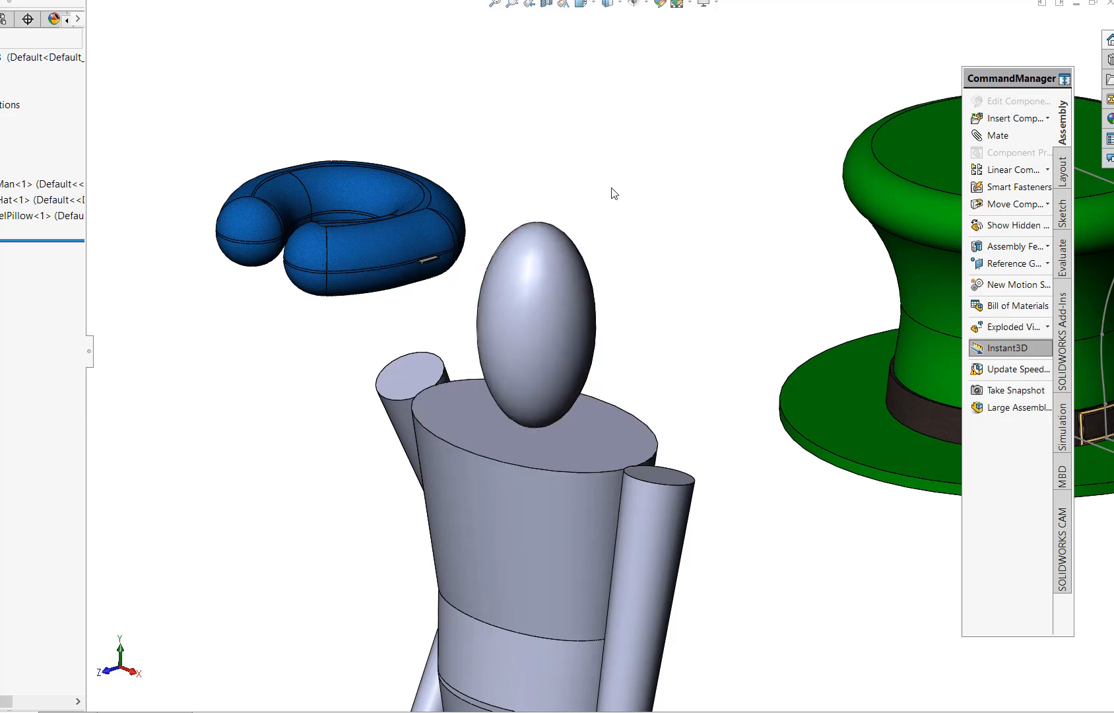
middle_drag(716, 266, 709, 308)
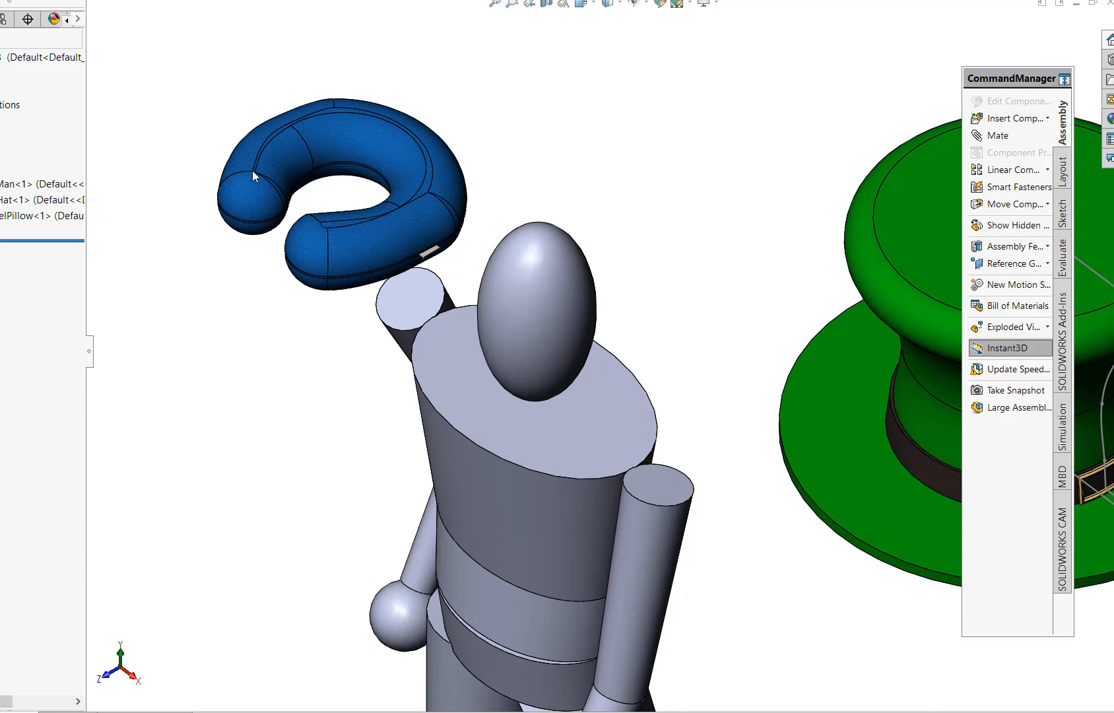
click(372, 137)
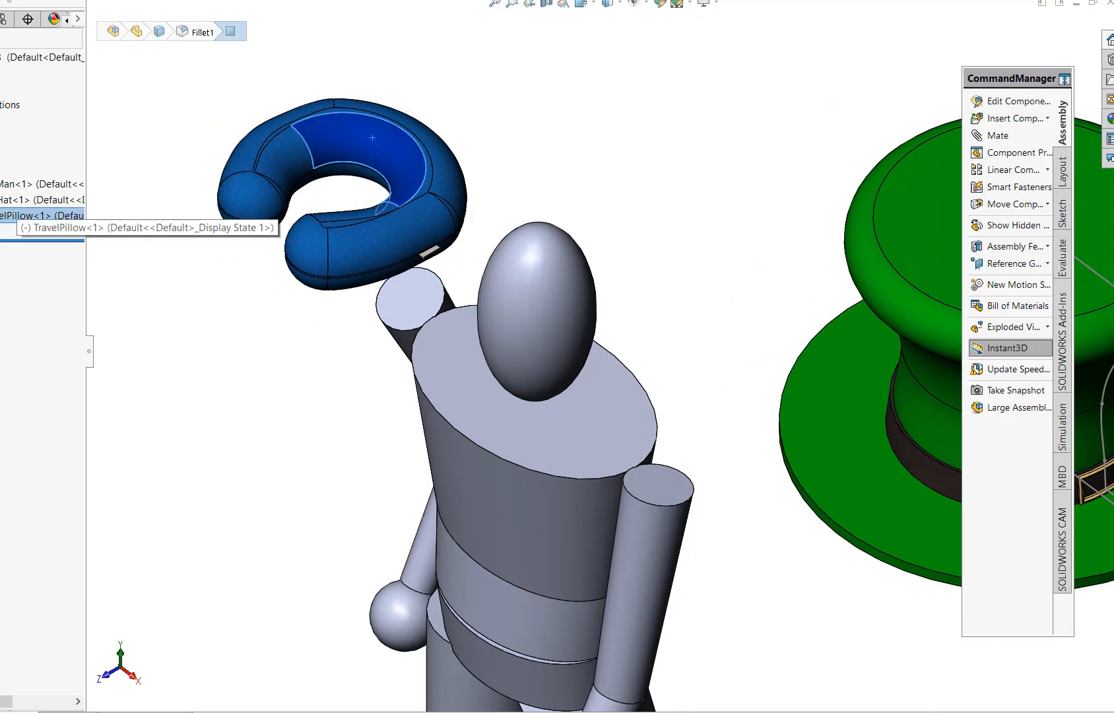
click(2, 215)
click(8, 374)
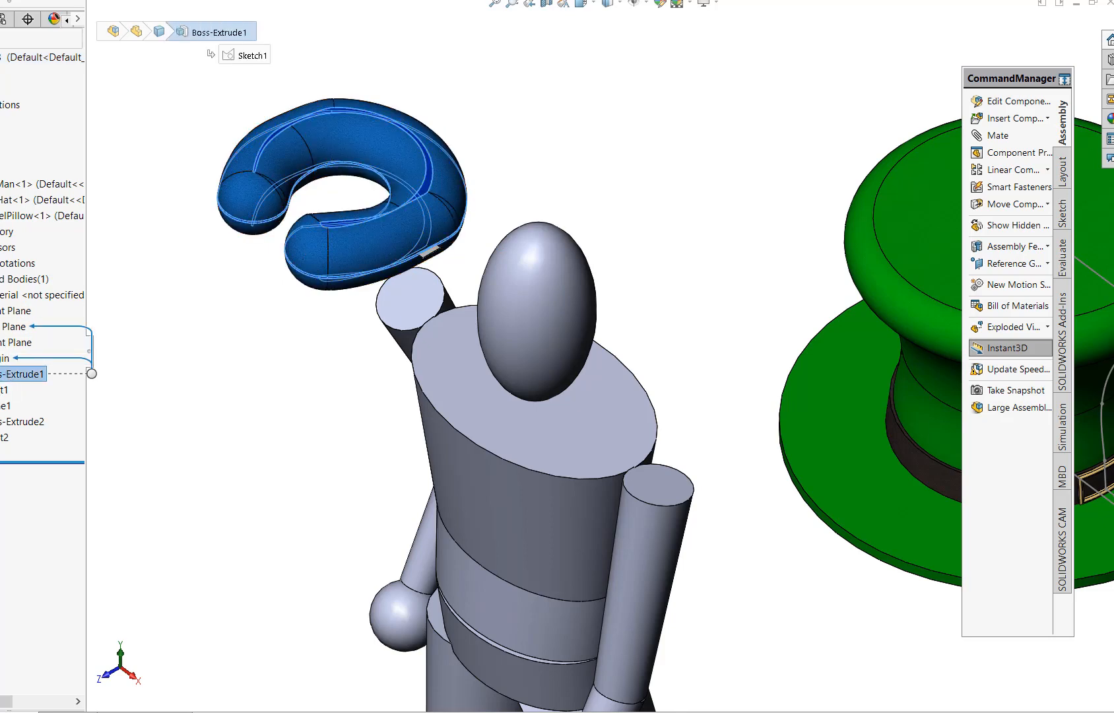
click(2, 373)
click(28, 391)
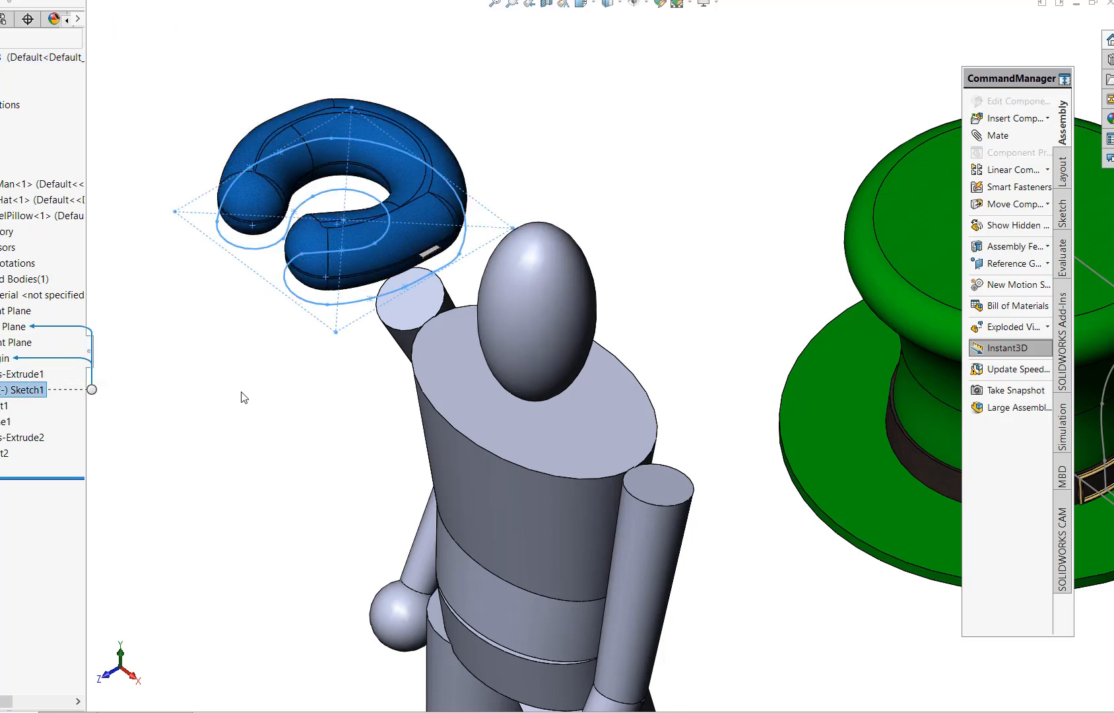
middle_drag(243, 396, 219, 450)
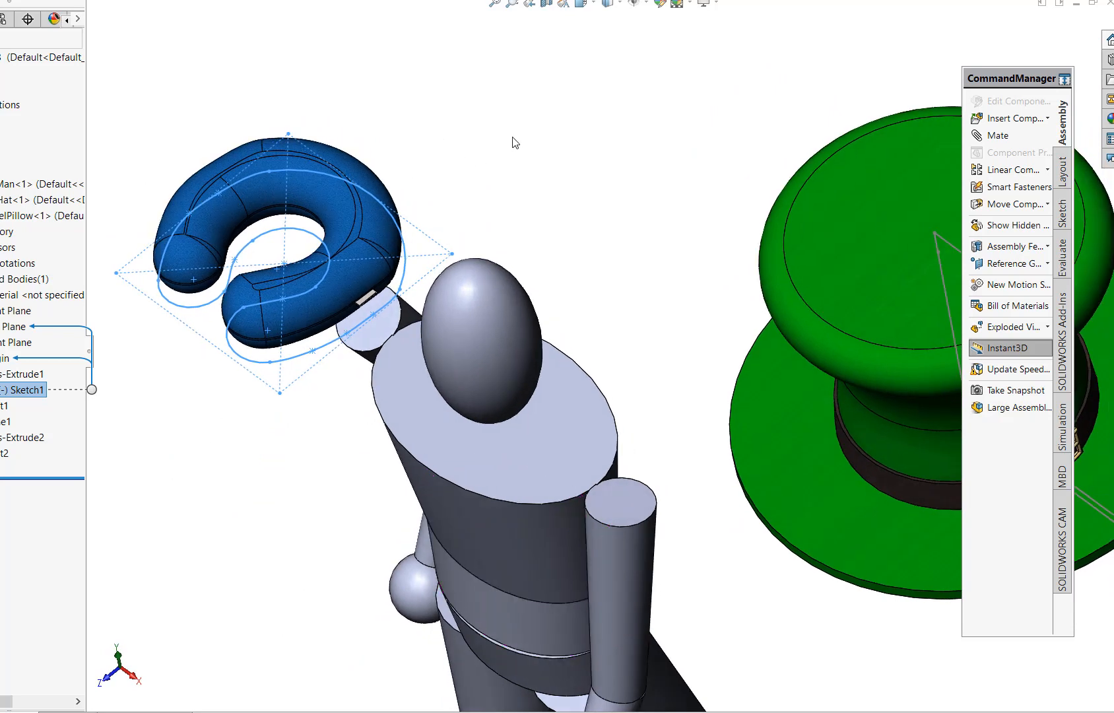
click(592, 80)
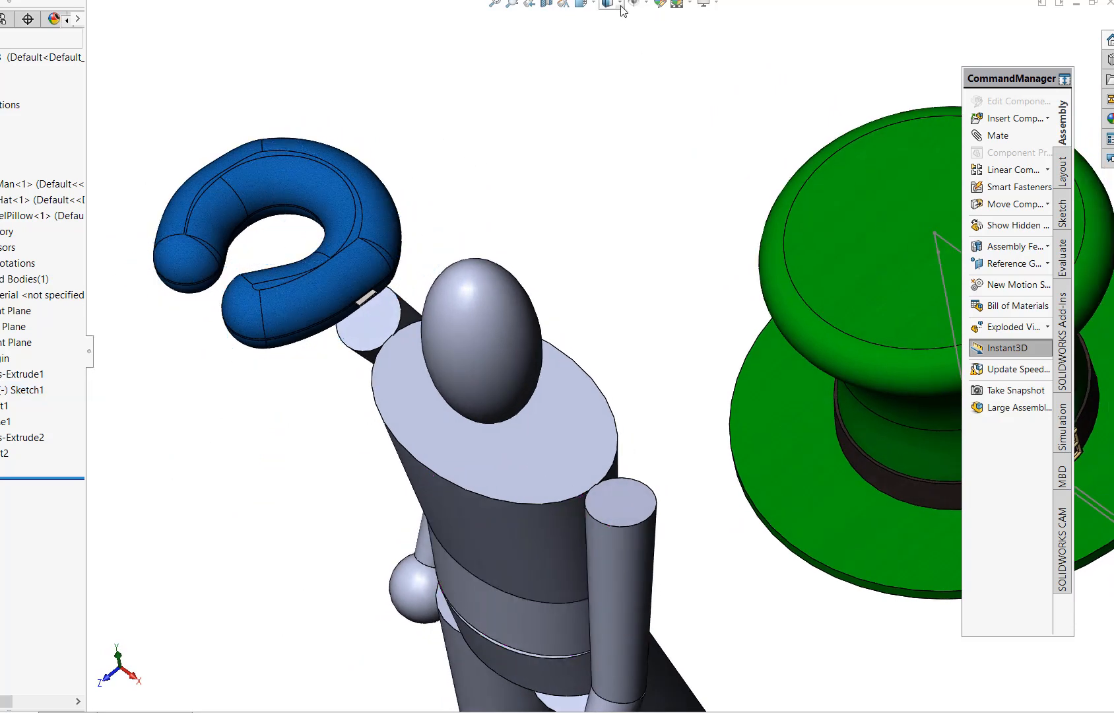
Step: Show the temporary axes in the assembly and check the pillow, man and hat for axes usable as mate references
mouse_move(641, 5)
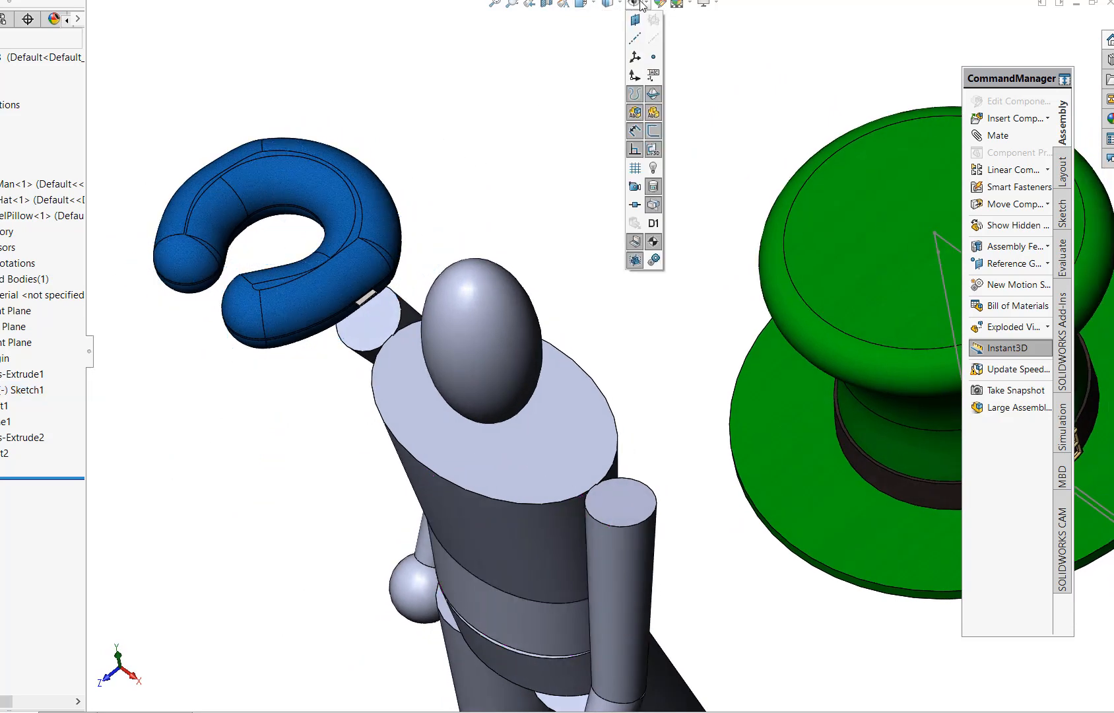
click(653, 41)
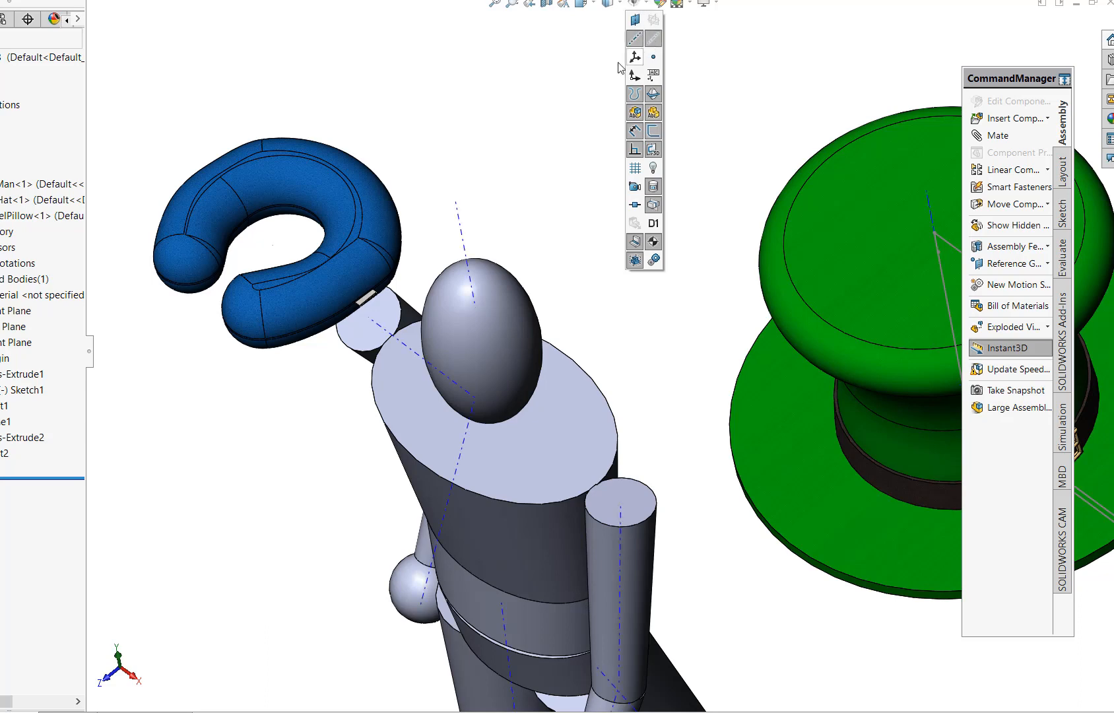
mouse_move(637, 144)
middle_down()
mouse_move(667, 129)
mouse_move(656, 137)
middle_up()
scroll(472, 204, up, 4)
click(429, 293)
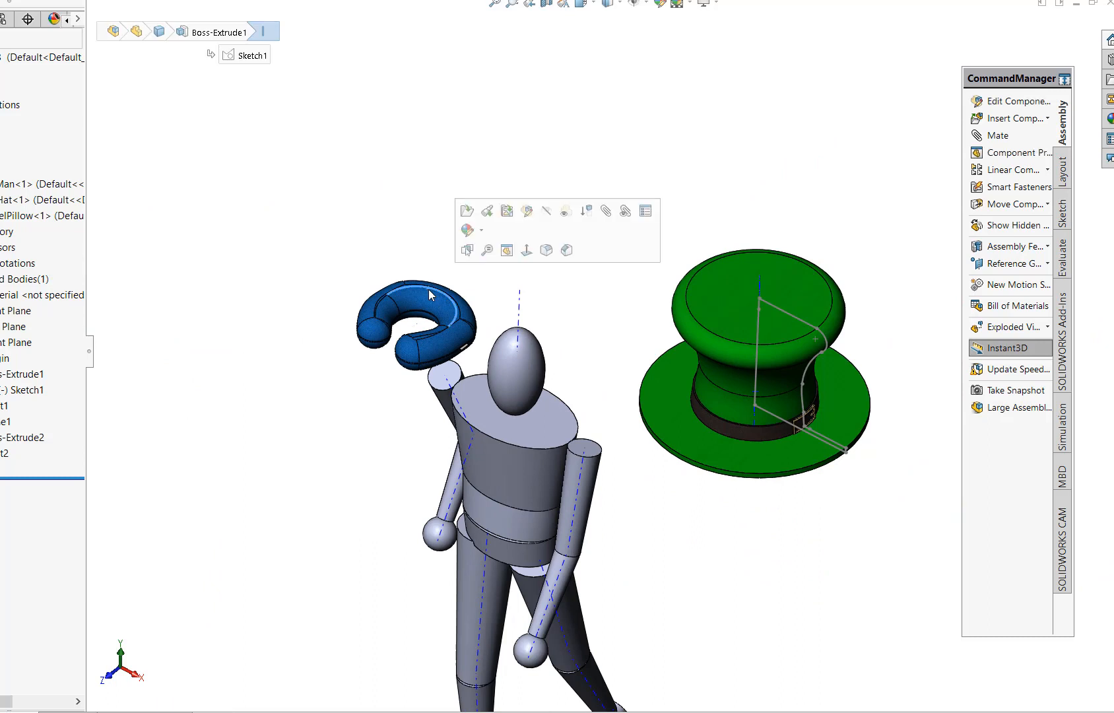
click(643, 4)
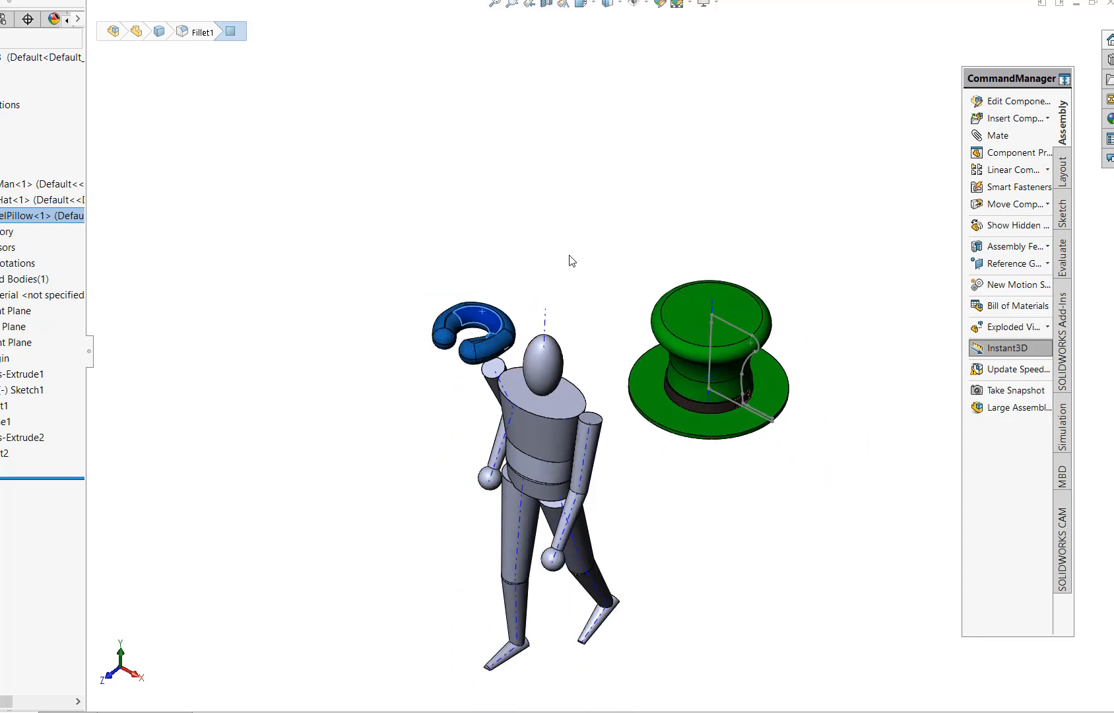
middle_drag(570, 259, 584, 204)
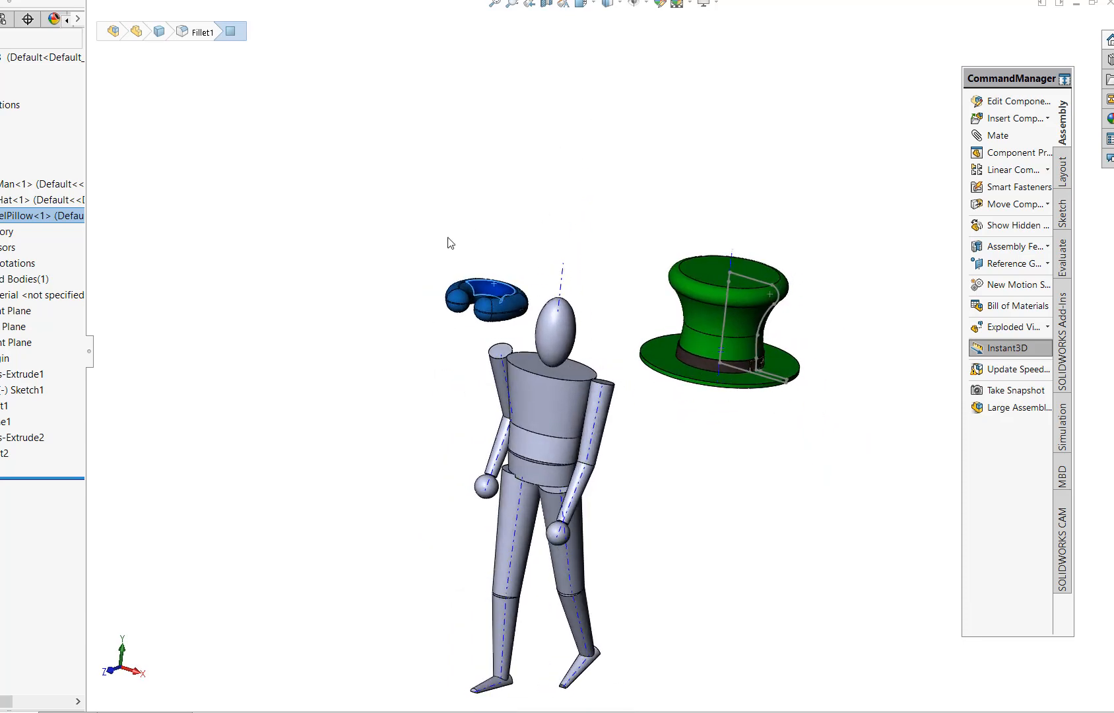
click(302, 311)
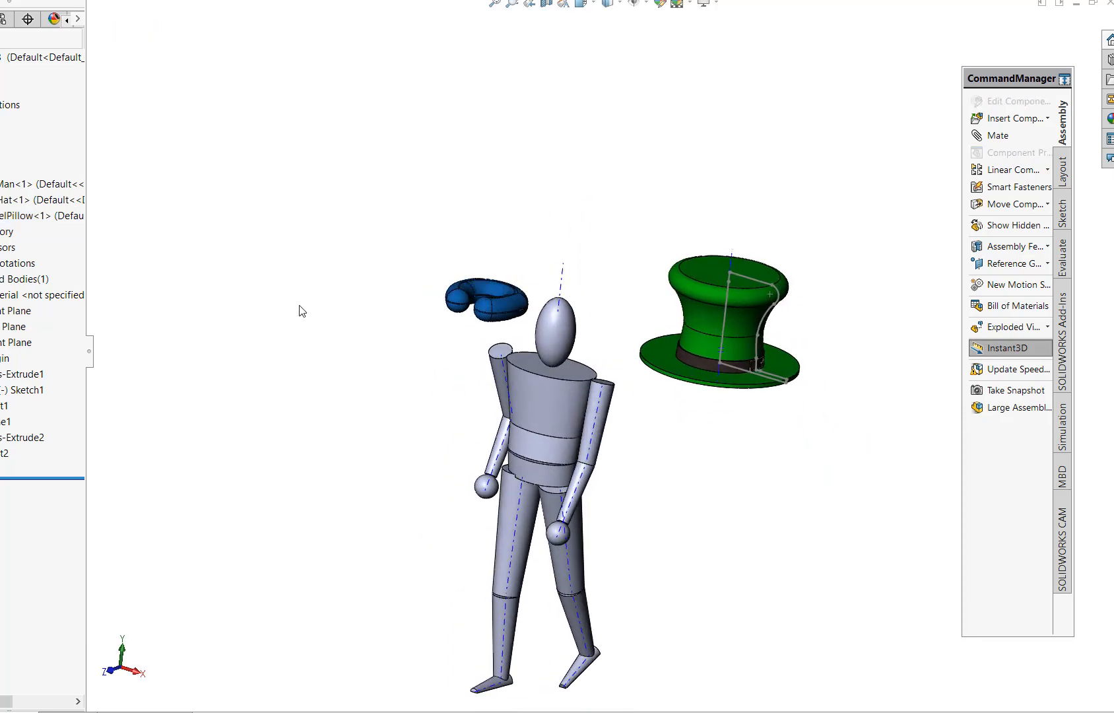
Step: Mate the travel pillow's Right Plane coincident with the man's Right Plane
click(41, 376)
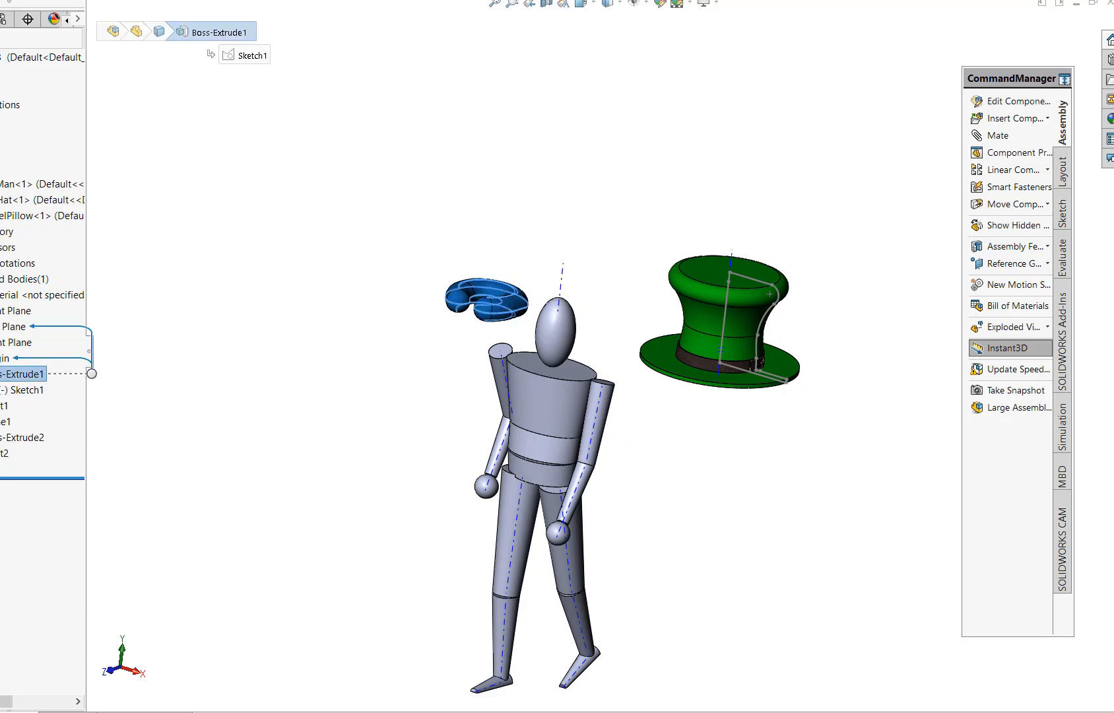
click(13, 343)
middle_drag(327, 423, 324, 562)
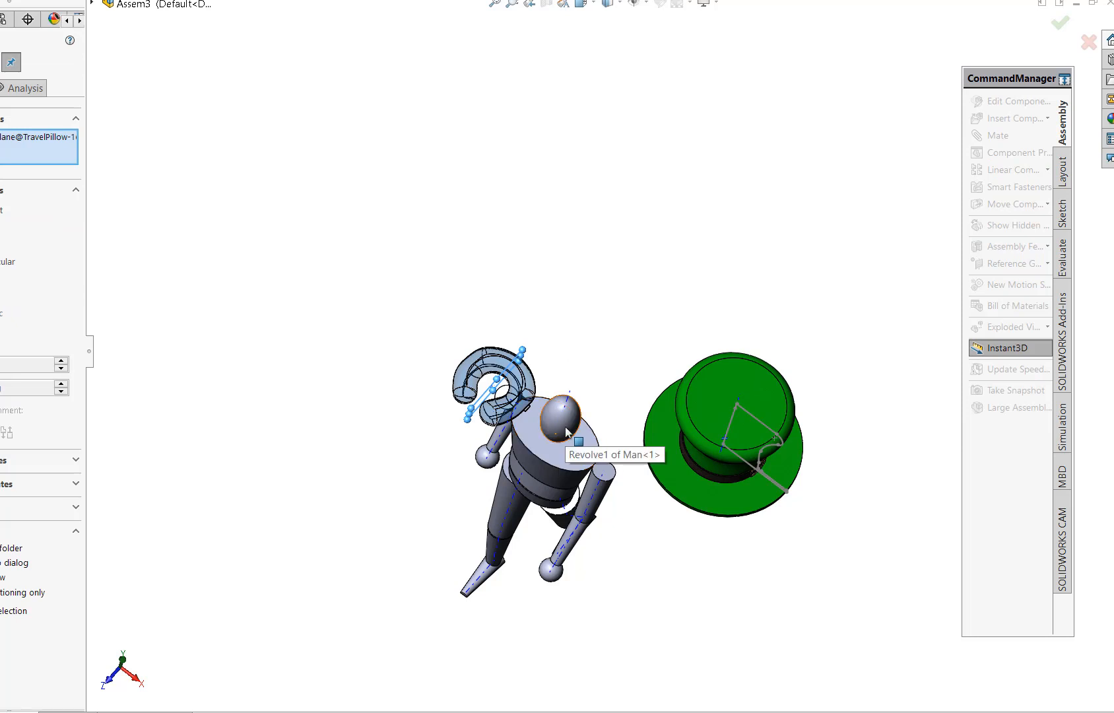
click(93, 4)
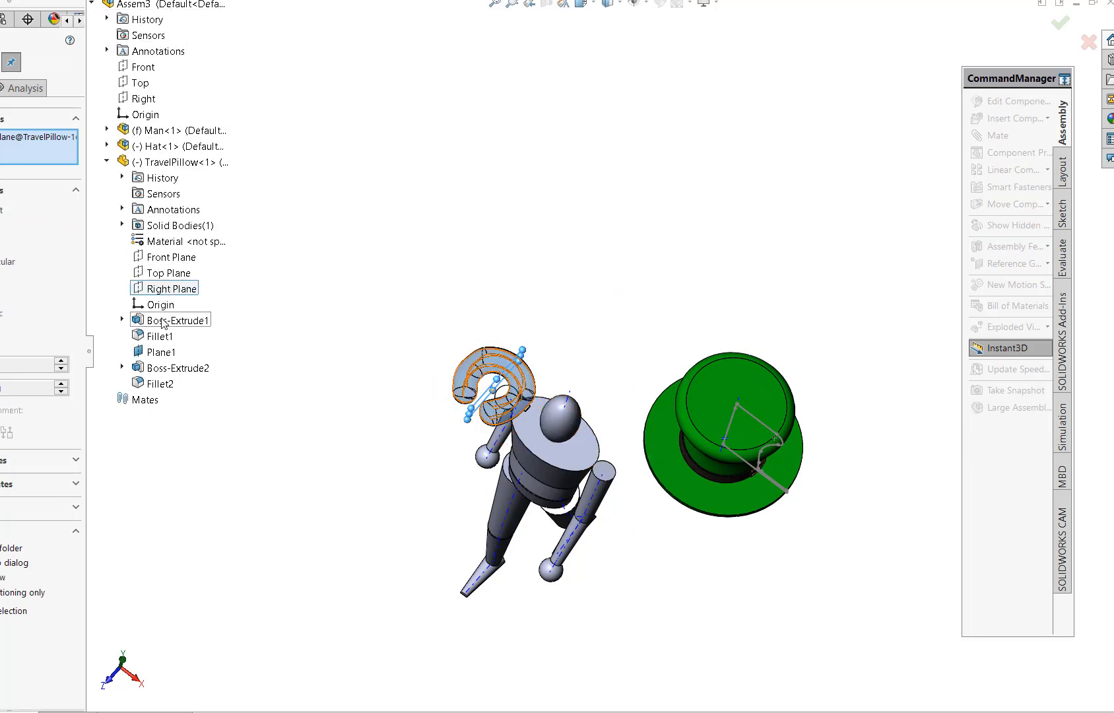
click(107, 130)
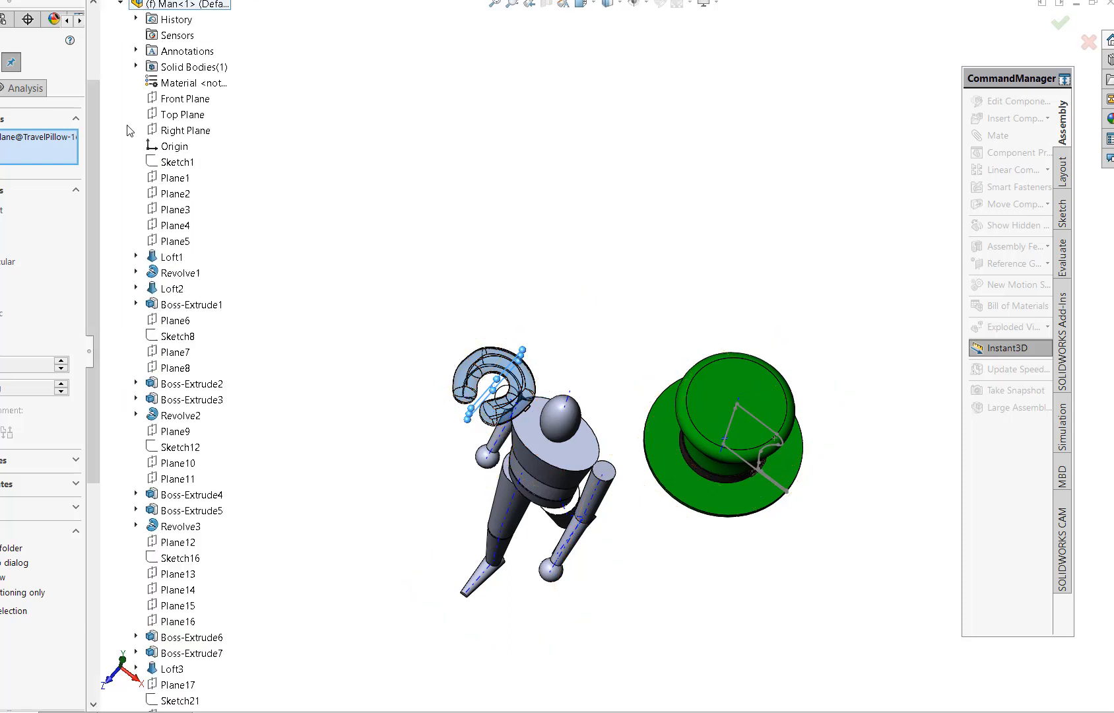
click(181, 132)
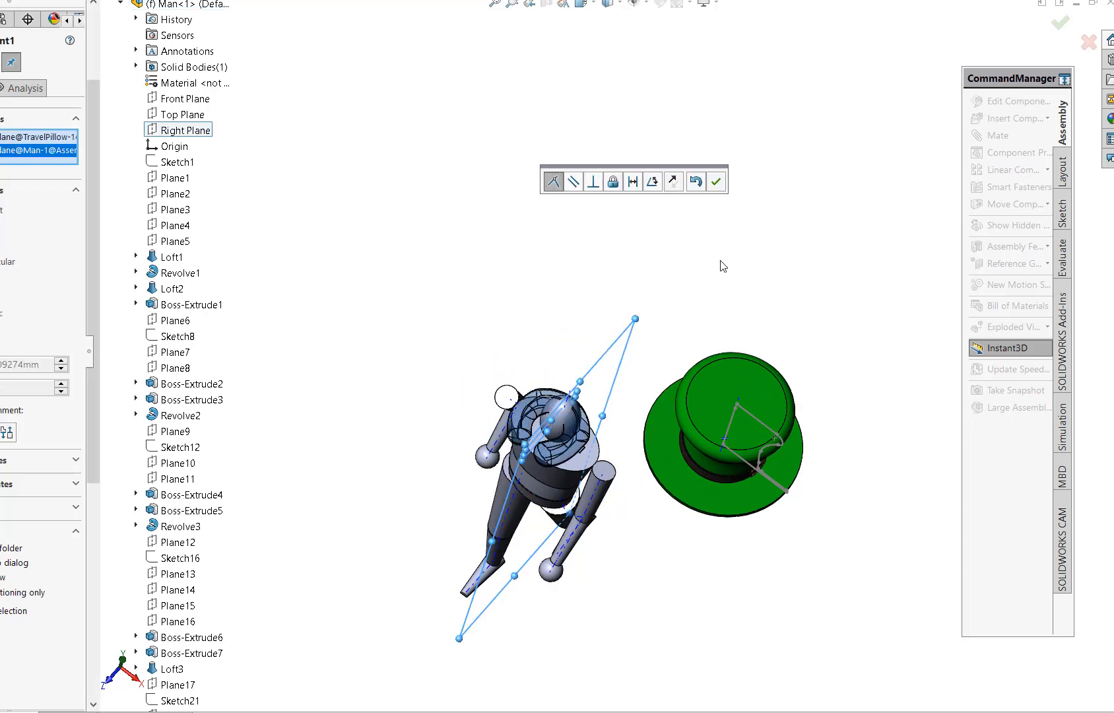
middle_drag(723, 265, 747, 53)
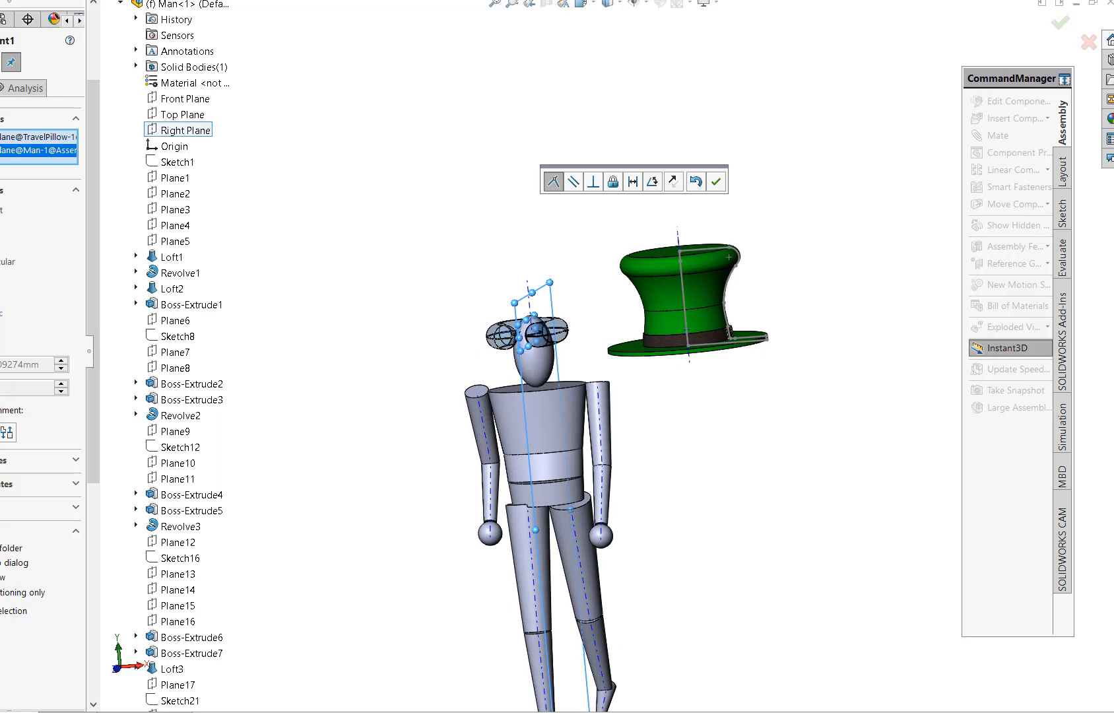
click(1, 62)
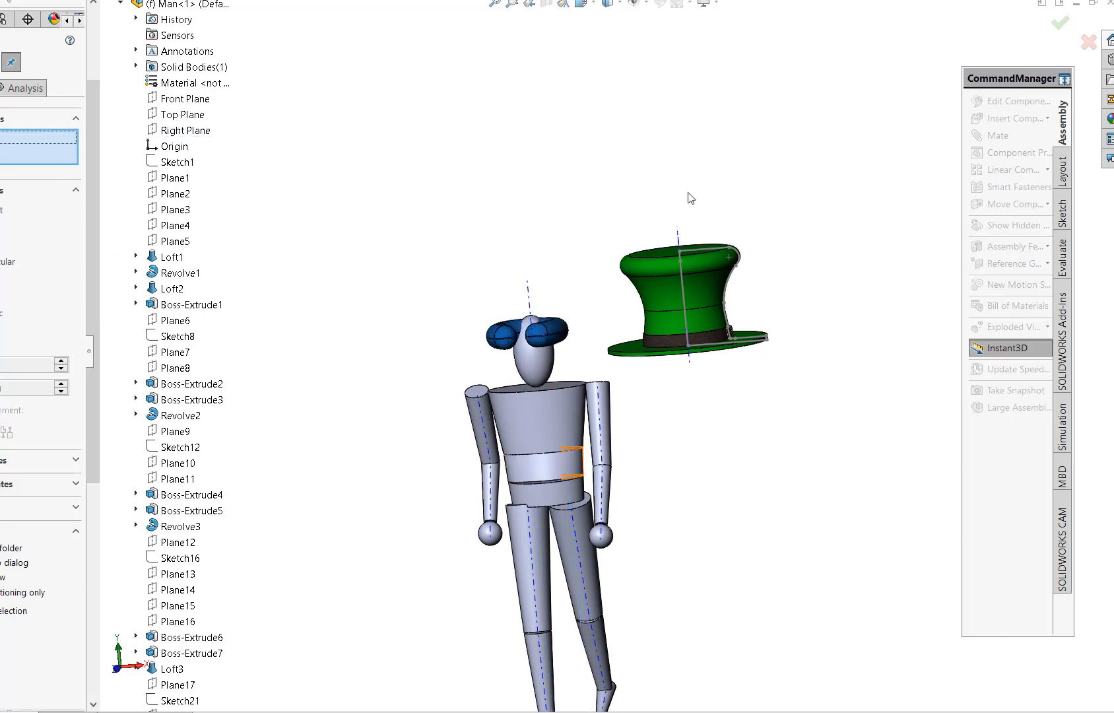
Step: Shift the travel pillow by hand so that it encircles the man's head, check its fit up close, and end the Mate command
middle_drag(778, 499, 722, 616)
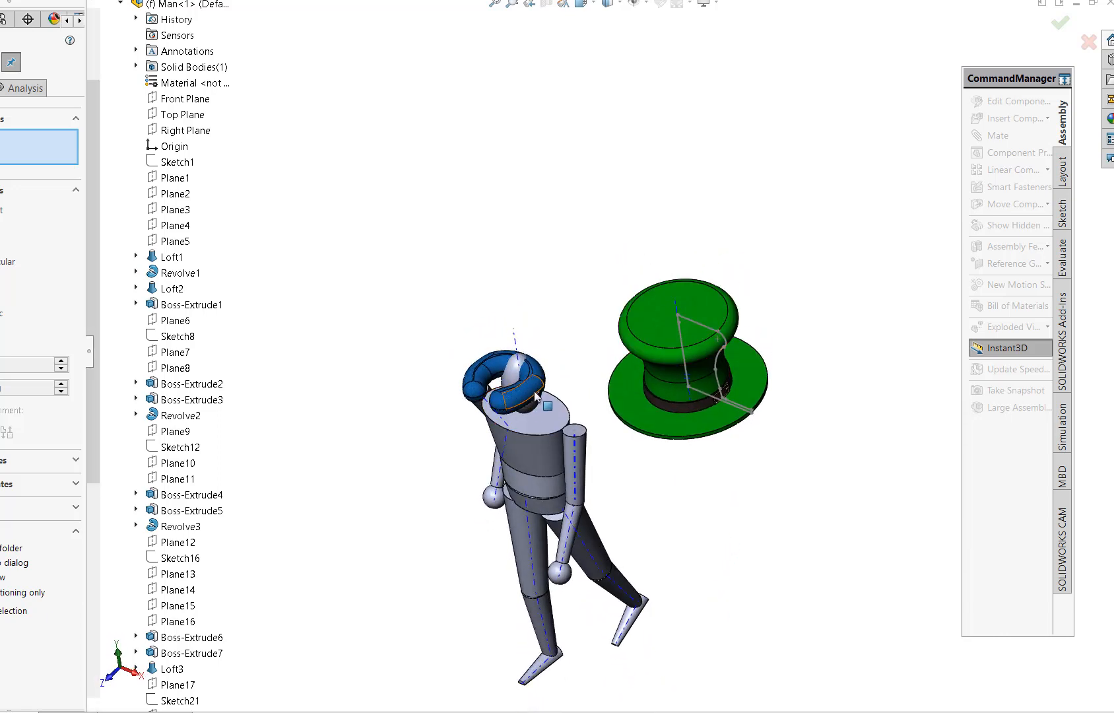
drag(534, 395, 554, 388)
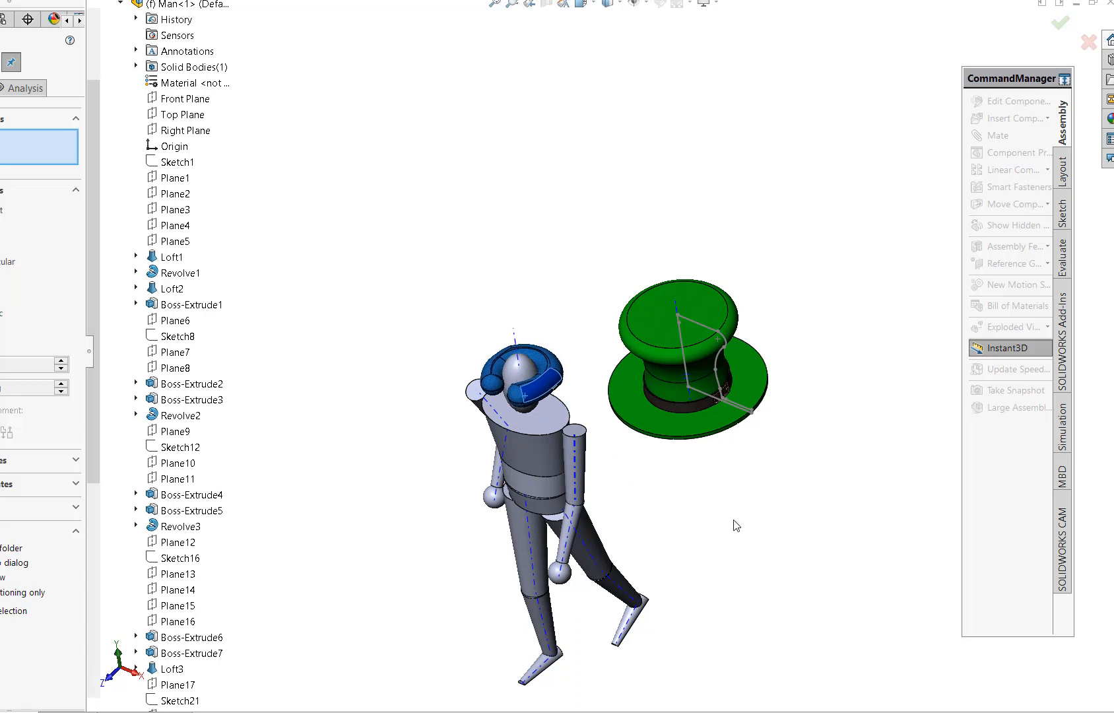
middle_drag(736, 525, 741, 403)
scroll(686, 475, up, 2)
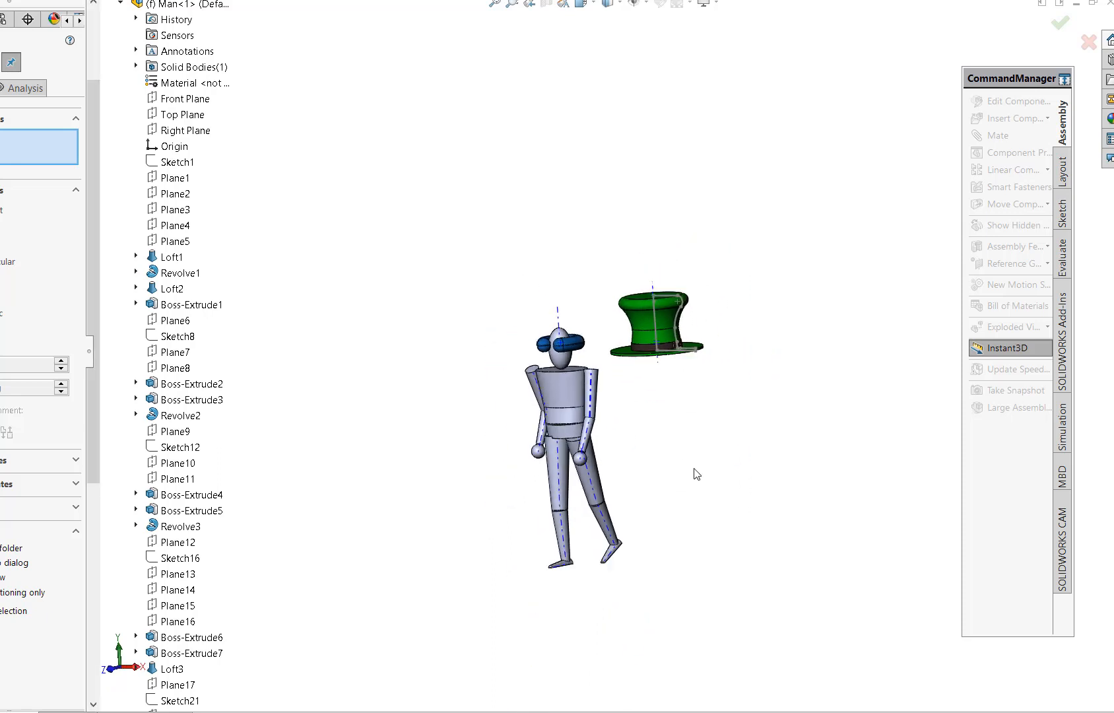
scroll(696, 473, down, 2)
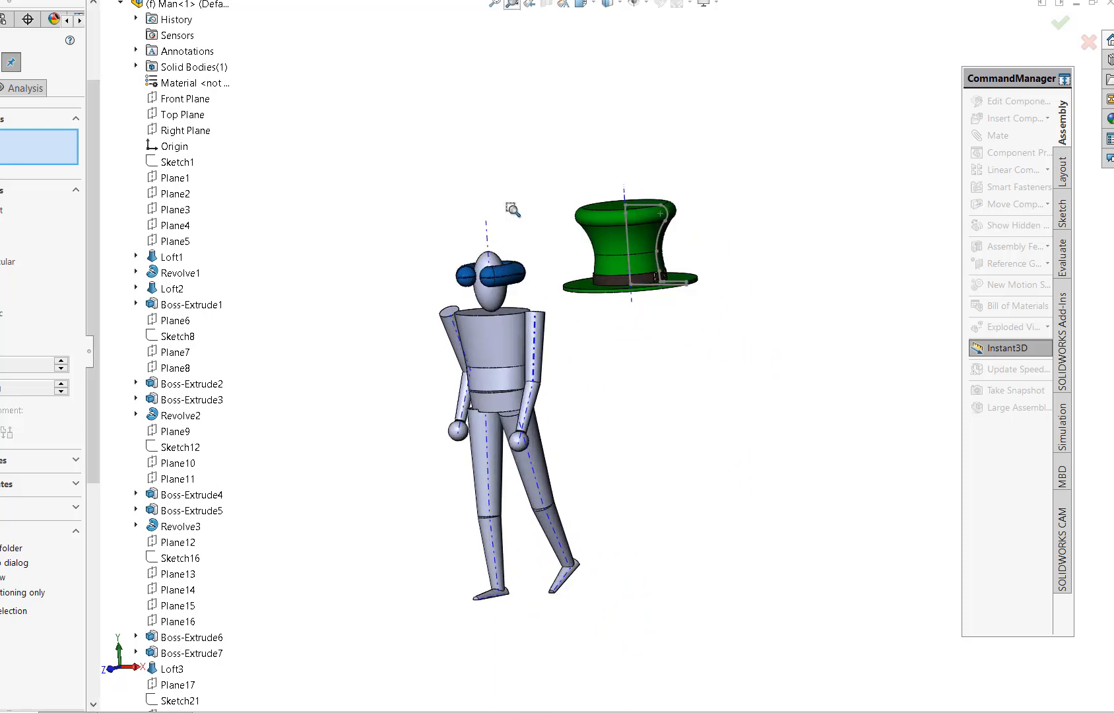
drag(385, 195, 611, 355)
key(Escape)
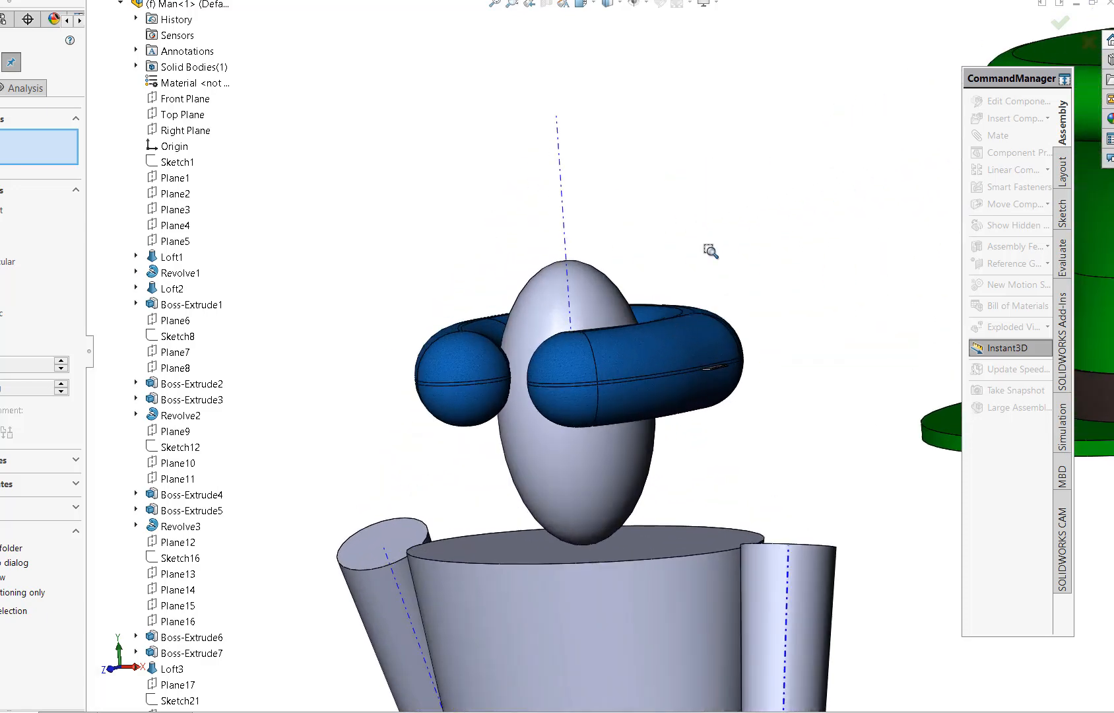
key(Escape)
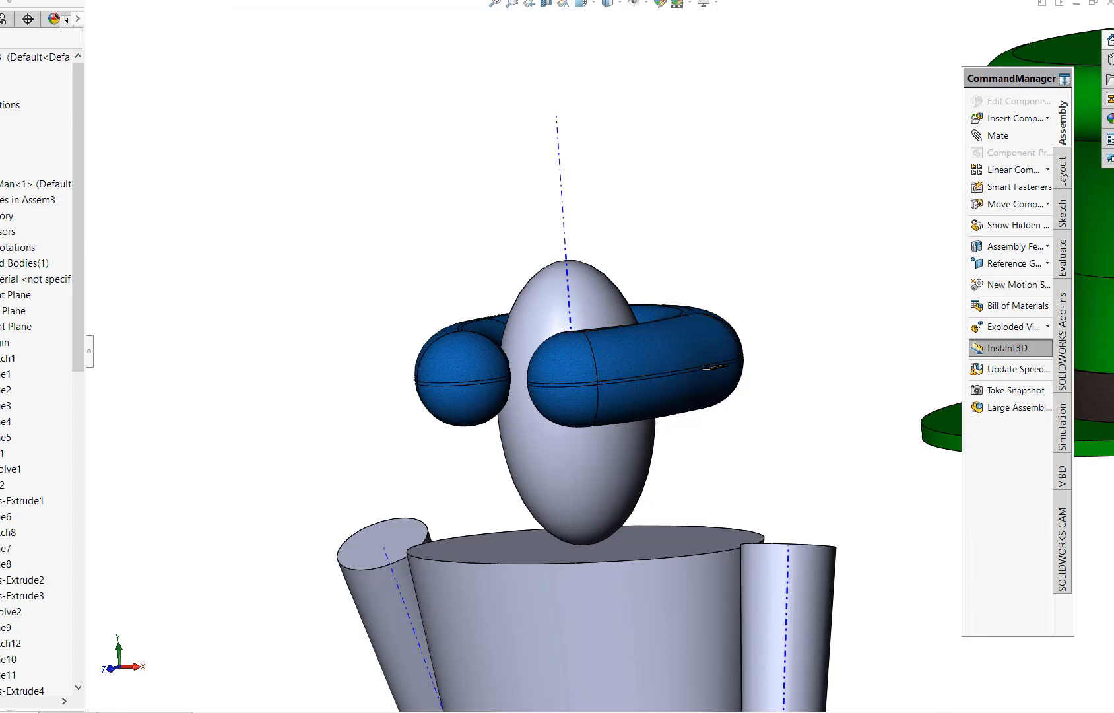
Step: Mate the travel pillow's Top Plane coincident with the top face of the man's torso, and end the Mate command
click(2, 184)
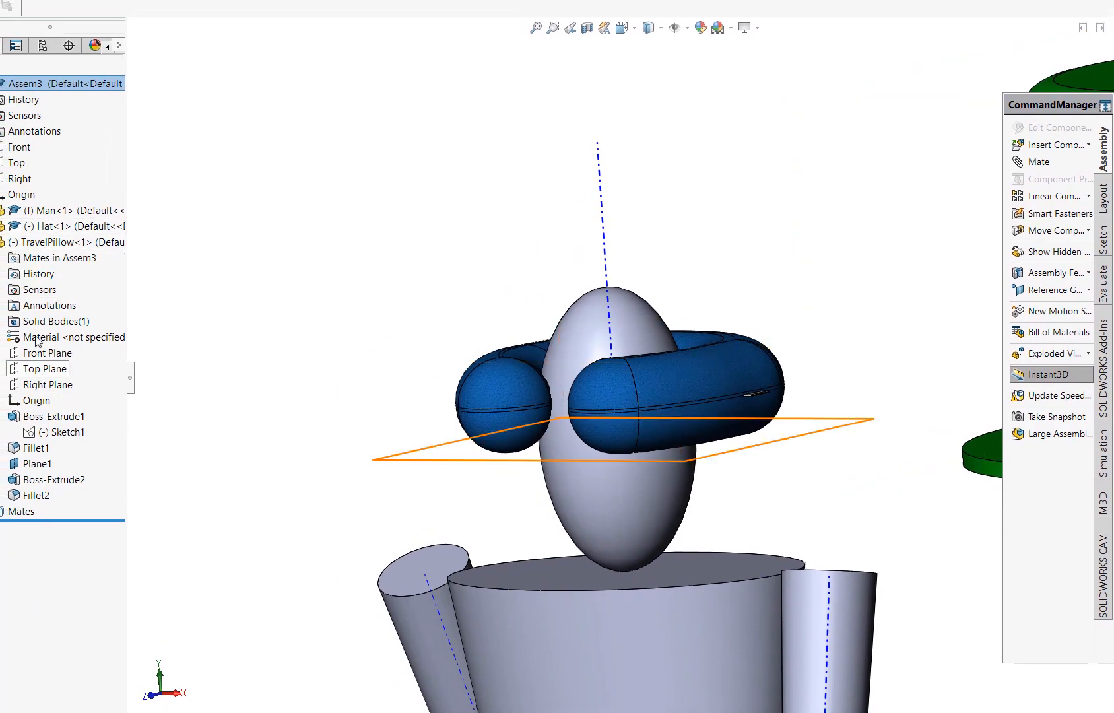
click(73, 243)
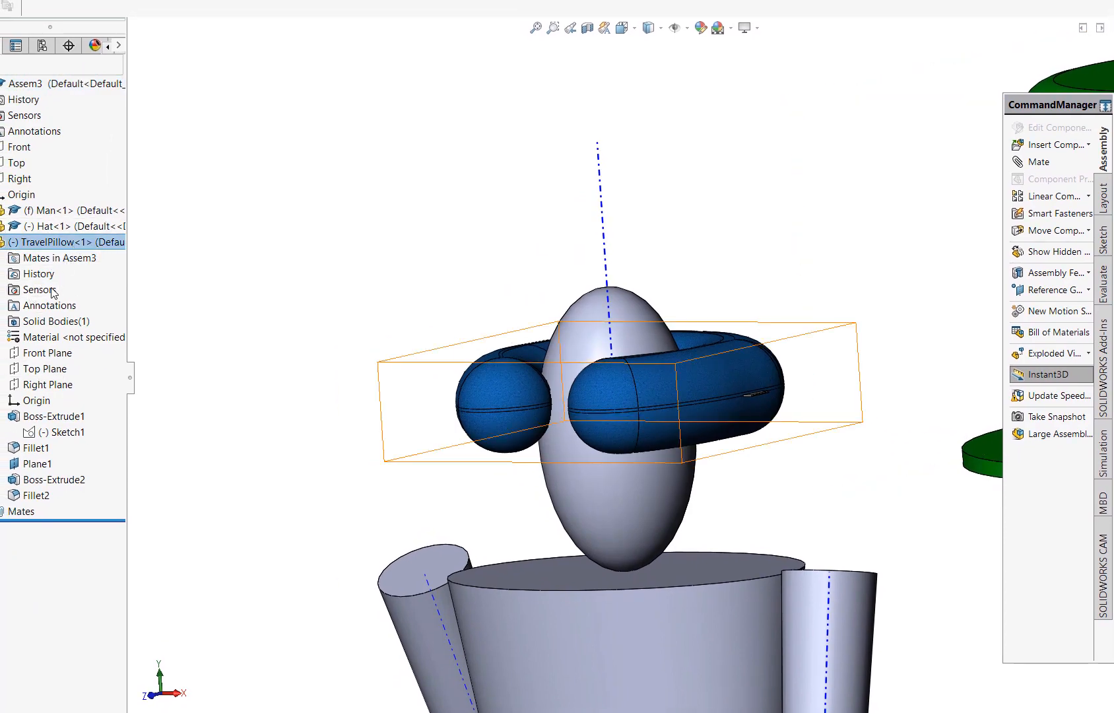
click(41, 353)
click(36, 370)
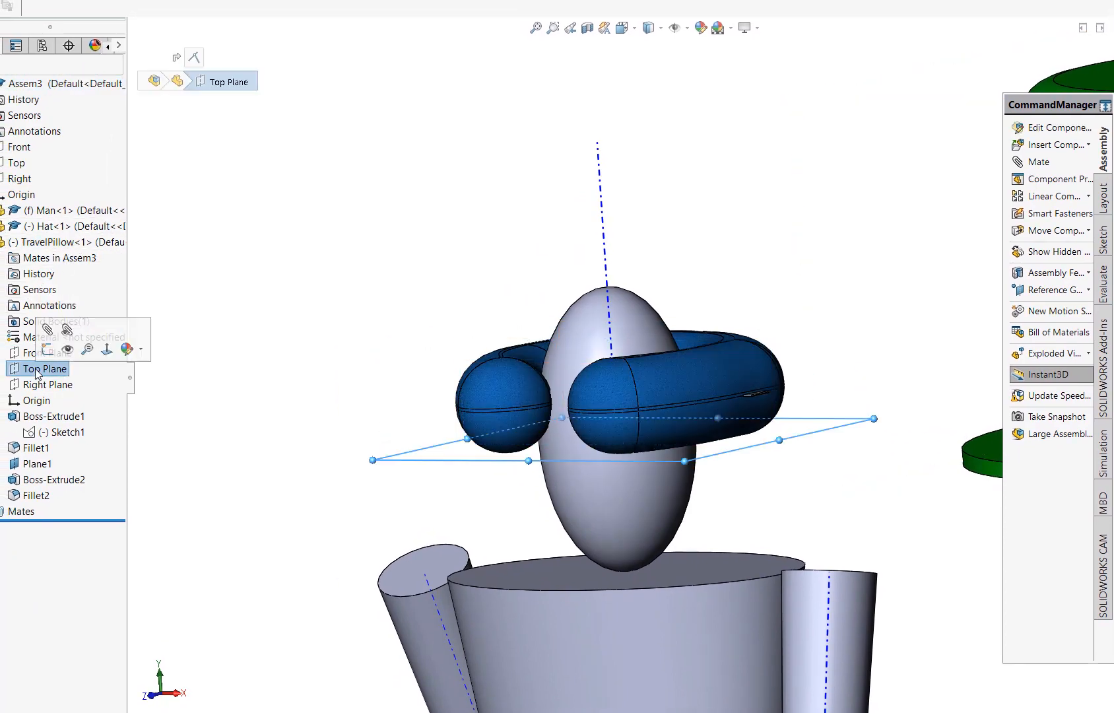
middle_drag(857, 316, 799, 331)
click(1039, 162)
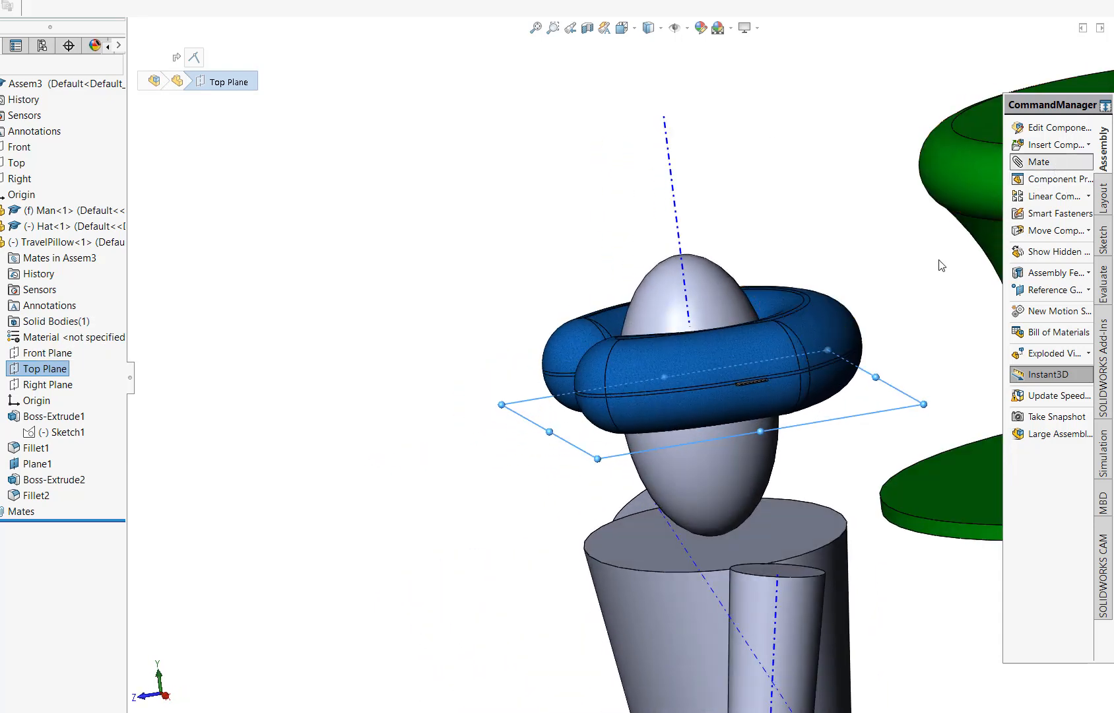
click(800, 514)
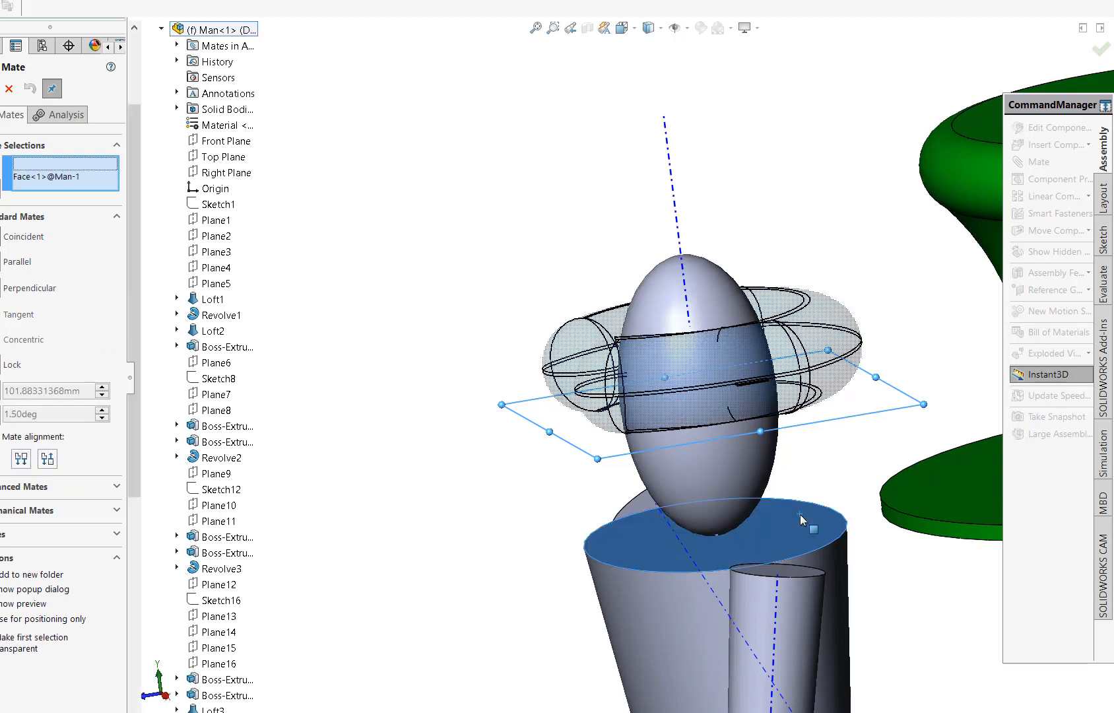
click(800, 398)
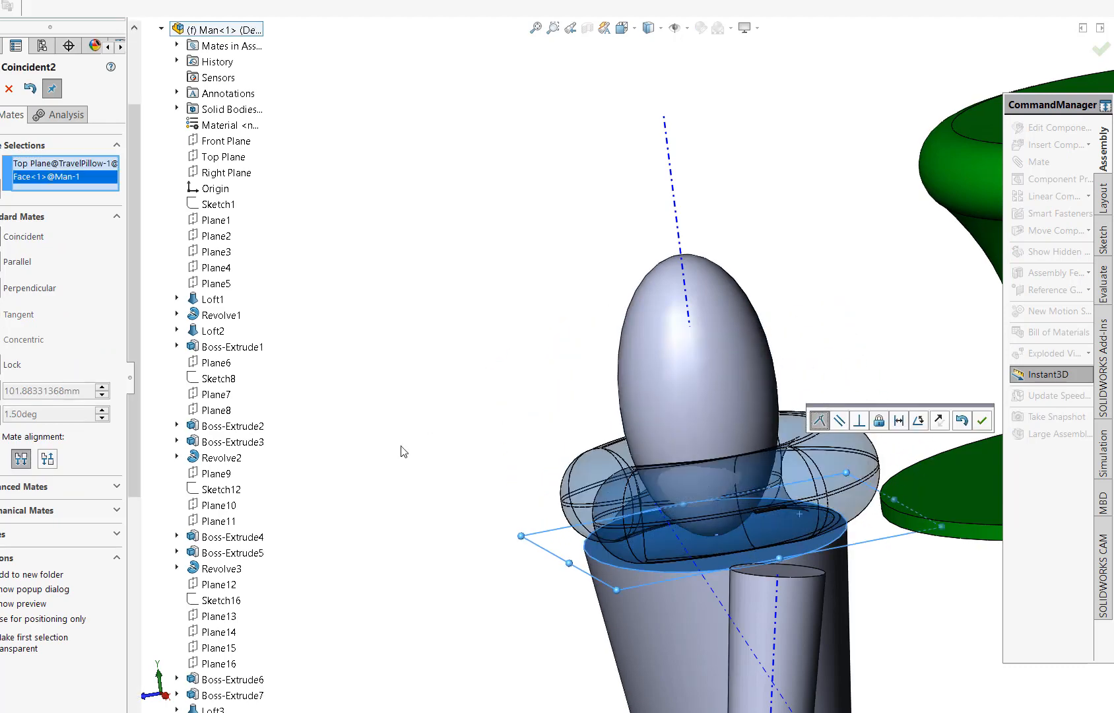
middle_drag(465, 457, 416, 324)
key(Return)
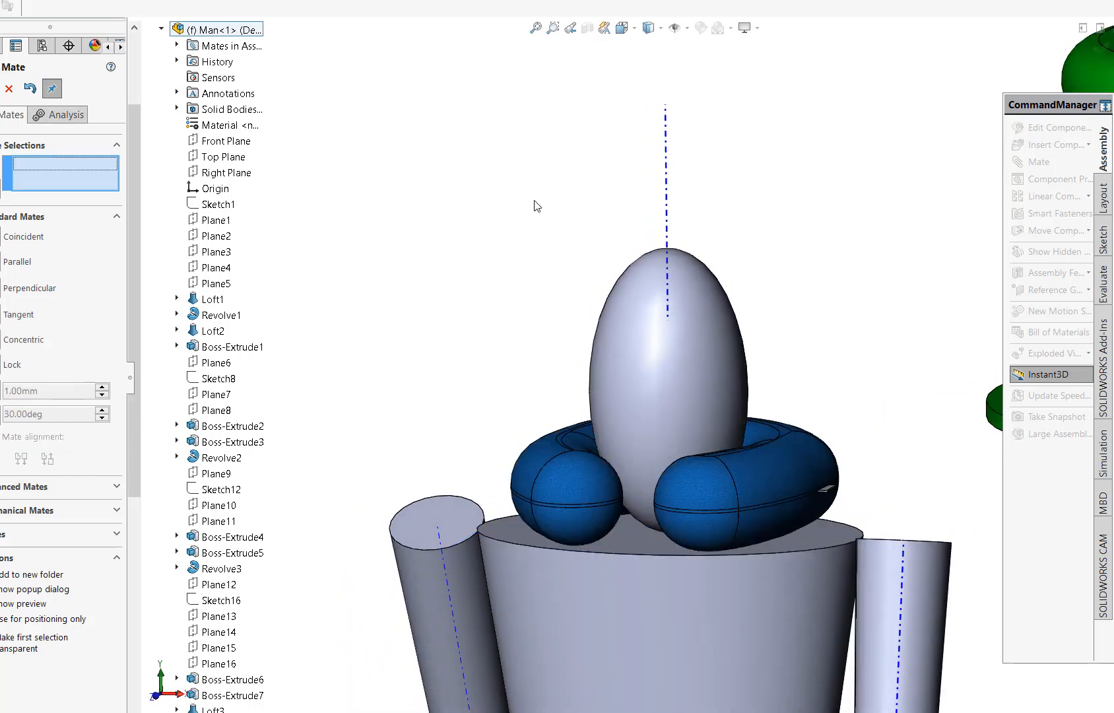
scroll(807, 305, up, 5)
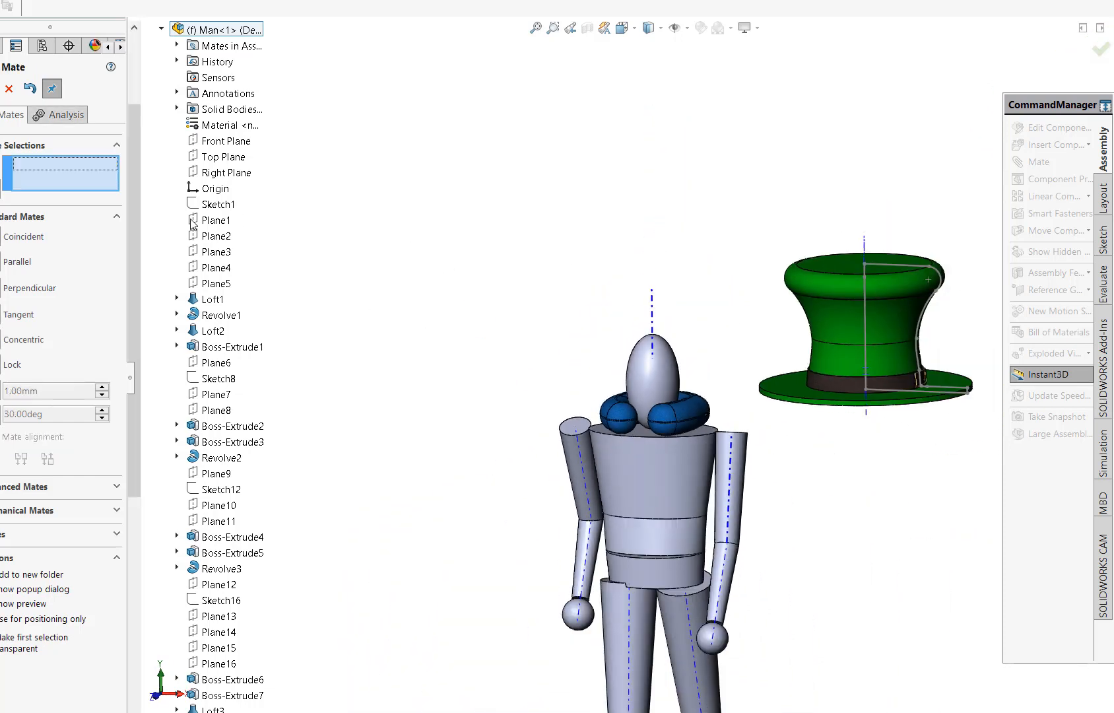
key(Escape)
Step: Check the seated pillow on the man from several angles and nudge it by hand to test its remaining movement
scroll(613, 288, up, 2)
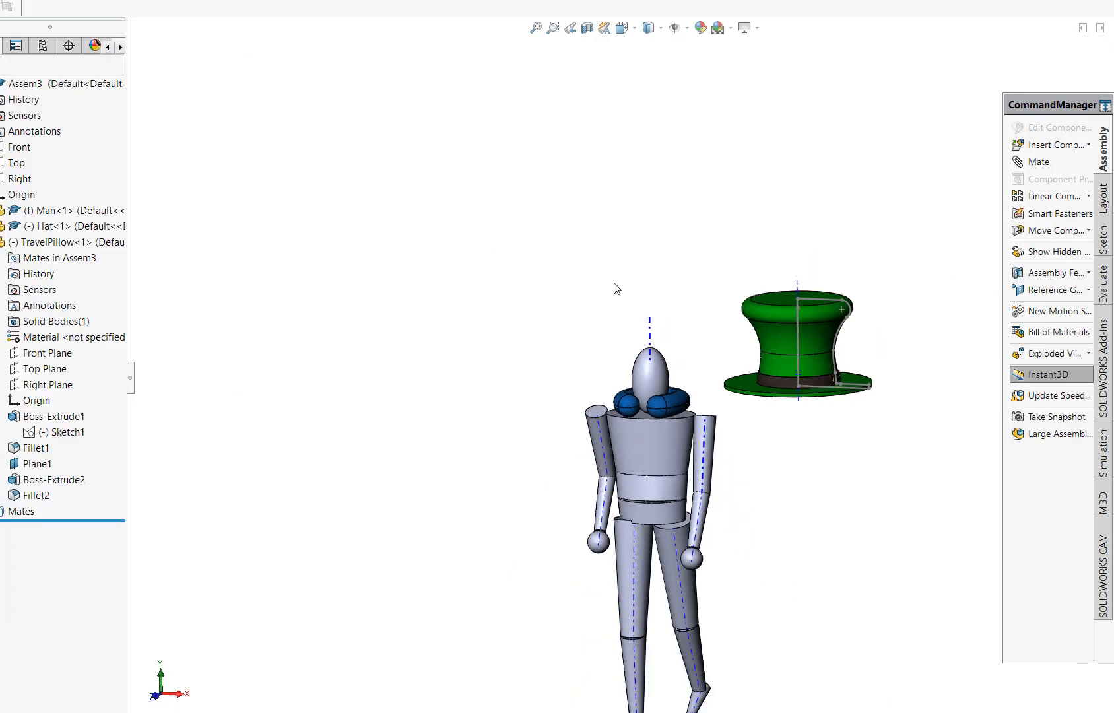
middle_drag(778, 566, 722, 505)
scroll(721, 505, down, 2)
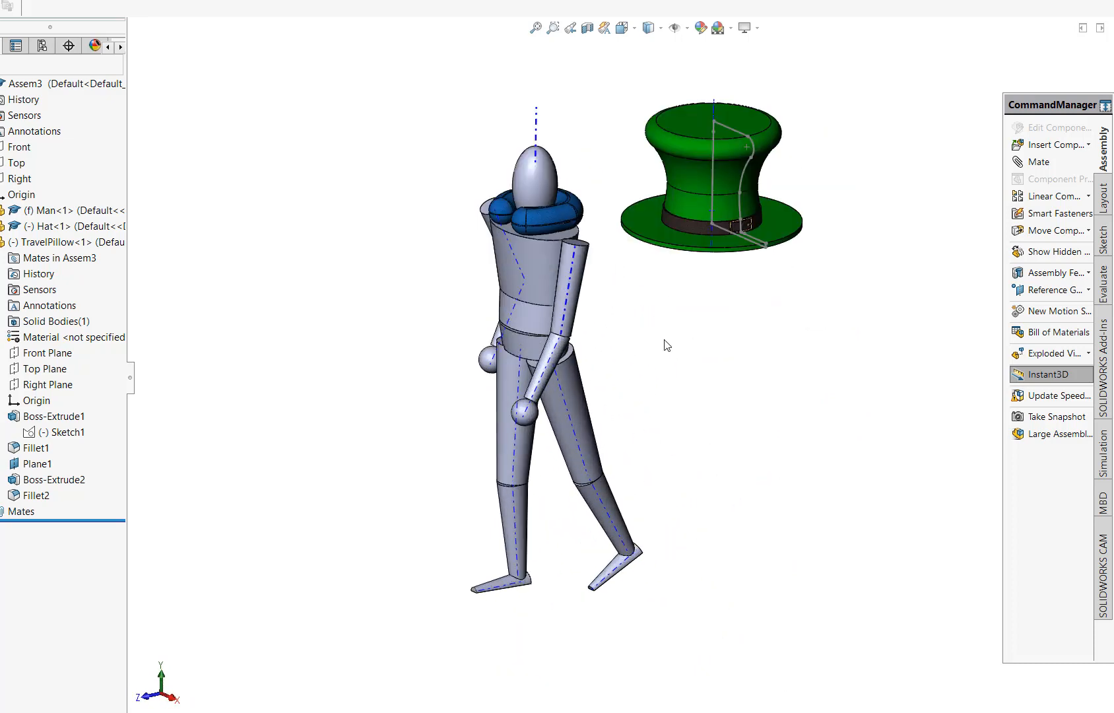
middle_drag(682, 369, 680, 448)
scroll(643, 406, up, 1)
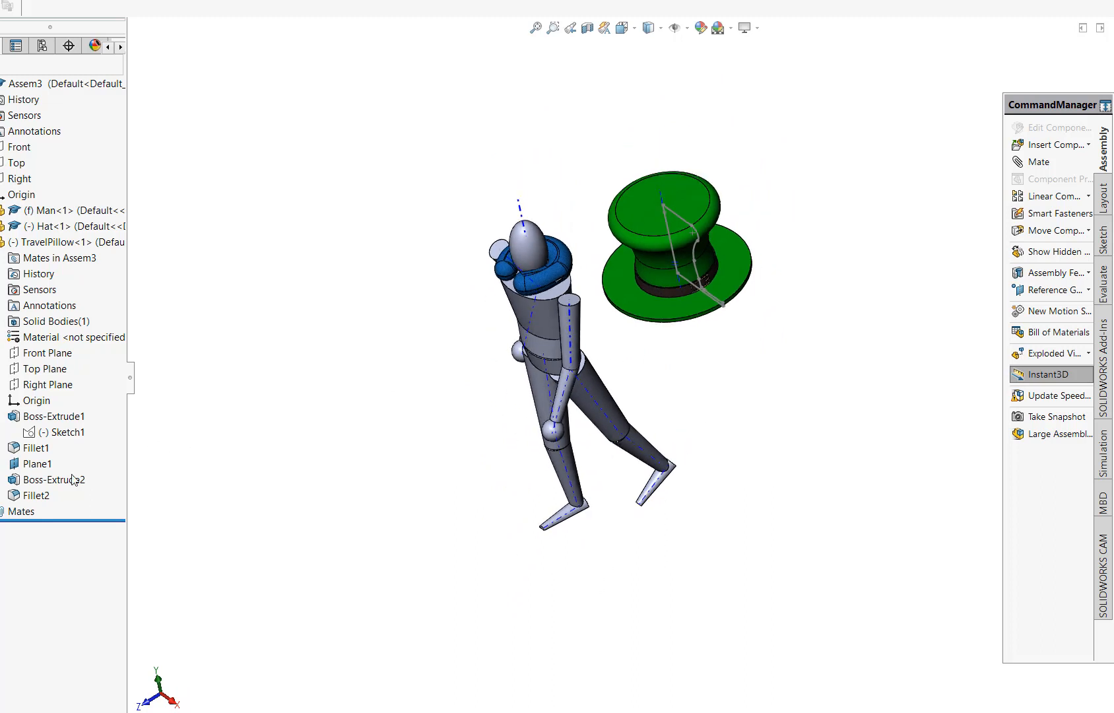
click(548, 278)
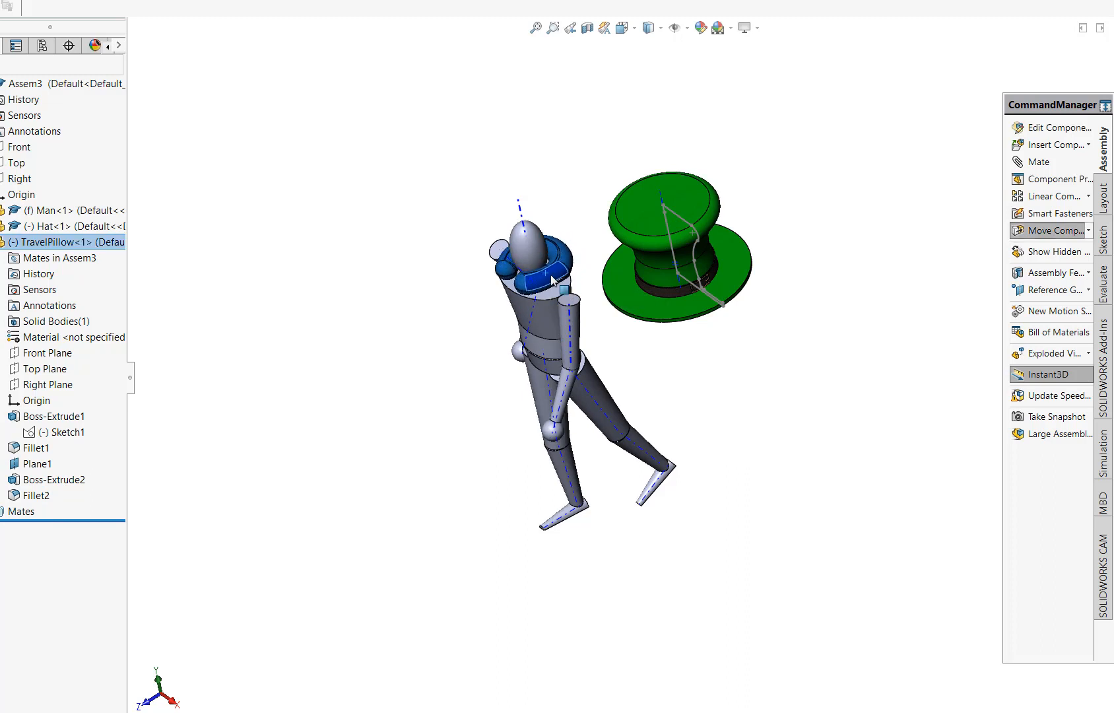
drag(551, 276, 553, 276)
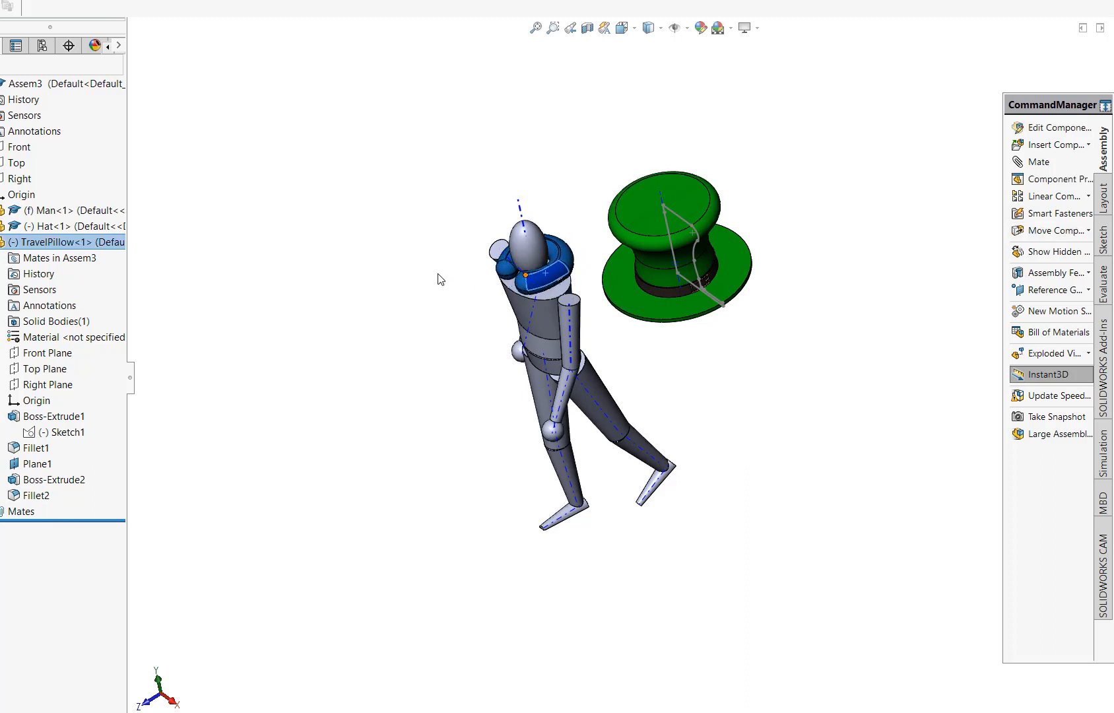
click(404, 292)
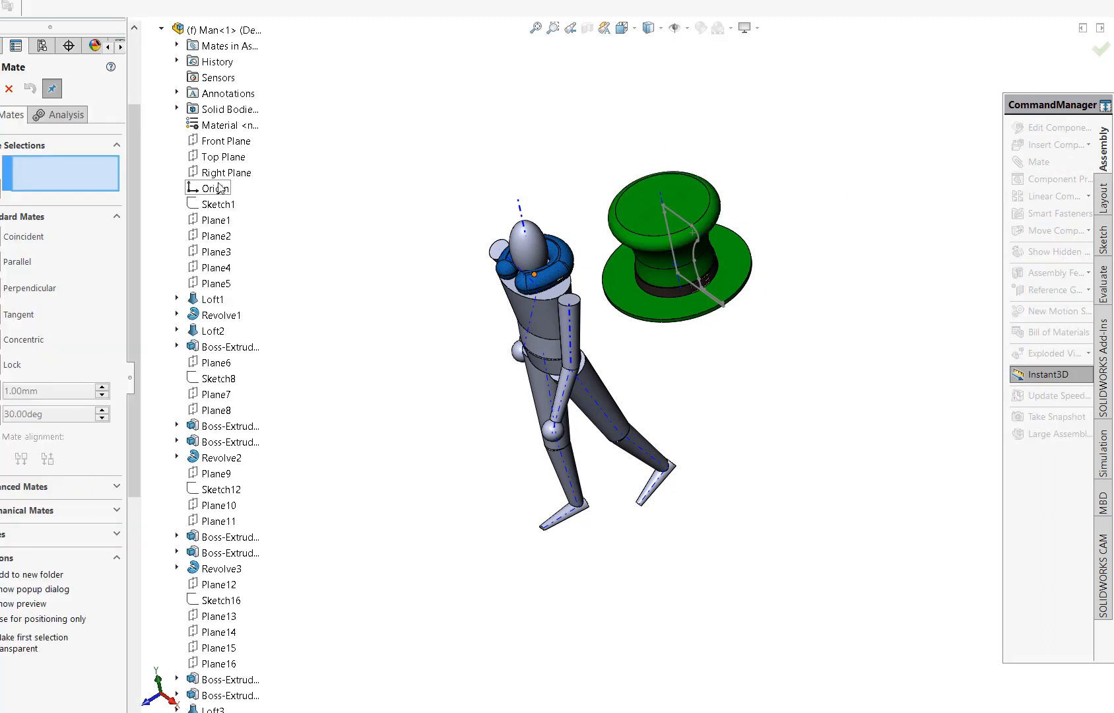
click(161, 30)
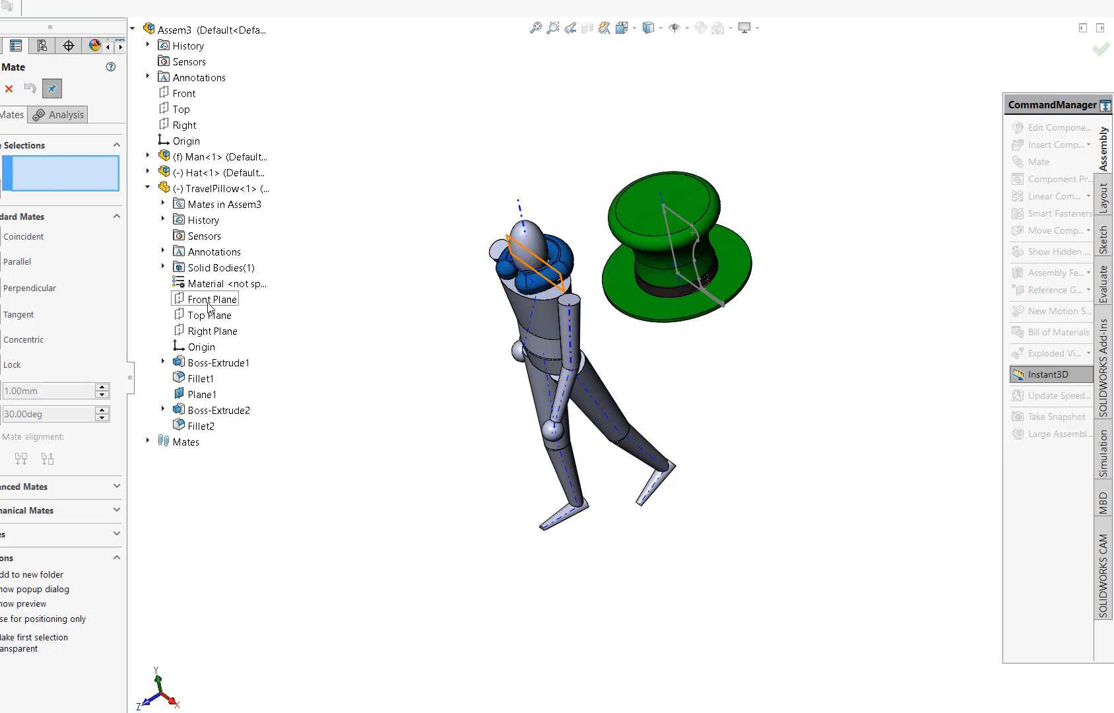
click(208, 302)
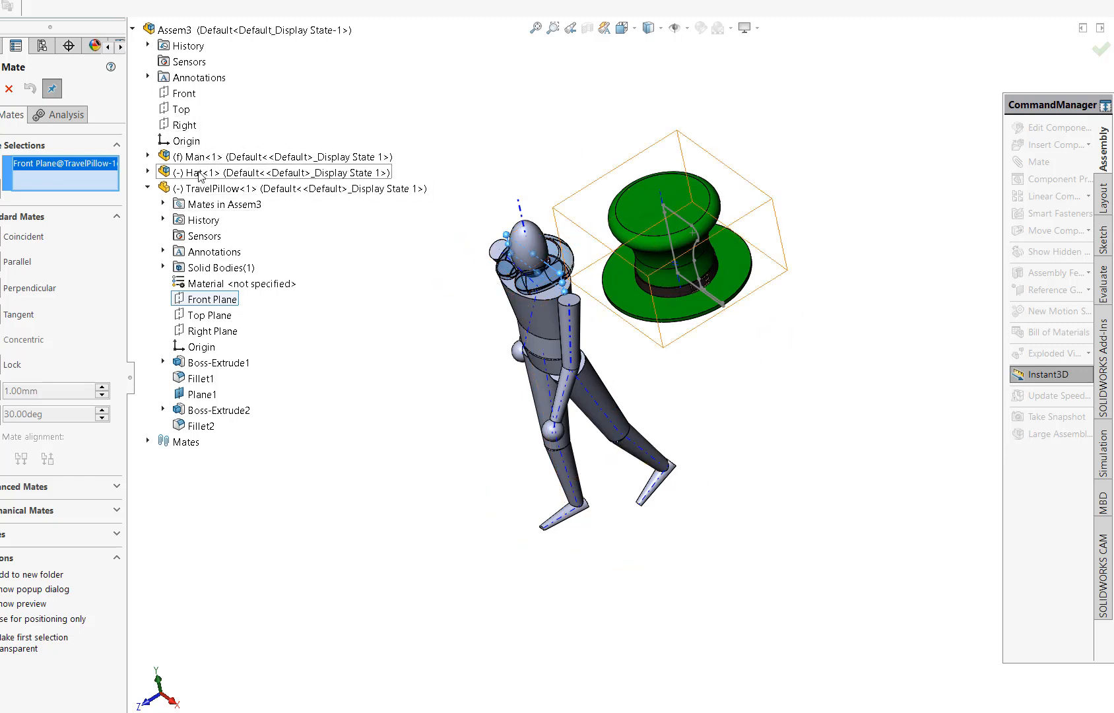
click(148, 157)
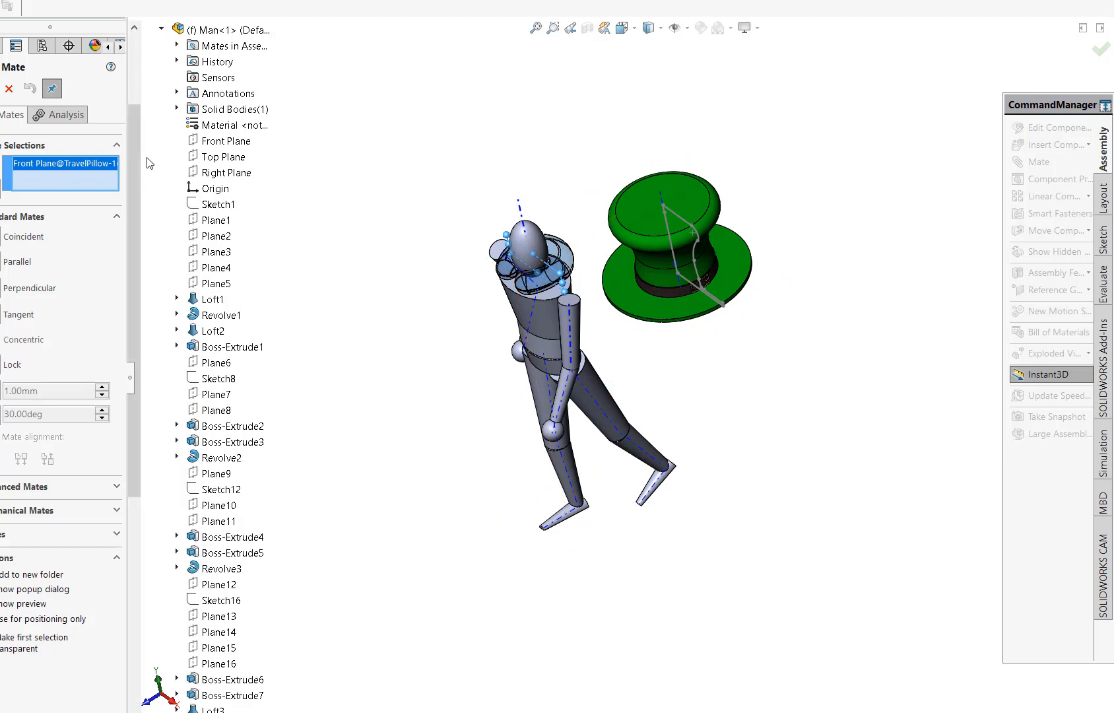
click(228, 149)
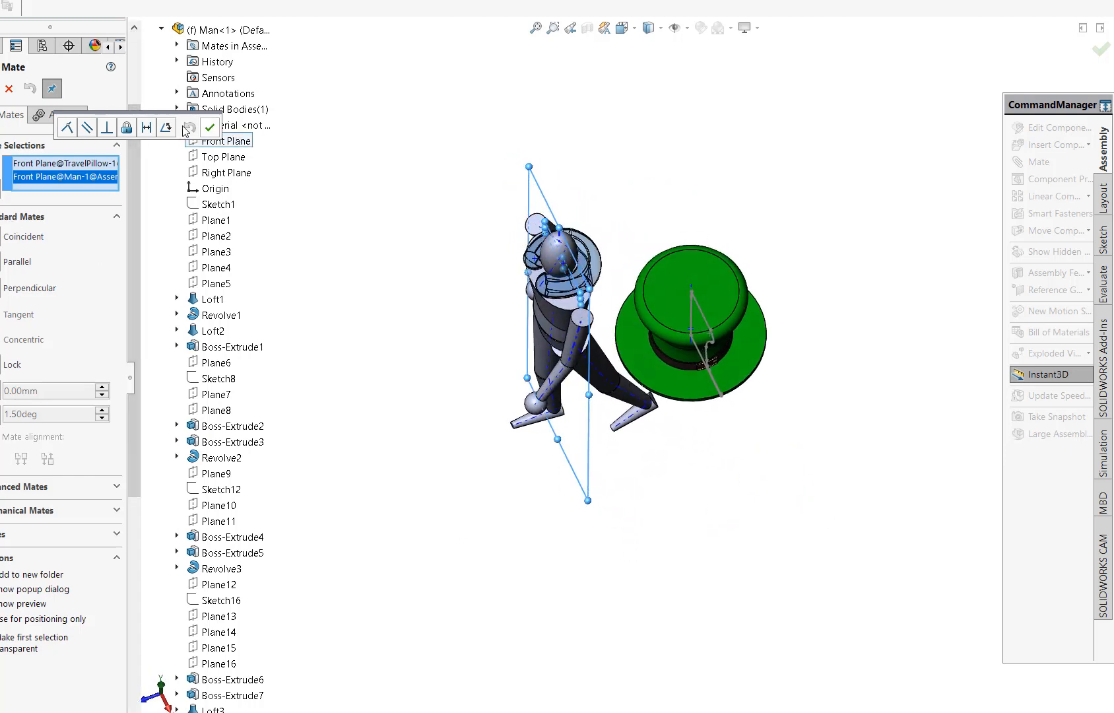
click(88, 126)
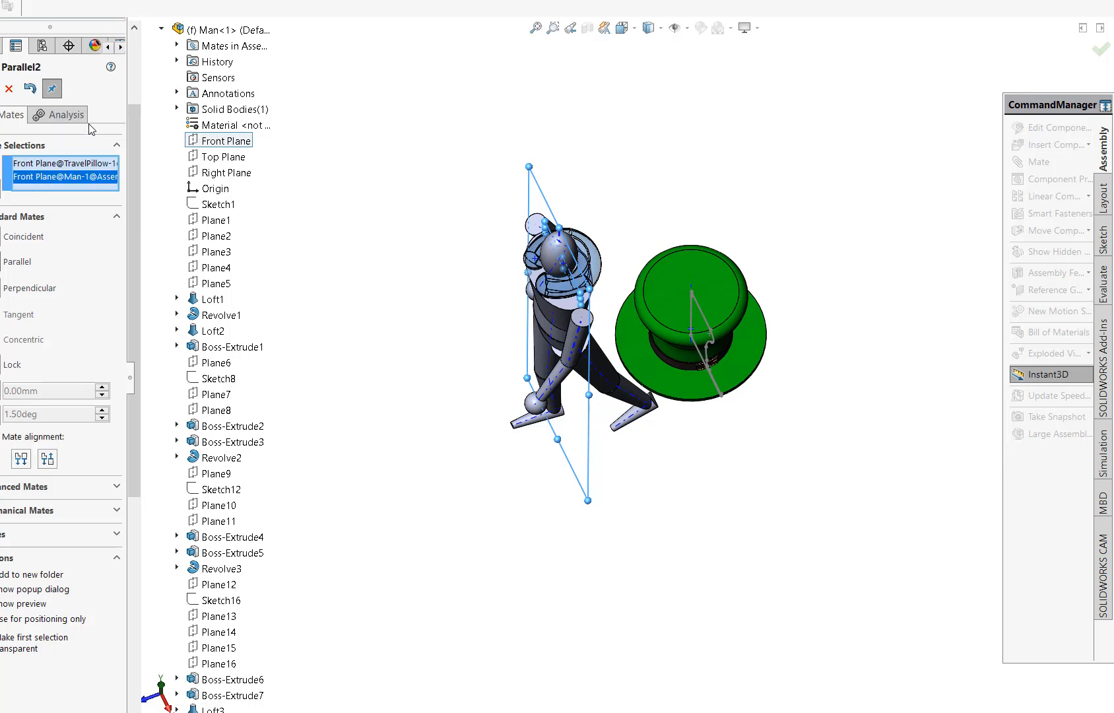
click(10, 88)
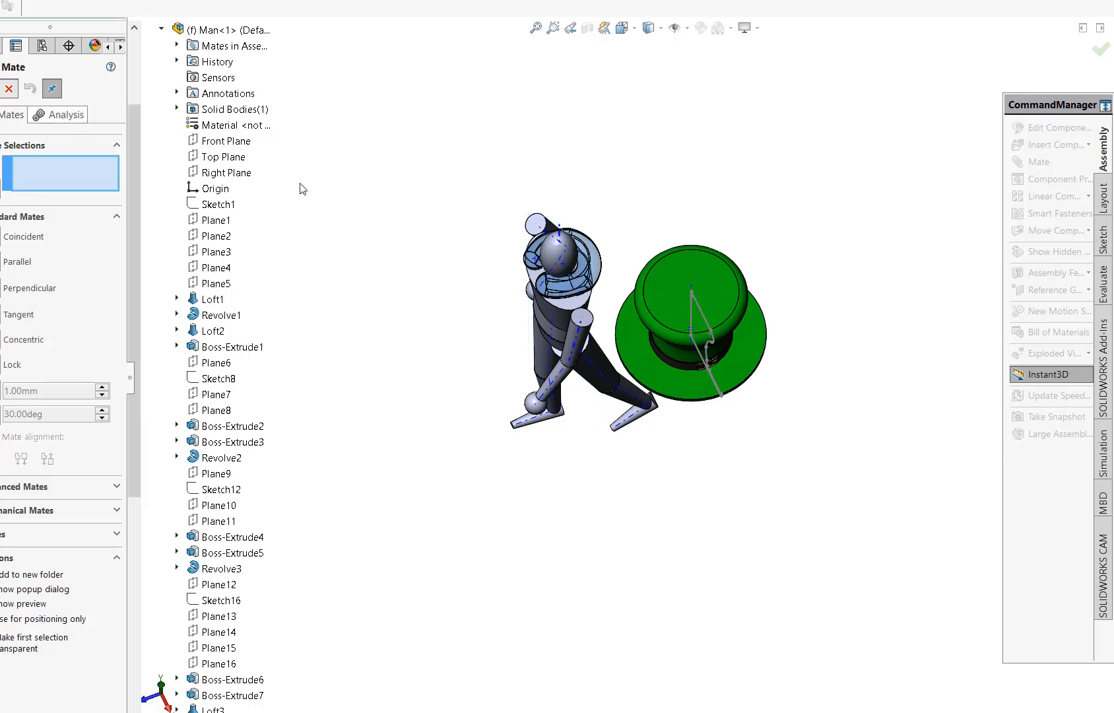
Step: Examine which references the travel pillow's Coincident2 and Coincident1 mates use on the man
middle_drag(472, 522, 528, 310)
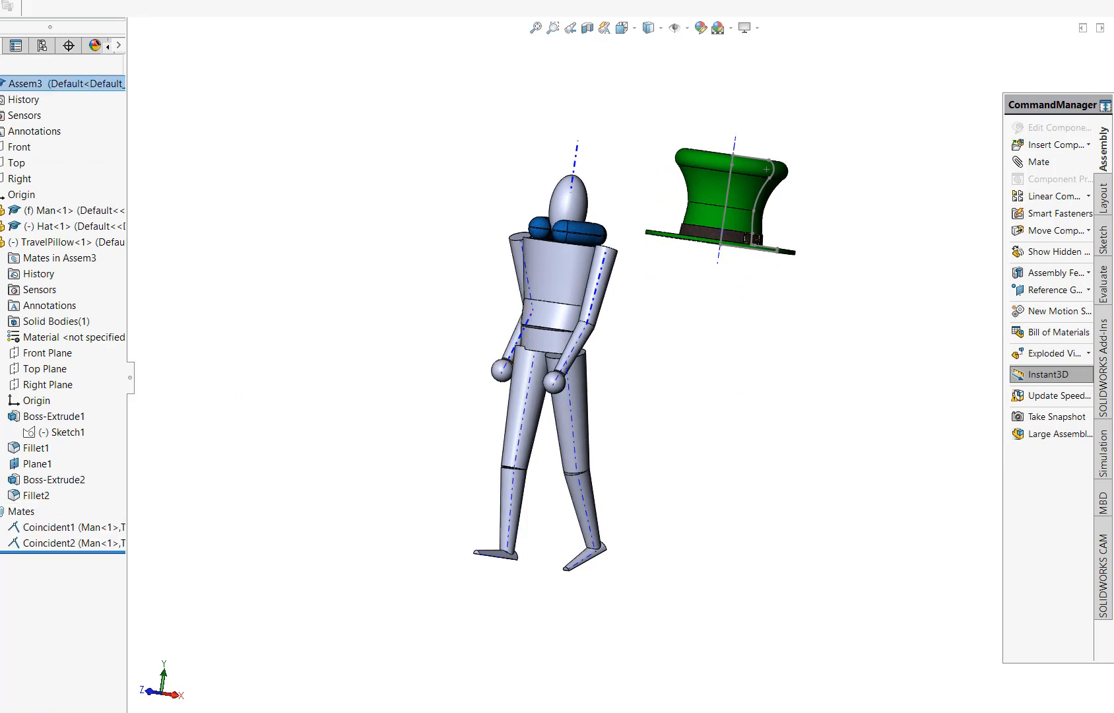
click(59, 541)
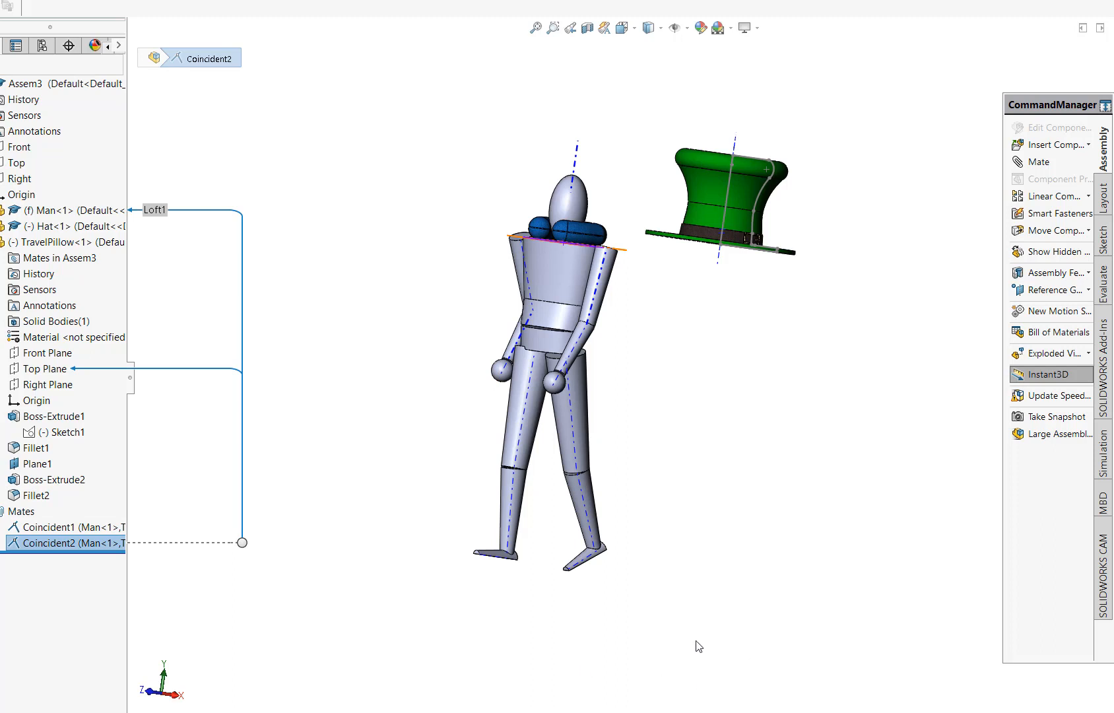
middle_drag(699, 645, 729, 669)
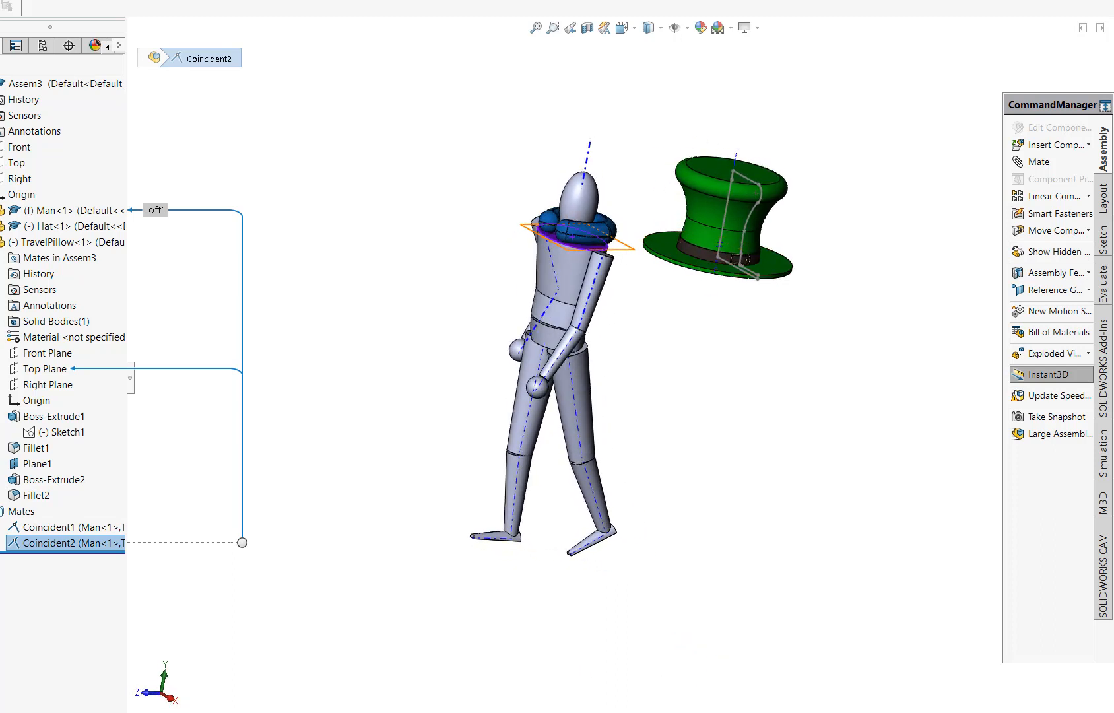
click(40, 527)
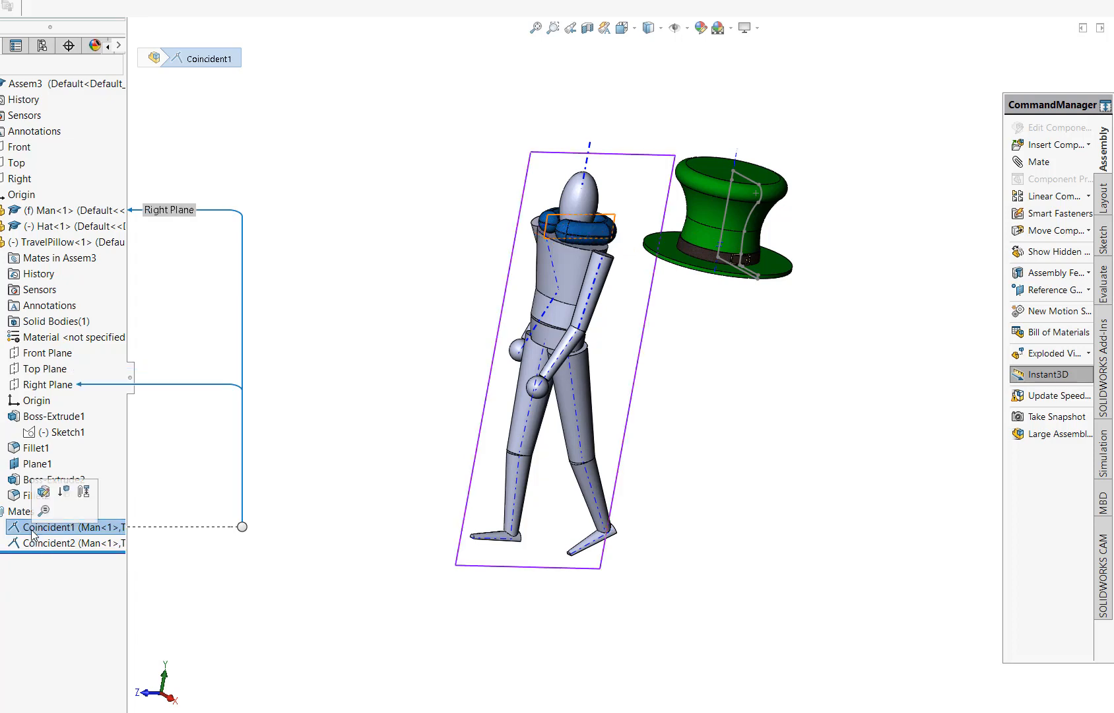
middle_drag(708, 530, 686, 568)
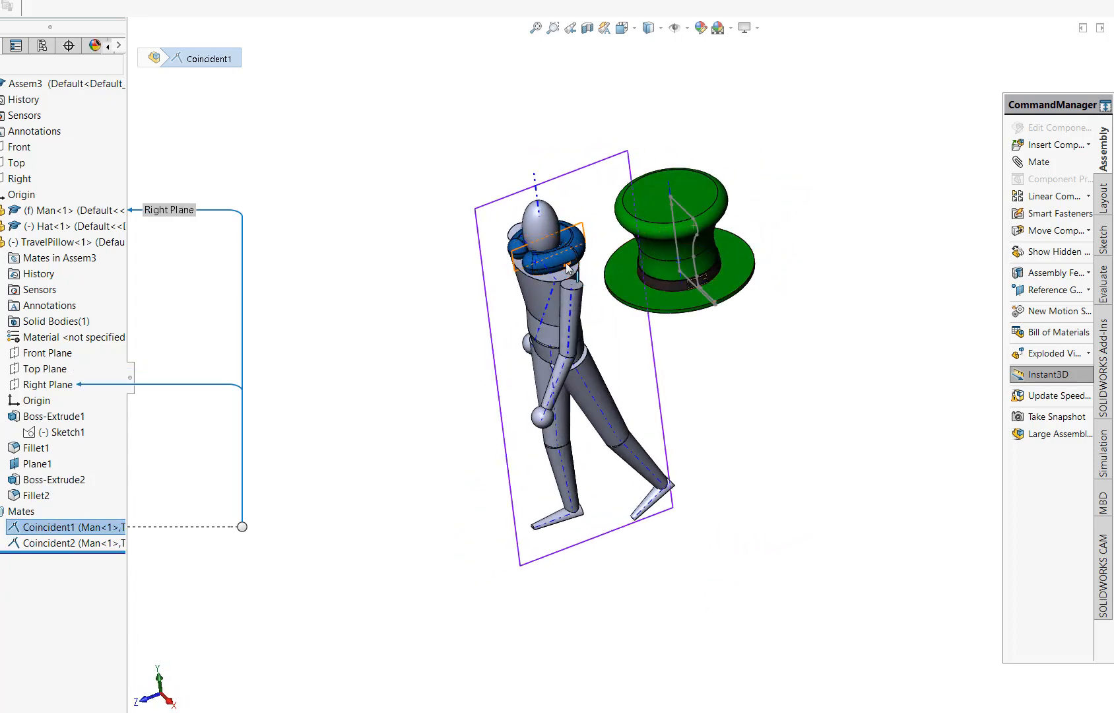
Step: Shift the travel pillow slightly toward the man's back by hand and recheck its Coincident1 mate
click(566, 264)
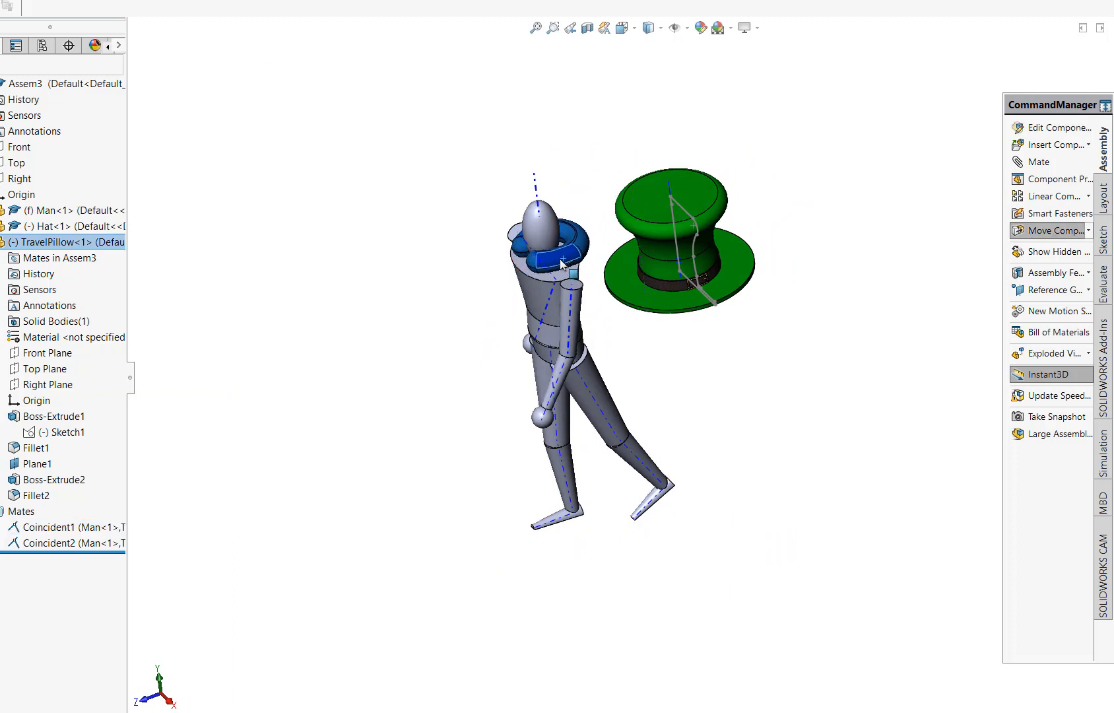
drag(564, 258, 571, 254)
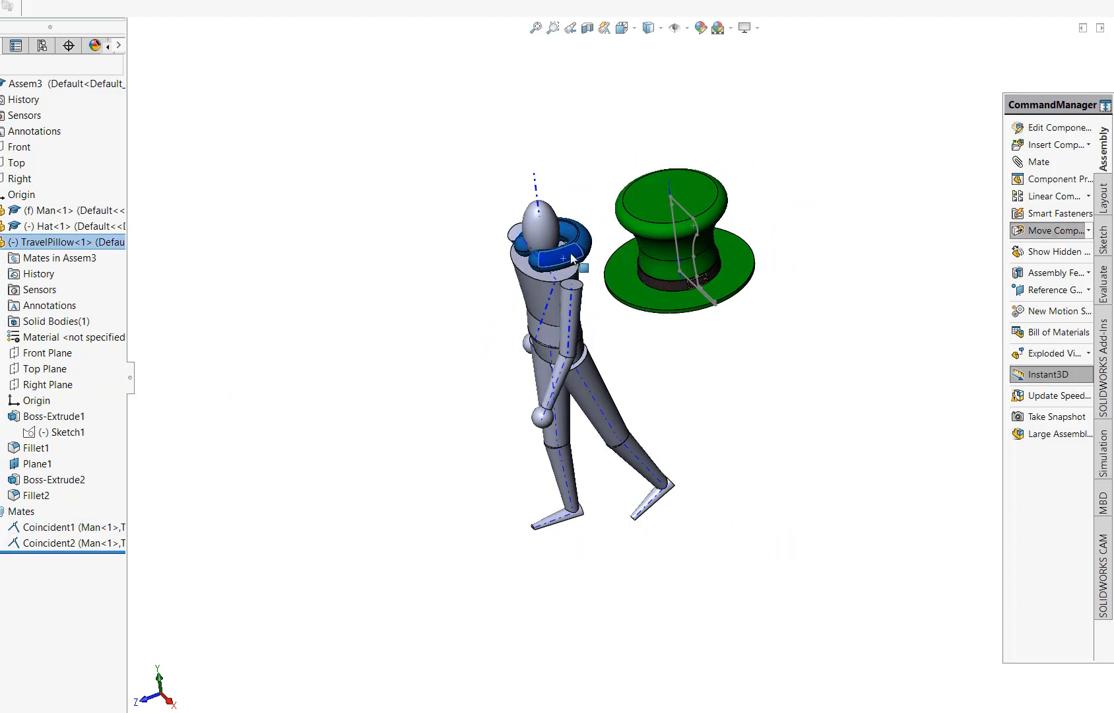
click(811, 437)
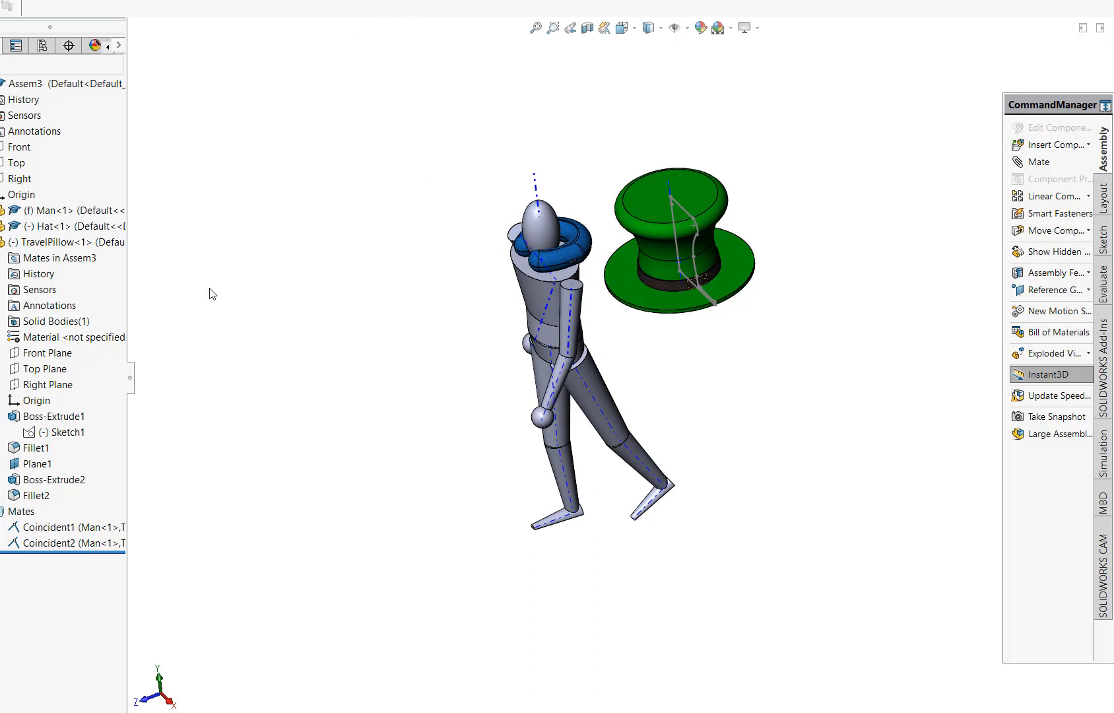
click(56, 527)
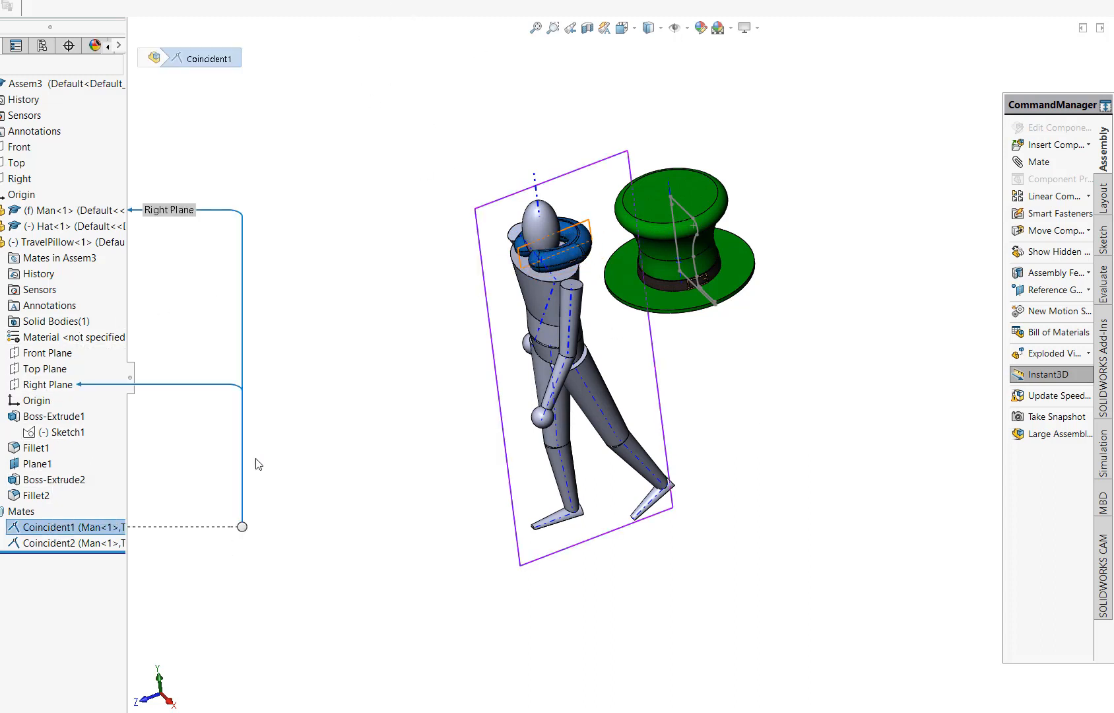
click(213, 506)
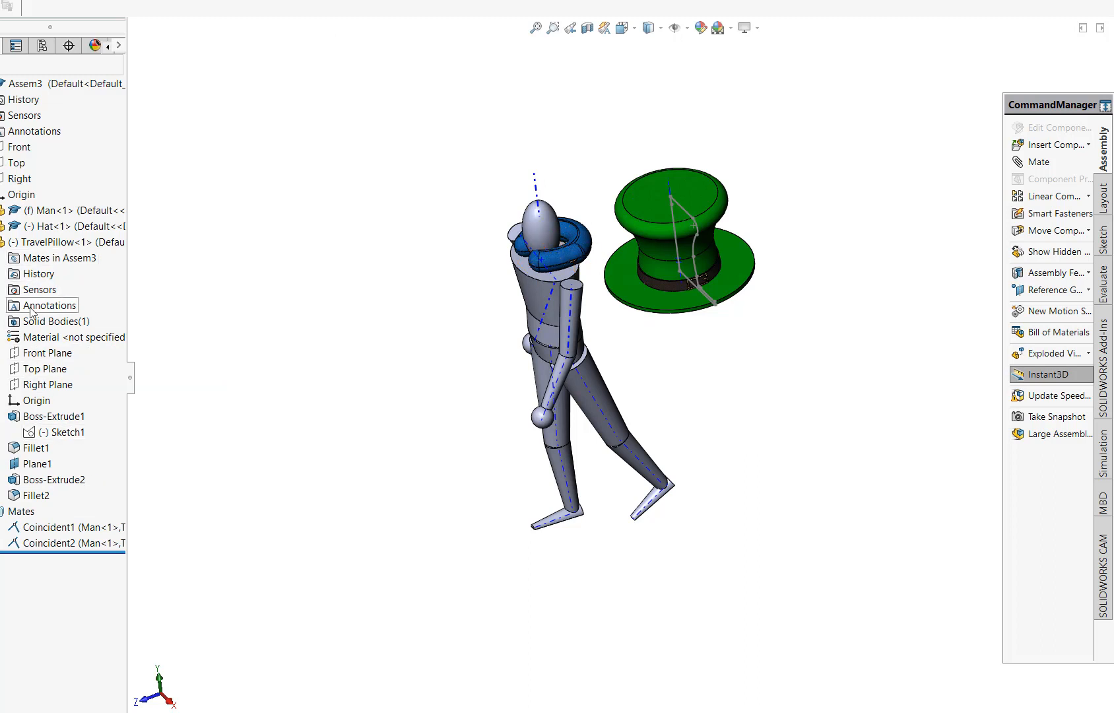
Step: Try to mate the travel pillow's Front Plane to the vertical axis through the man's head, and deselect the axis
click(52, 355)
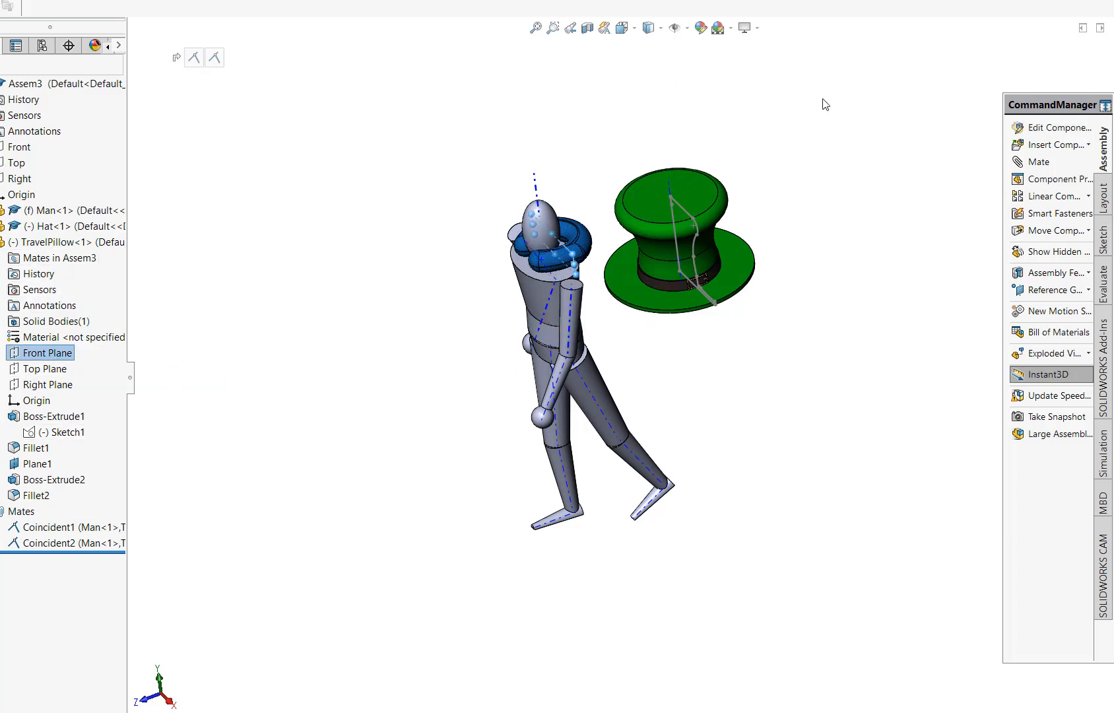
click(1039, 162)
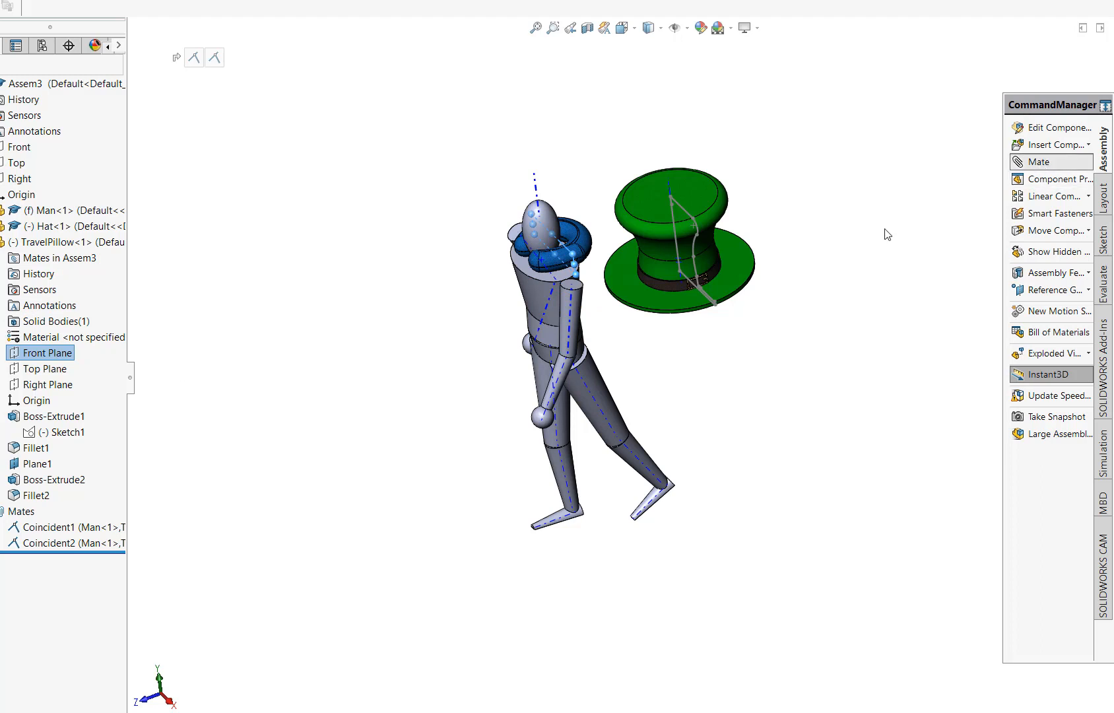
click(537, 190)
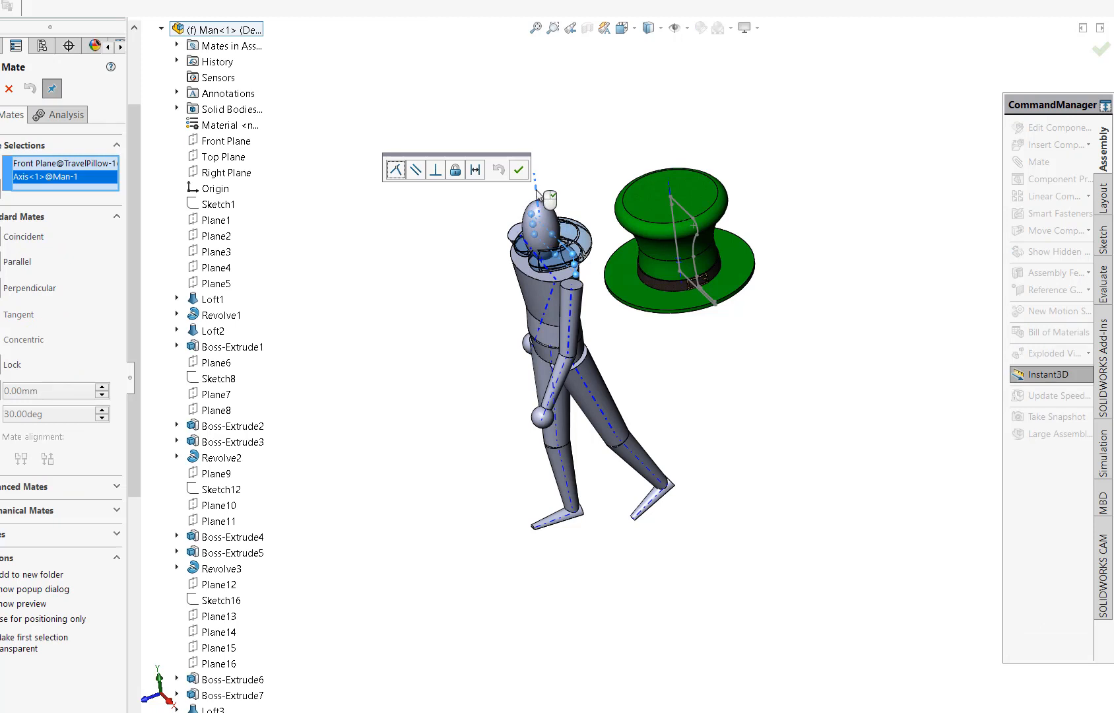
click(536, 189)
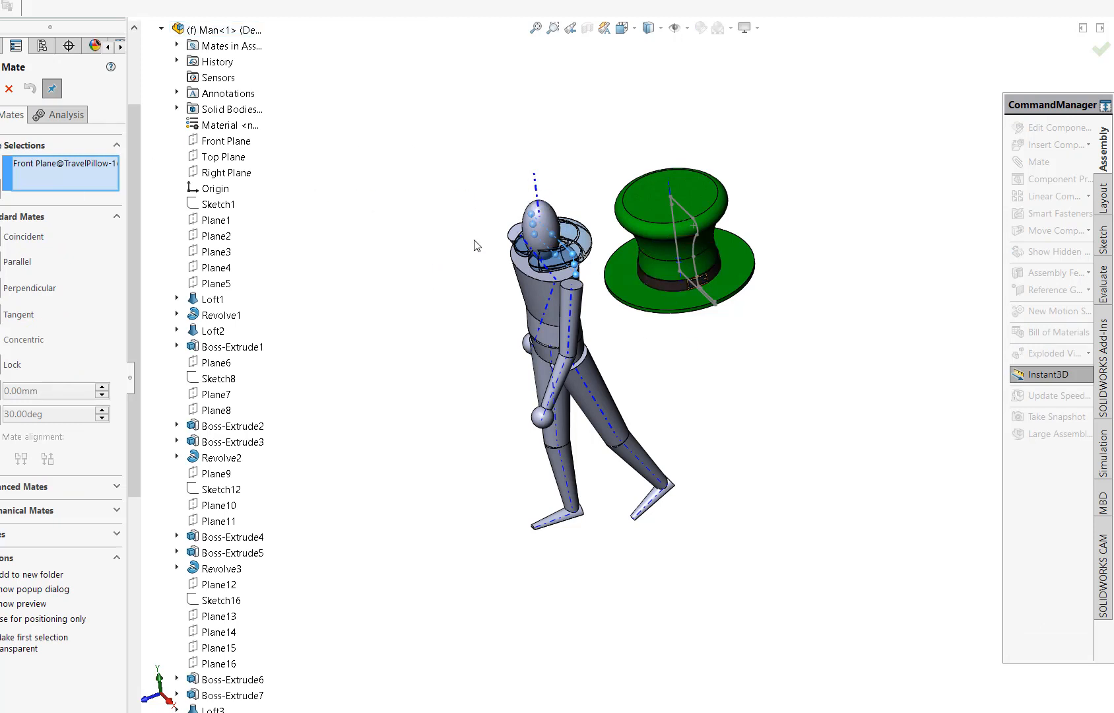
middle_drag(476, 246, 460, 192)
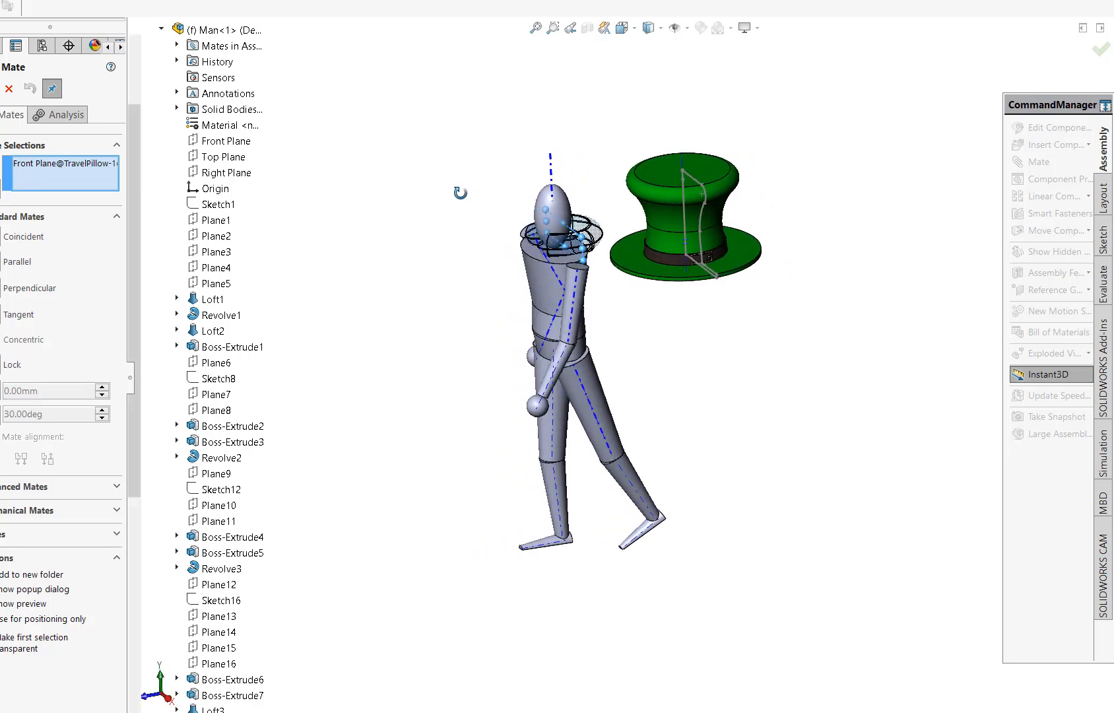
scroll(475, 204, down, 6)
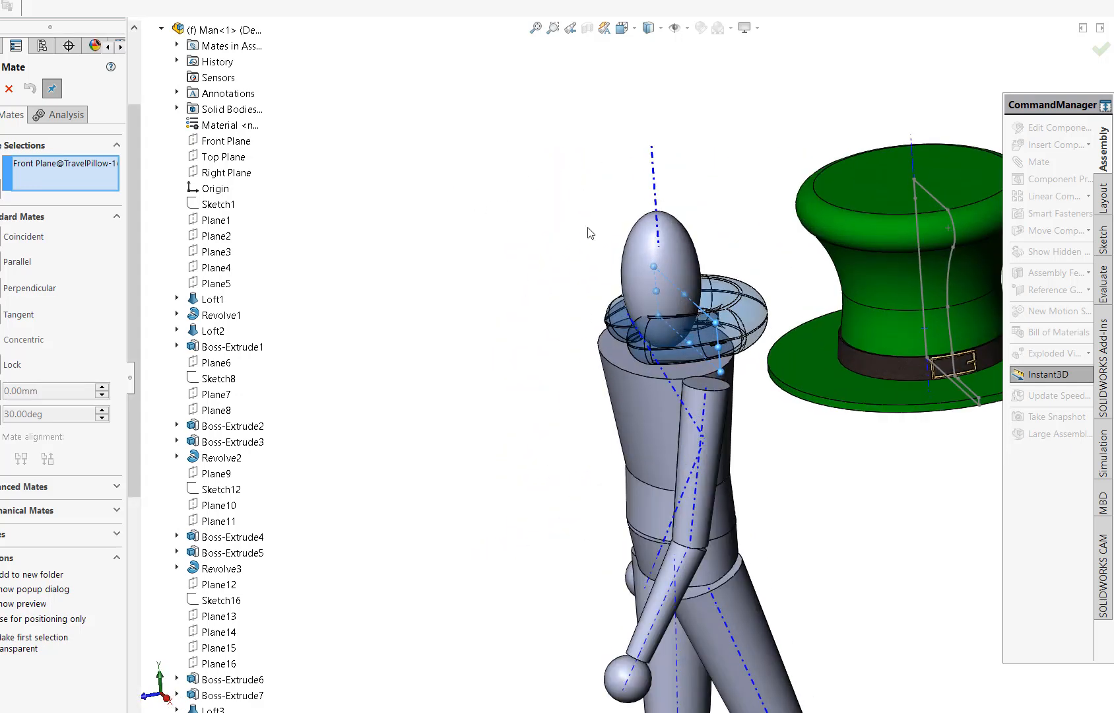
mouse_move(753, 257)
middle_down()
mouse_move(761, 282)
mouse_move(739, 274)
middle_up()
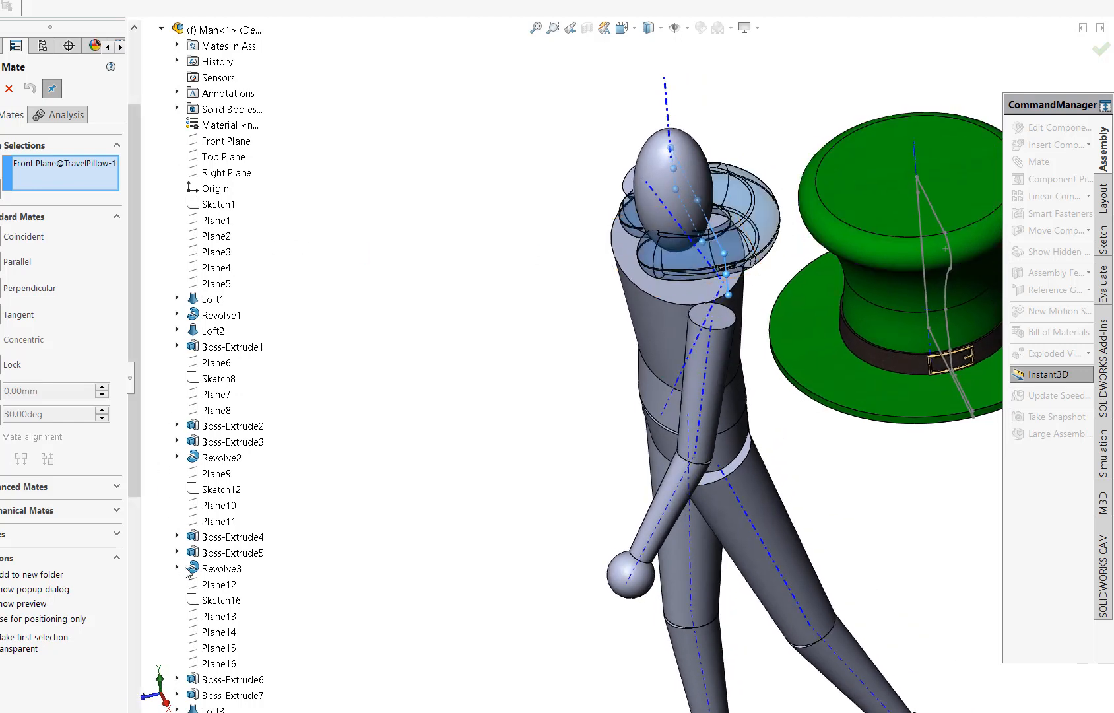
Step: Try the man's torso top face and torso side face as mate references for the pillow's Front Plane, removing each
click(56, 169)
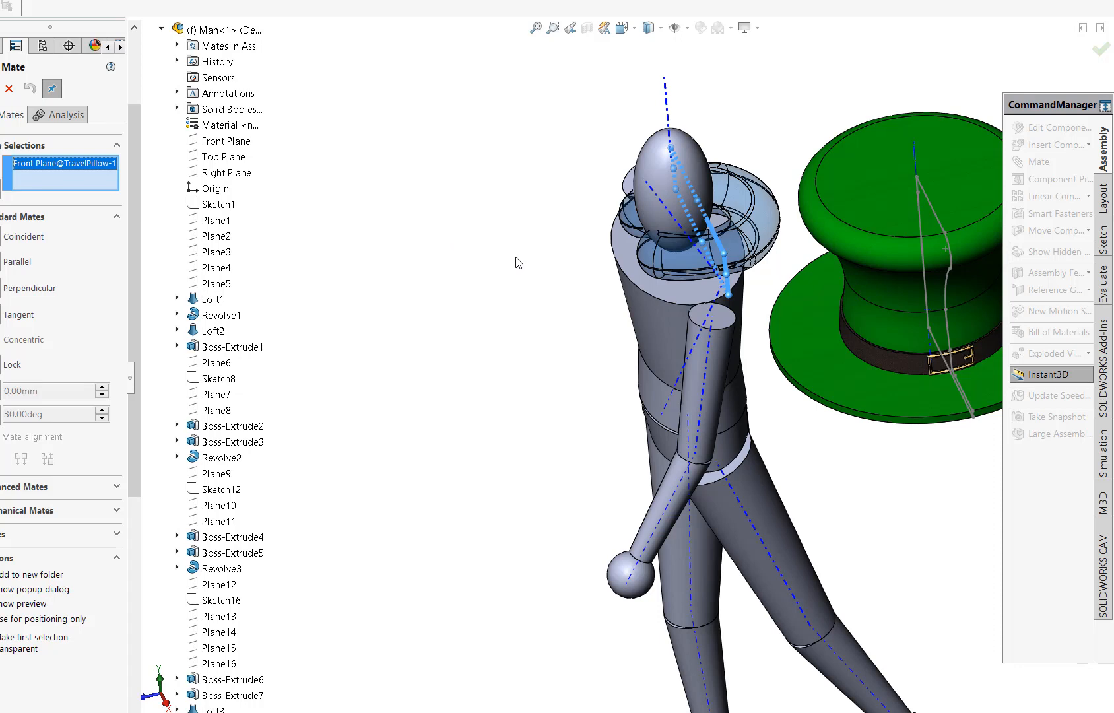
middle_drag(517, 261, 535, 210)
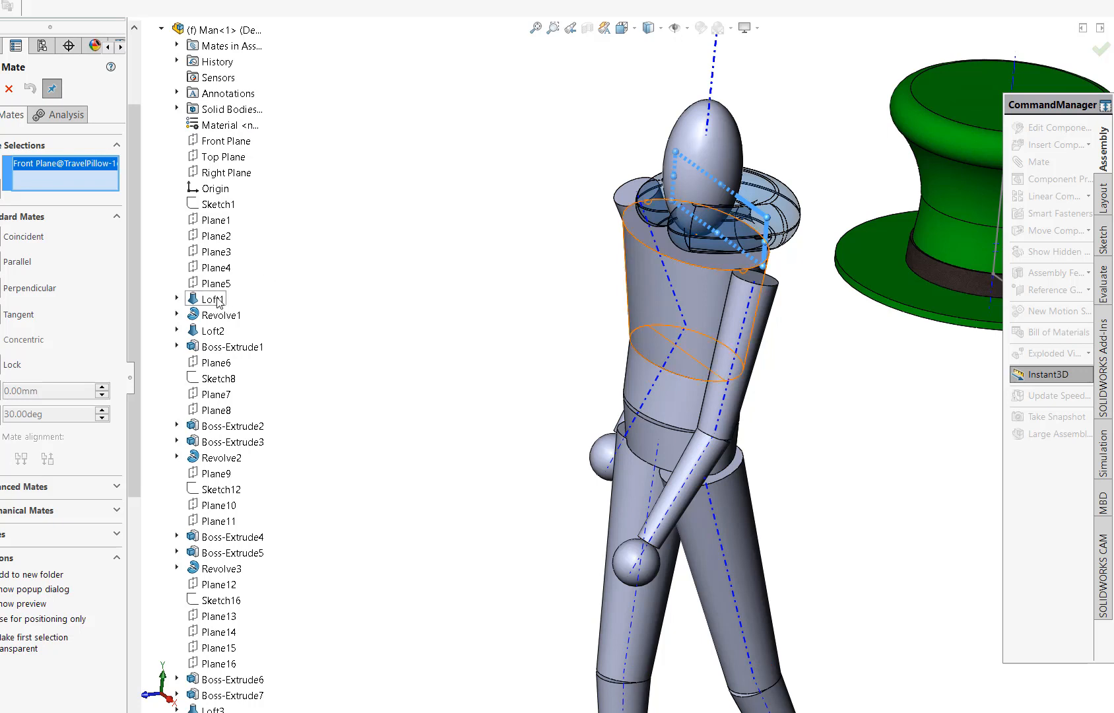
click(645, 239)
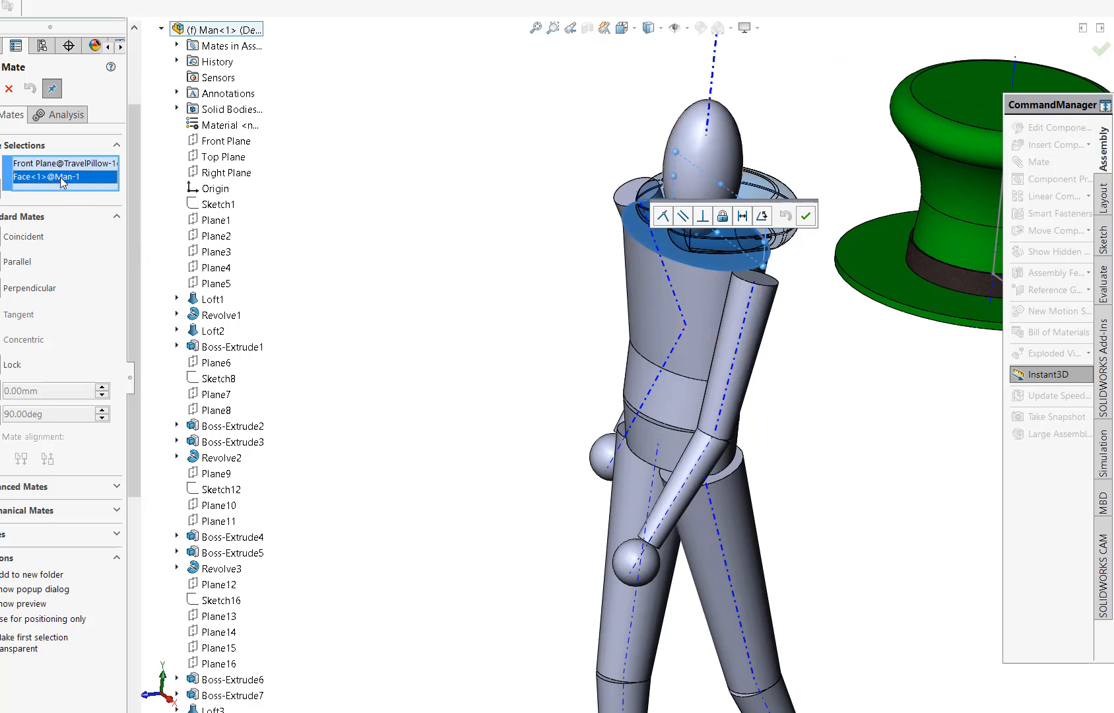
key(Delete)
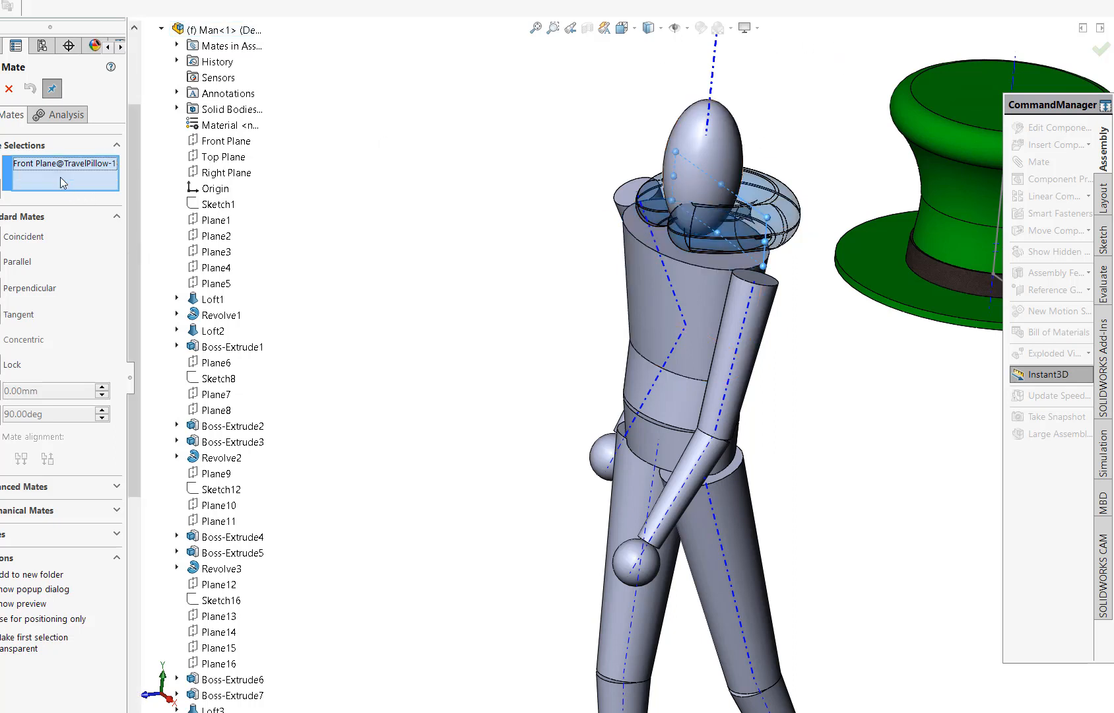
click(646, 280)
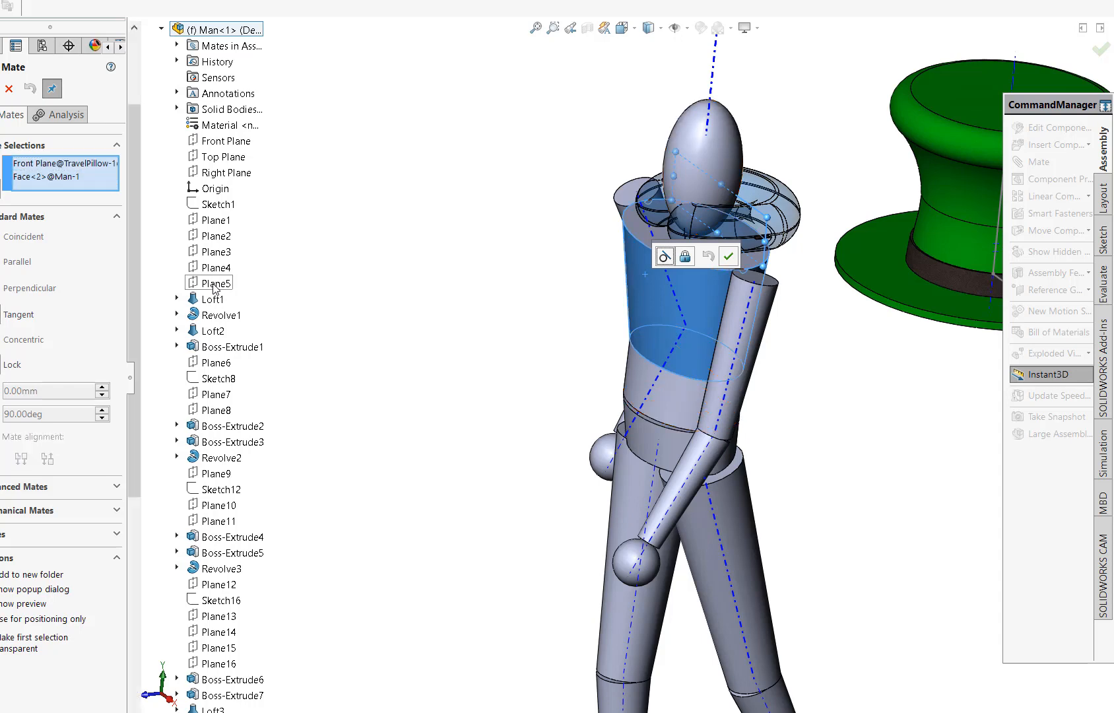
middle_drag(833, 368, 798, 343)
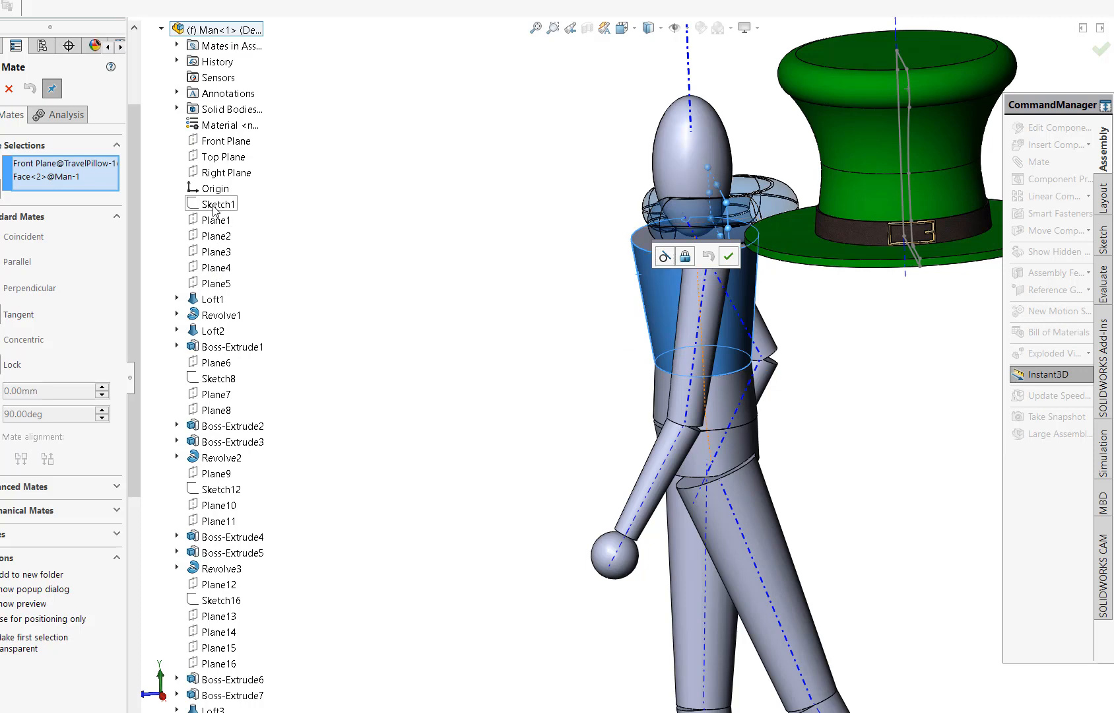
middle_drag(505, 318, 561, 297)
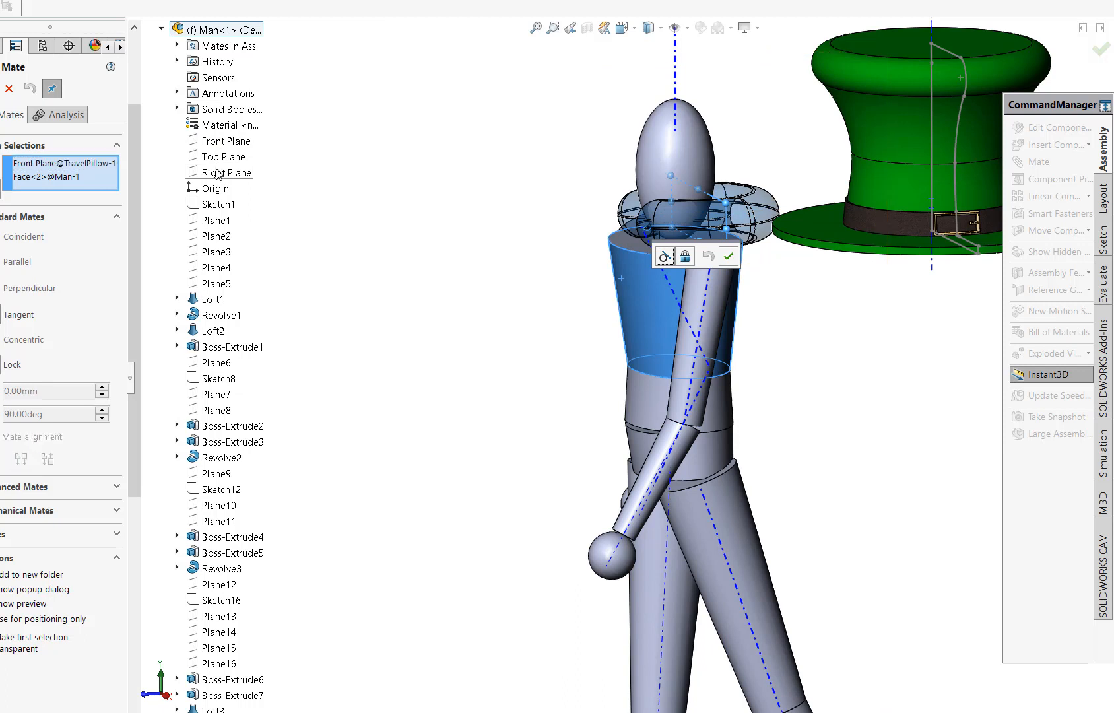
scroll(516, 230, up, 1)
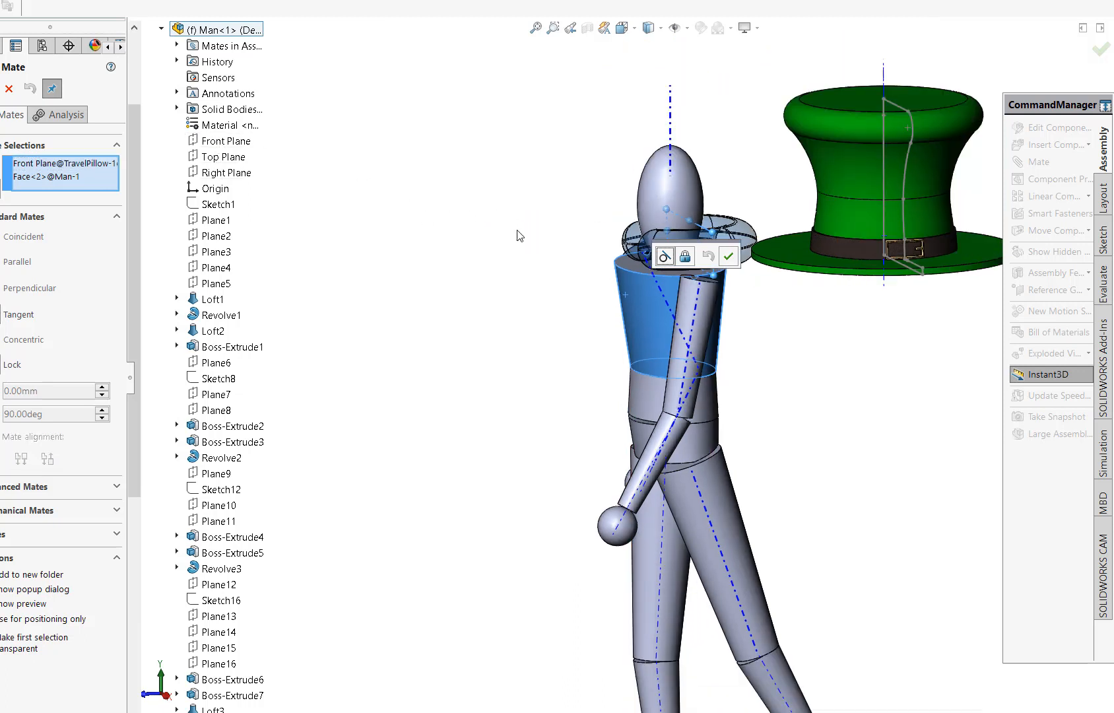
click(56, 176)
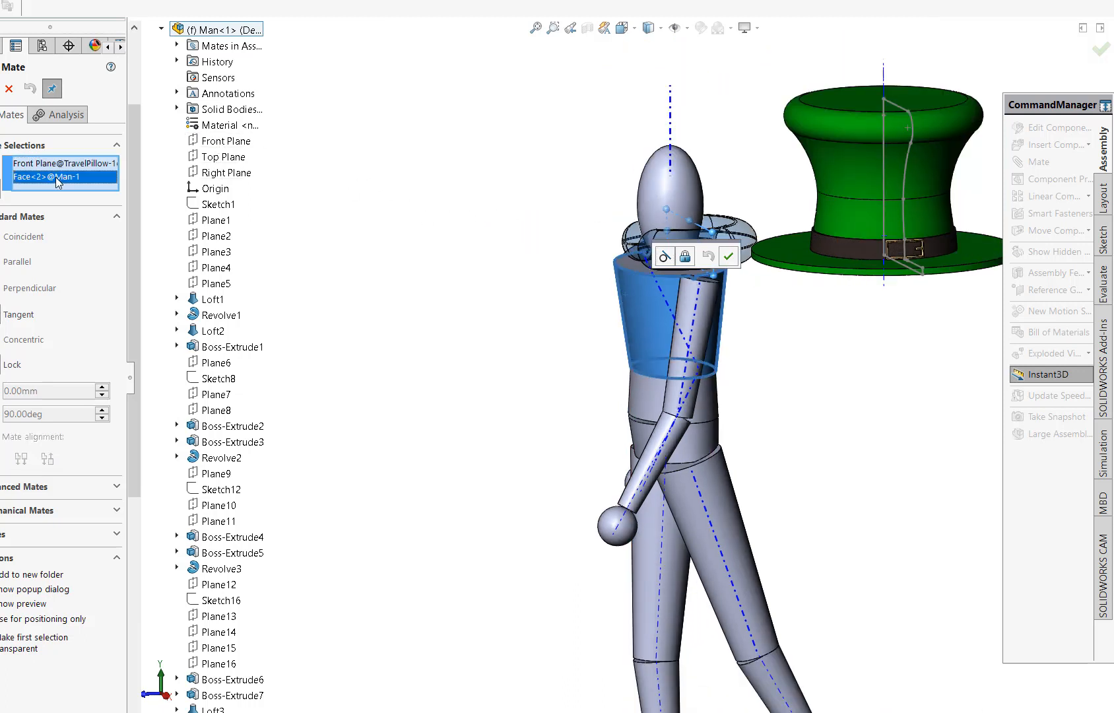
middle_drag(537, 269, 550, 367)
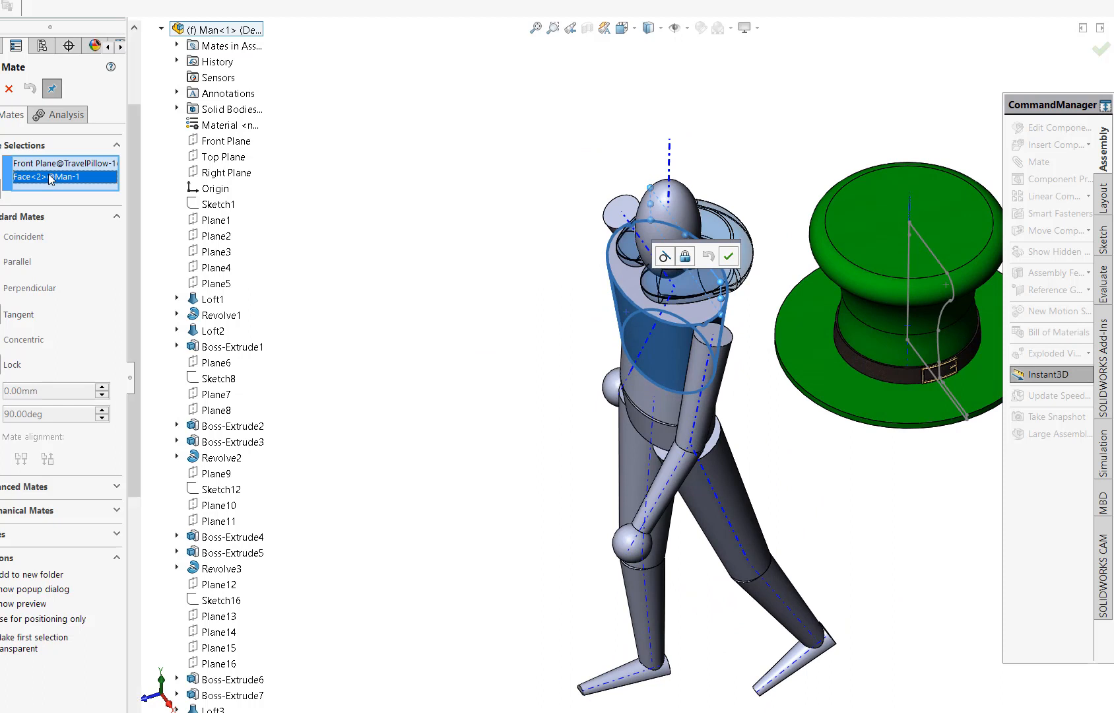
key(Delete)
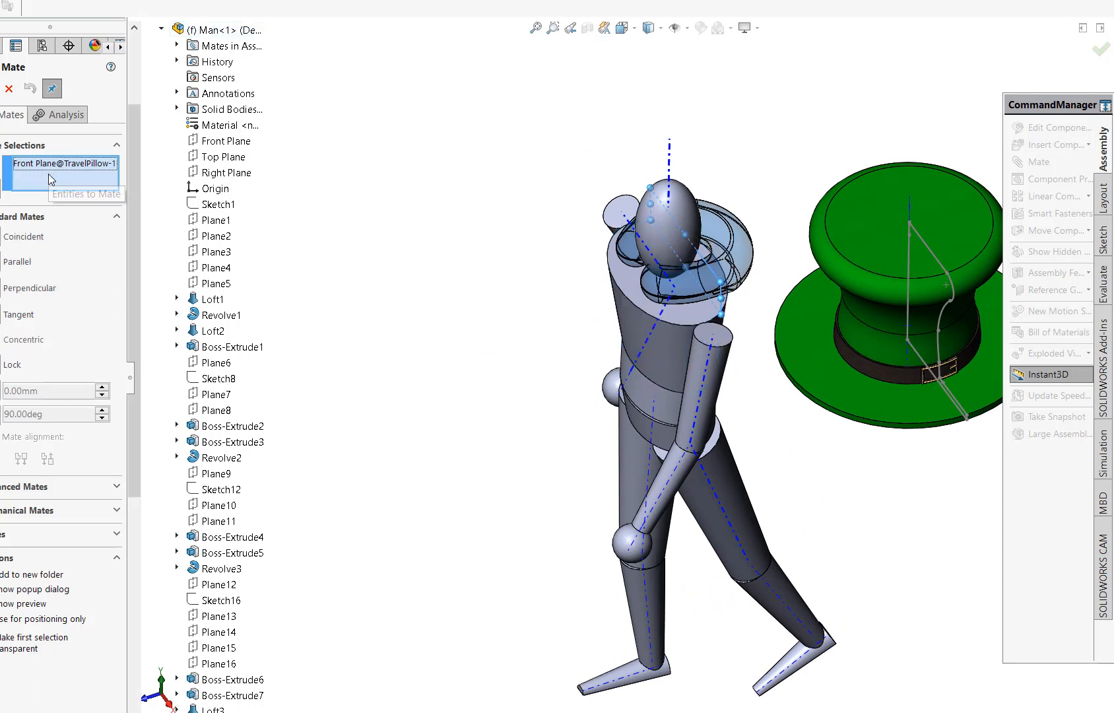
Step: Try to mate the travel pillow's Front Plane parallel to the man's Front Plane, and exit the Mate command
click(226, 141)
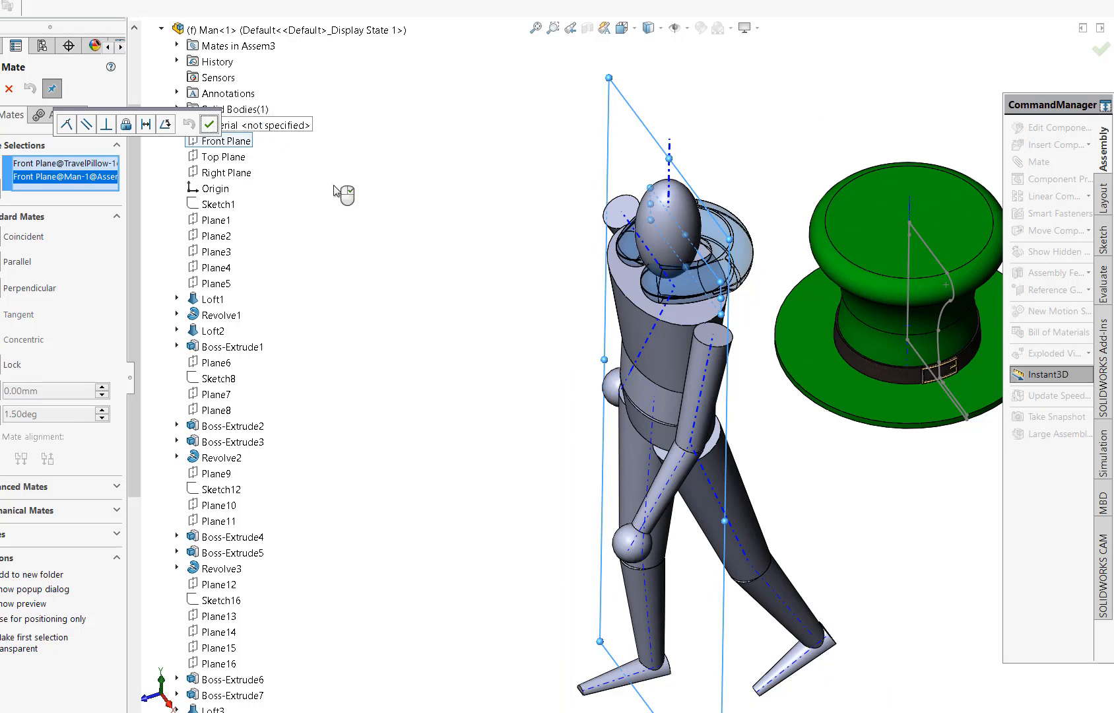
click(210, 125)
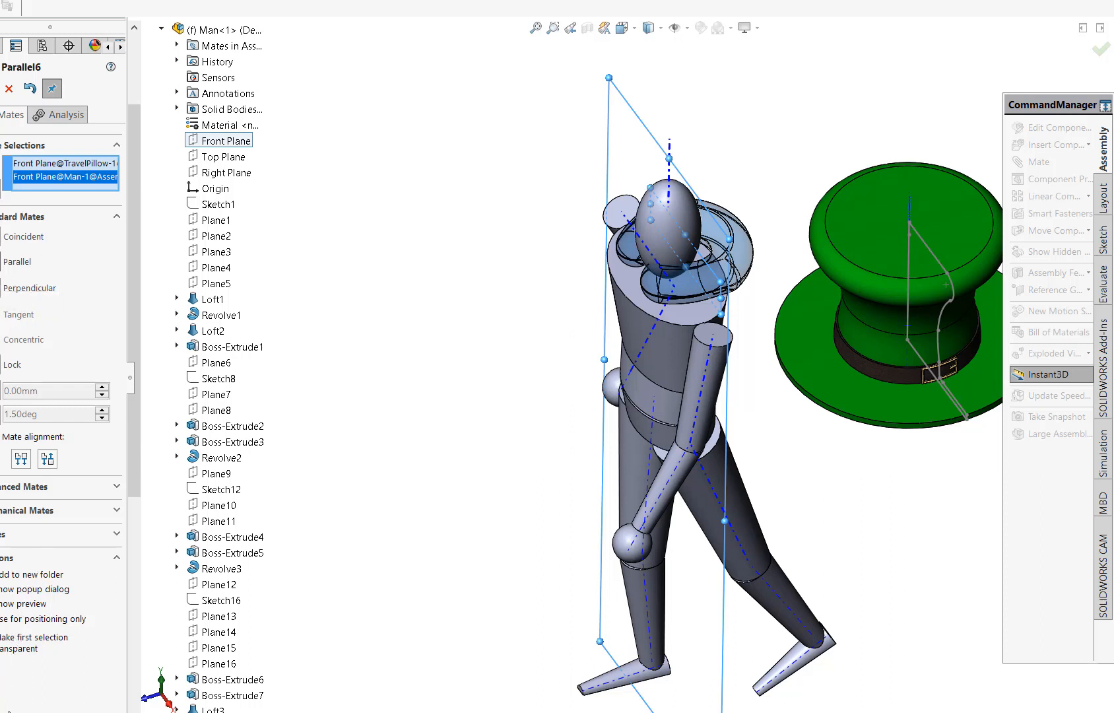
click(9, 88)
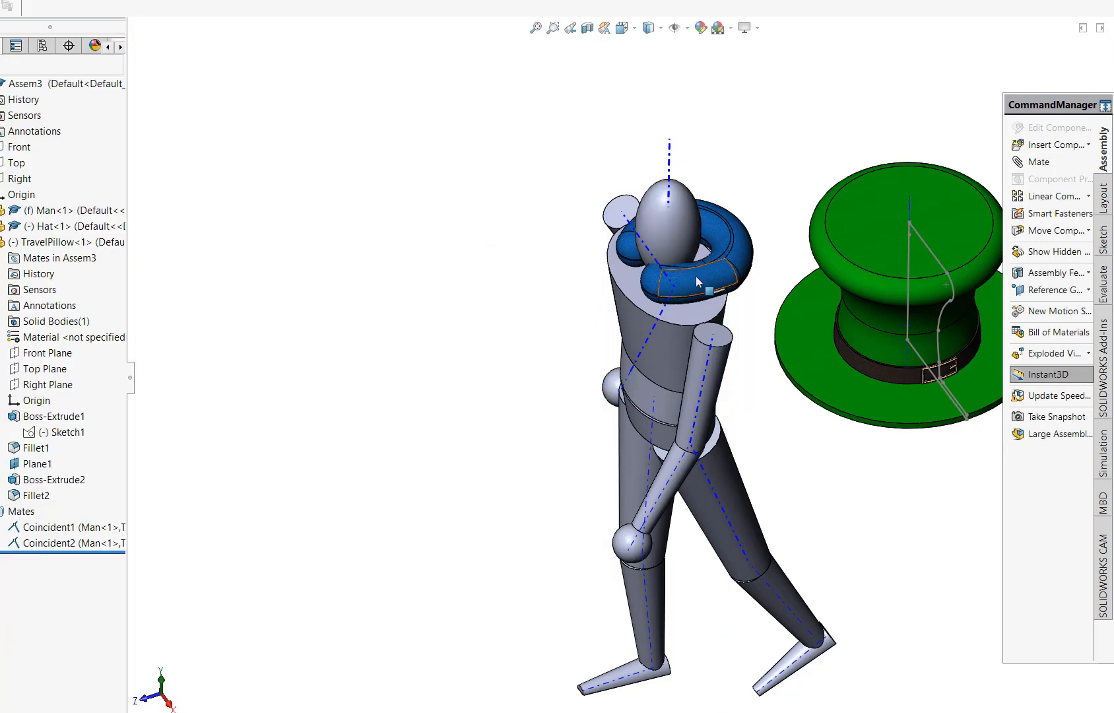
Step: Move the travel pillow off the neck to well in front of the man, and check the torso's top face and pillow's inner face
drag(706, 286, 514, 333)
click(451, 426)
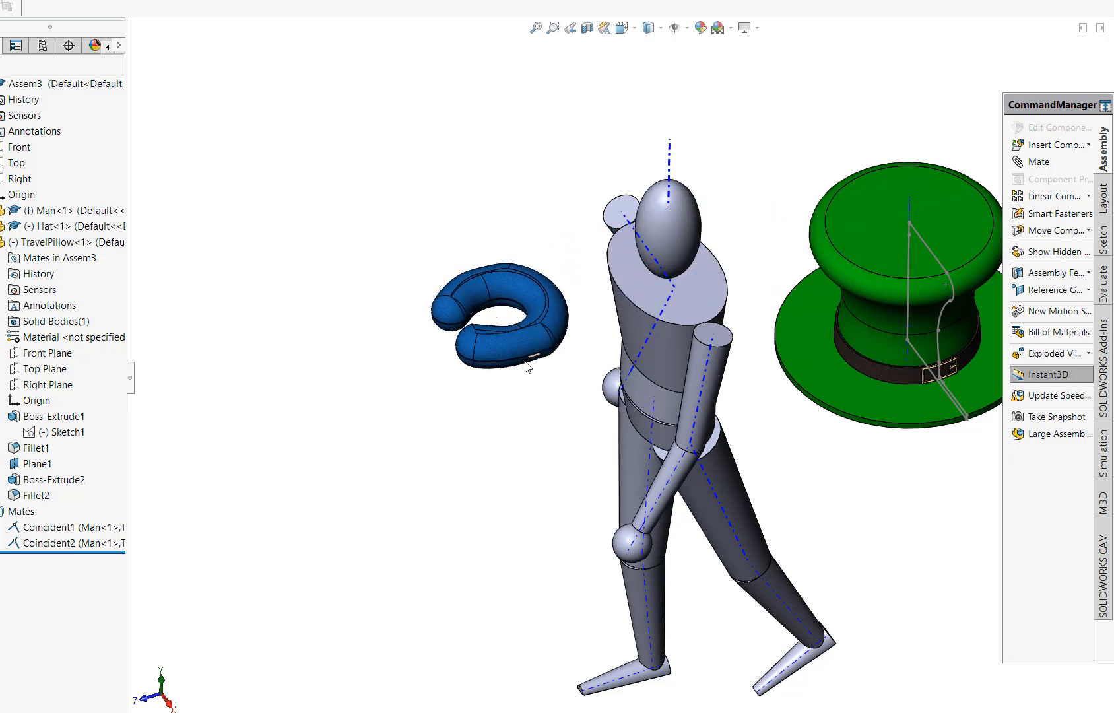
click(693, 282)
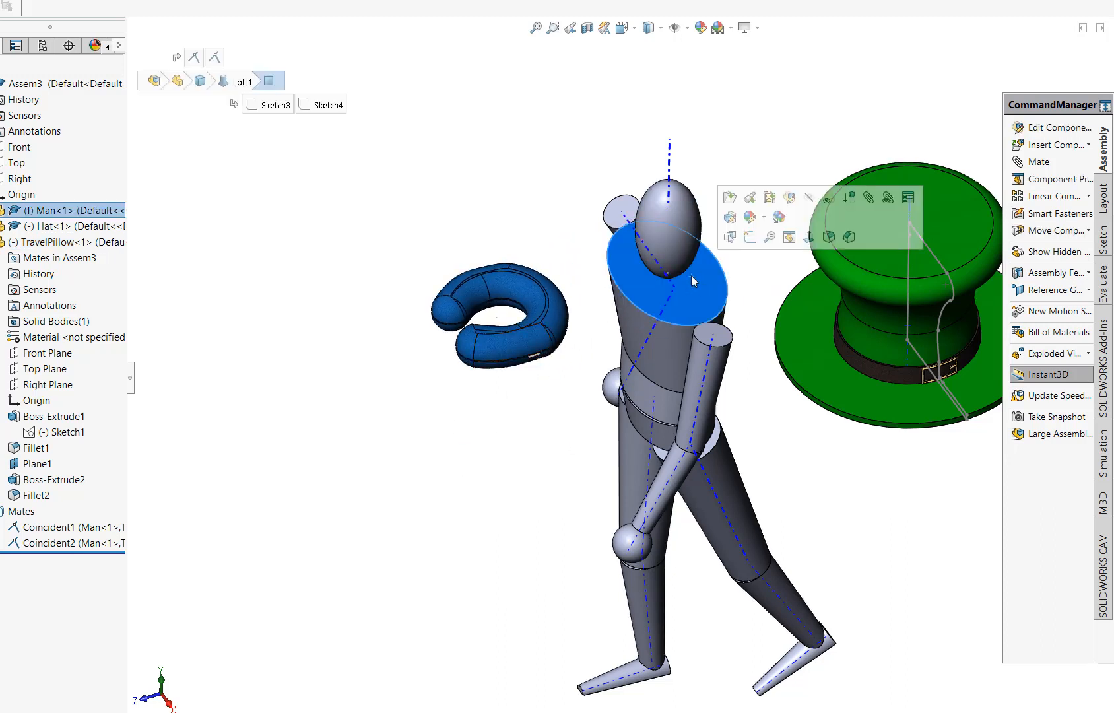
click(482, 169)
click(522, 290)
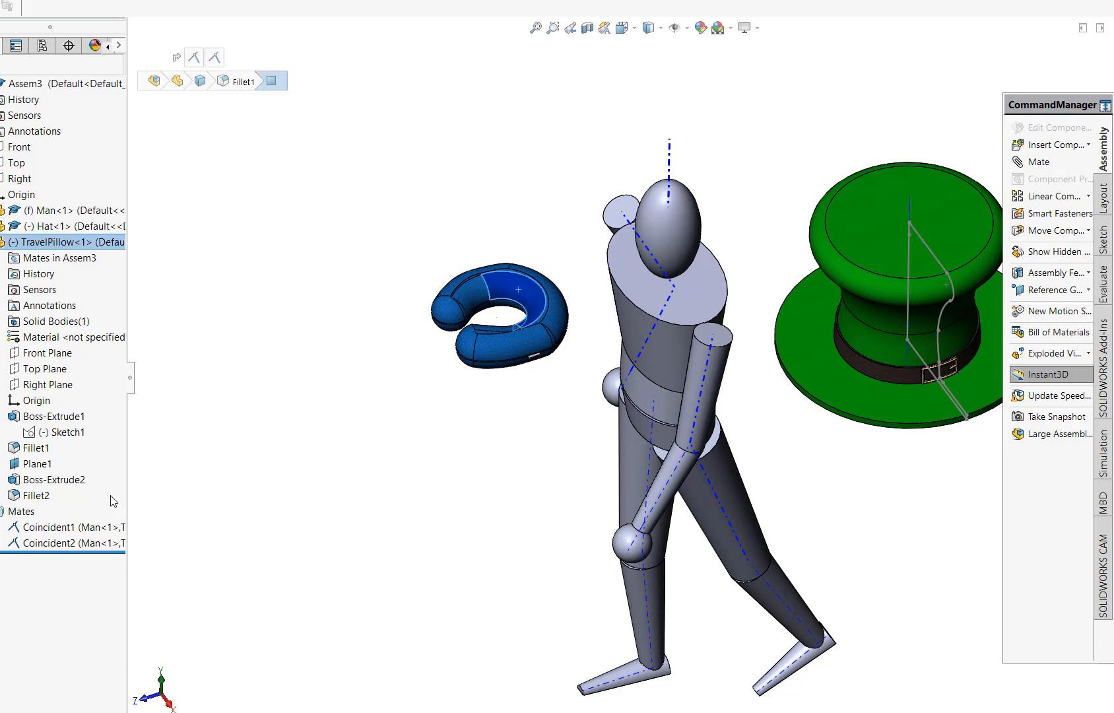
Step: Examine which planes and faces the Coincident1 and Coincident2 mates tie together while the pillow is away from the neck
click(51, 542)
click(50, 531)
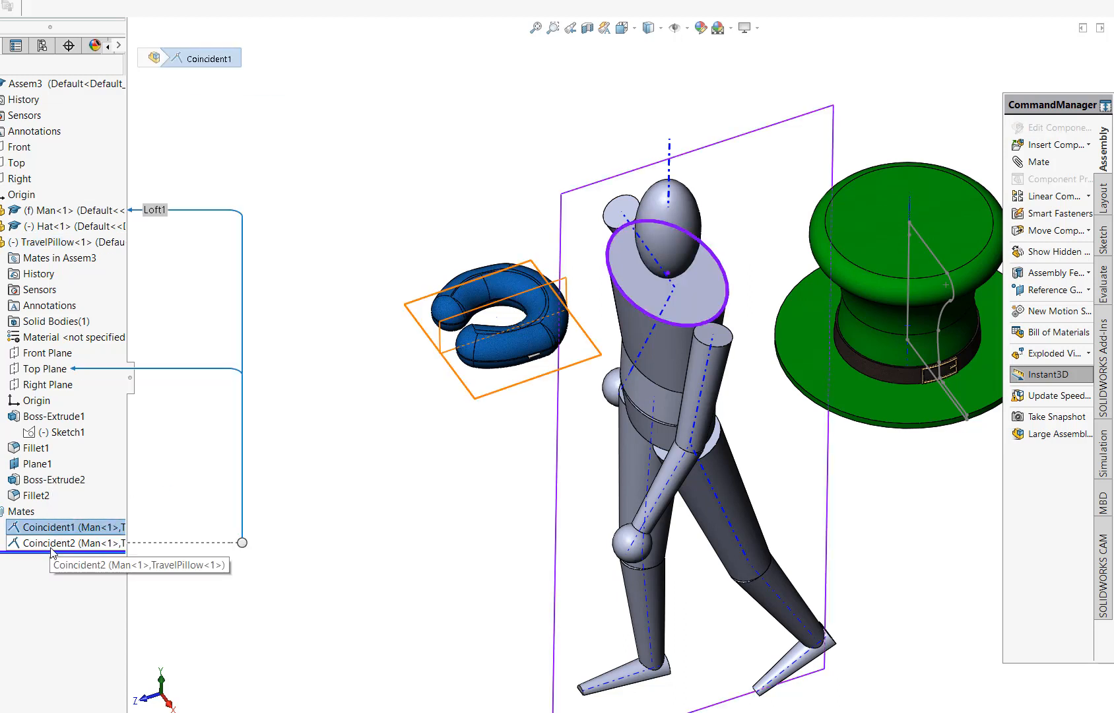
click(53, 542)
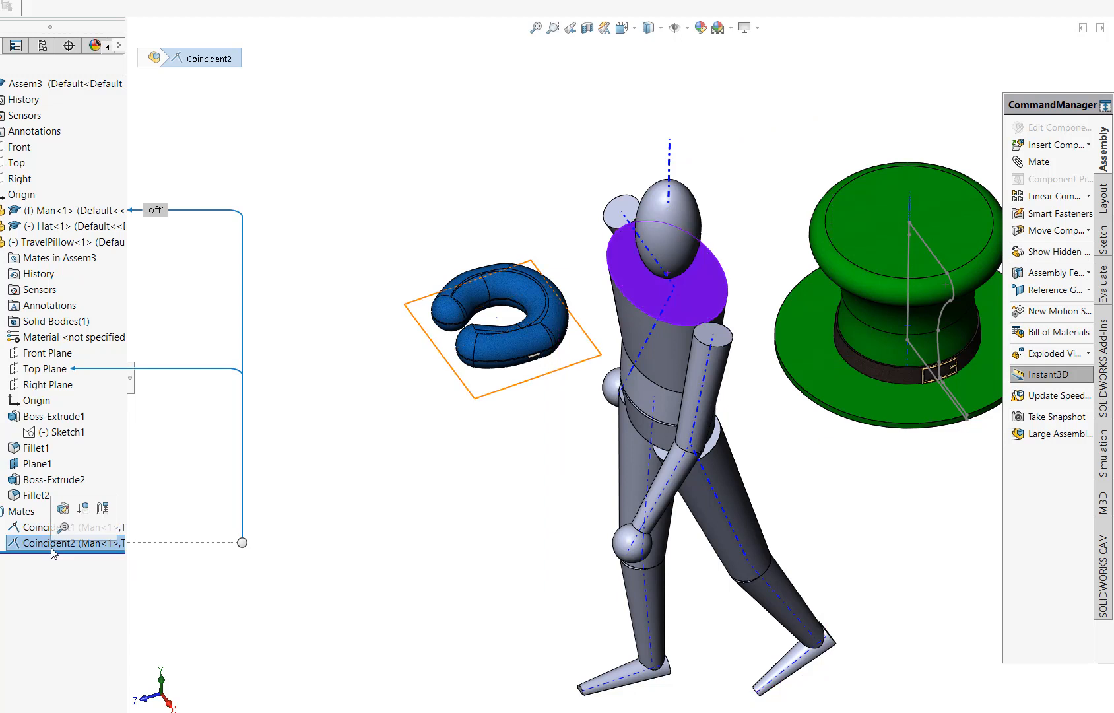
click(40, 528)
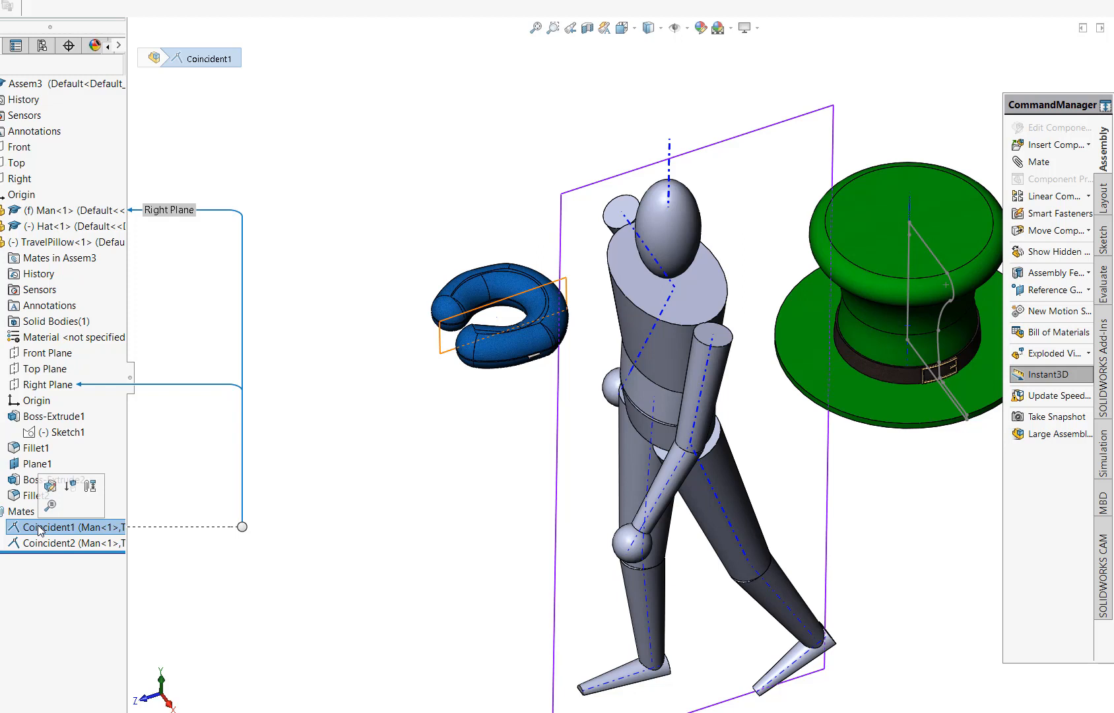
Step: Try a distance mate between the travel pillow's Front Plane and the man's head axis, and exit the Mate command
click(66, 355)
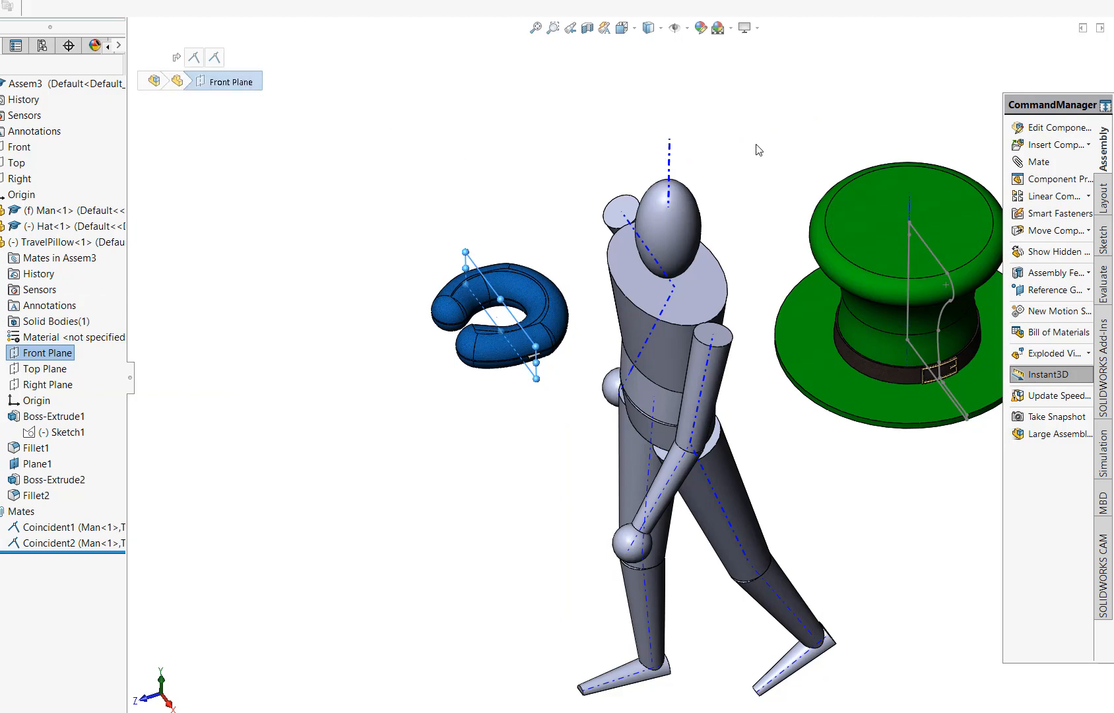
click(1016, 158)
click(670, 162)
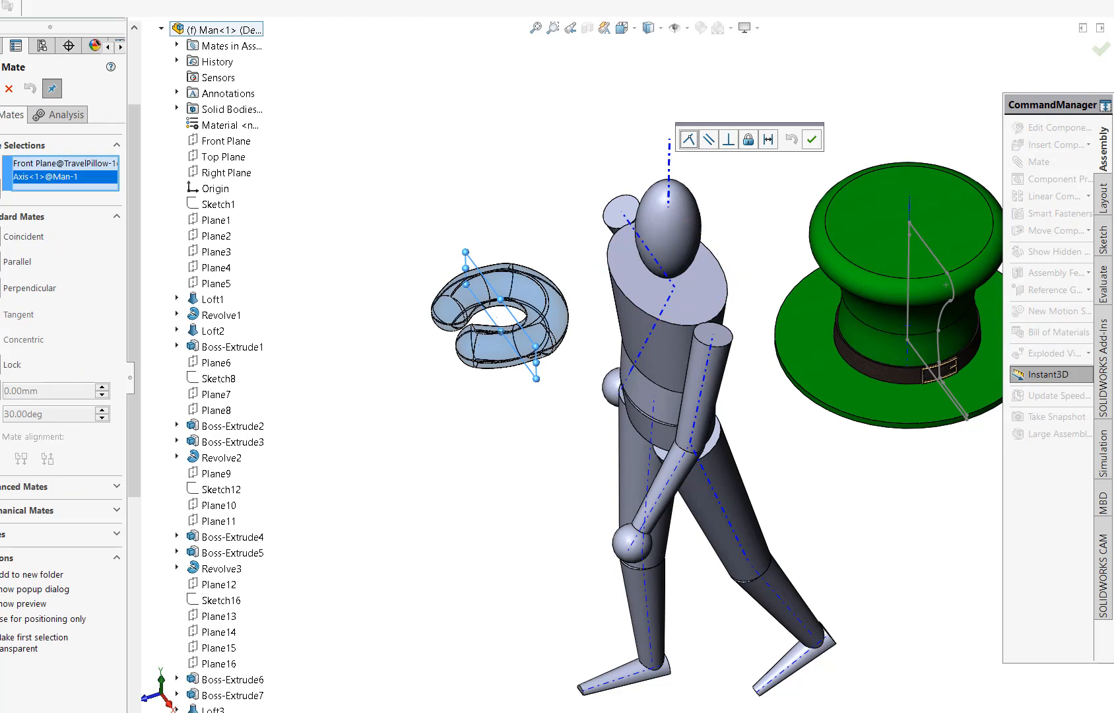
click(53, 392)
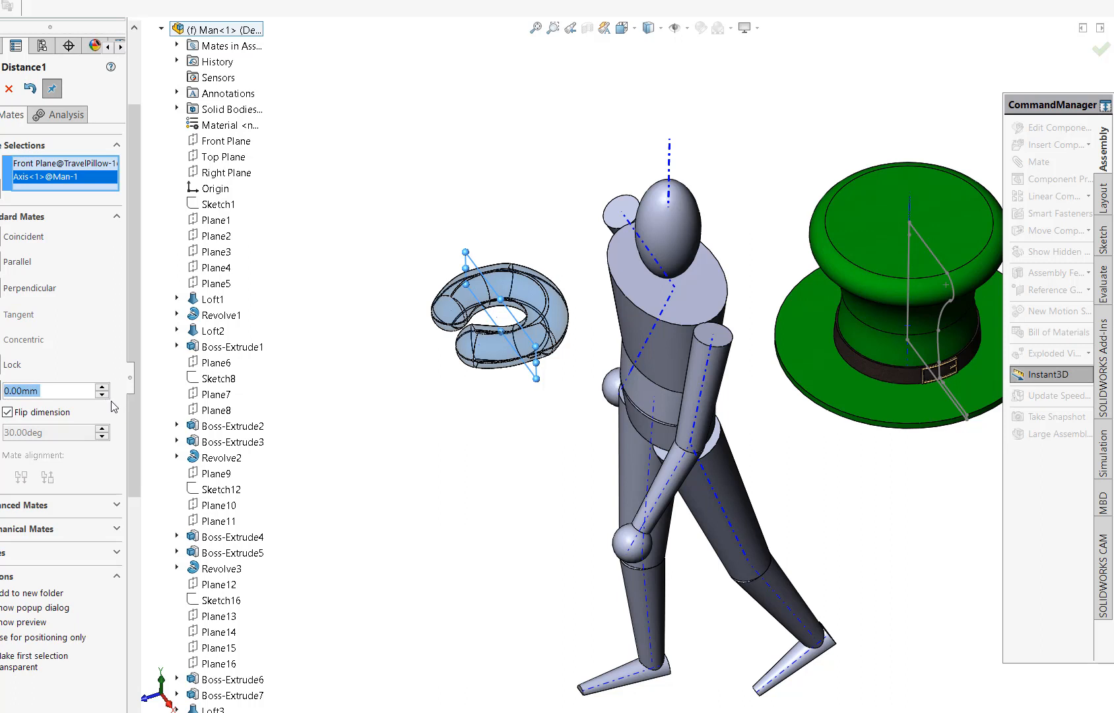
text(100)
key(Return)
click(10, 88)
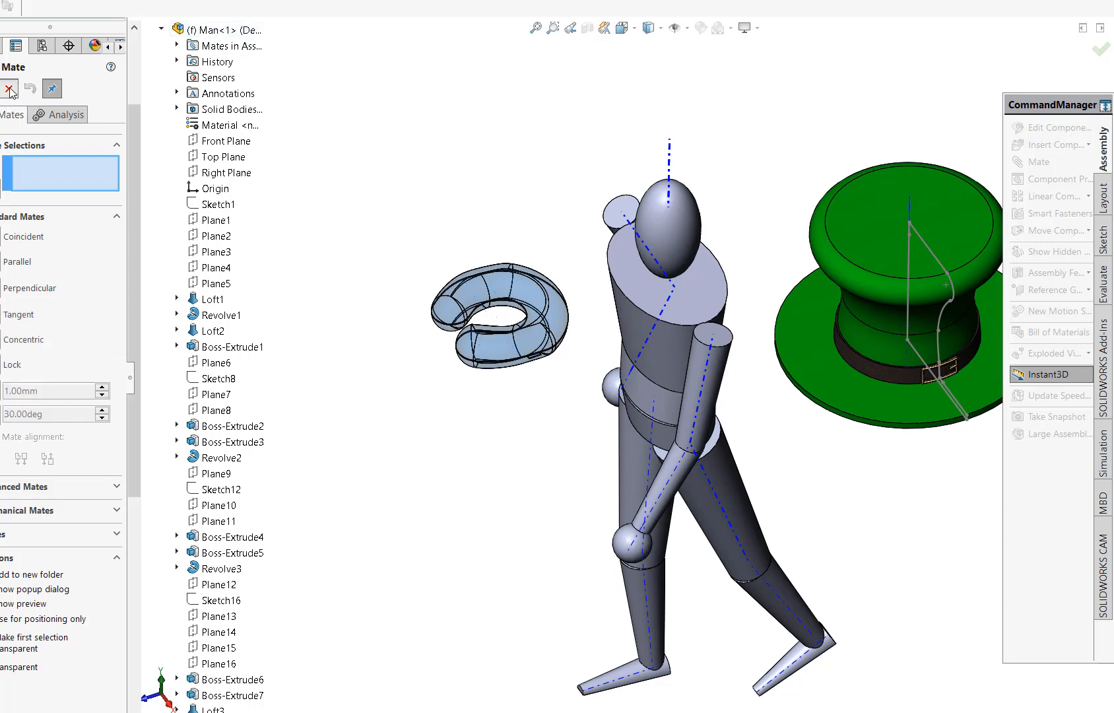
click(9, 88)
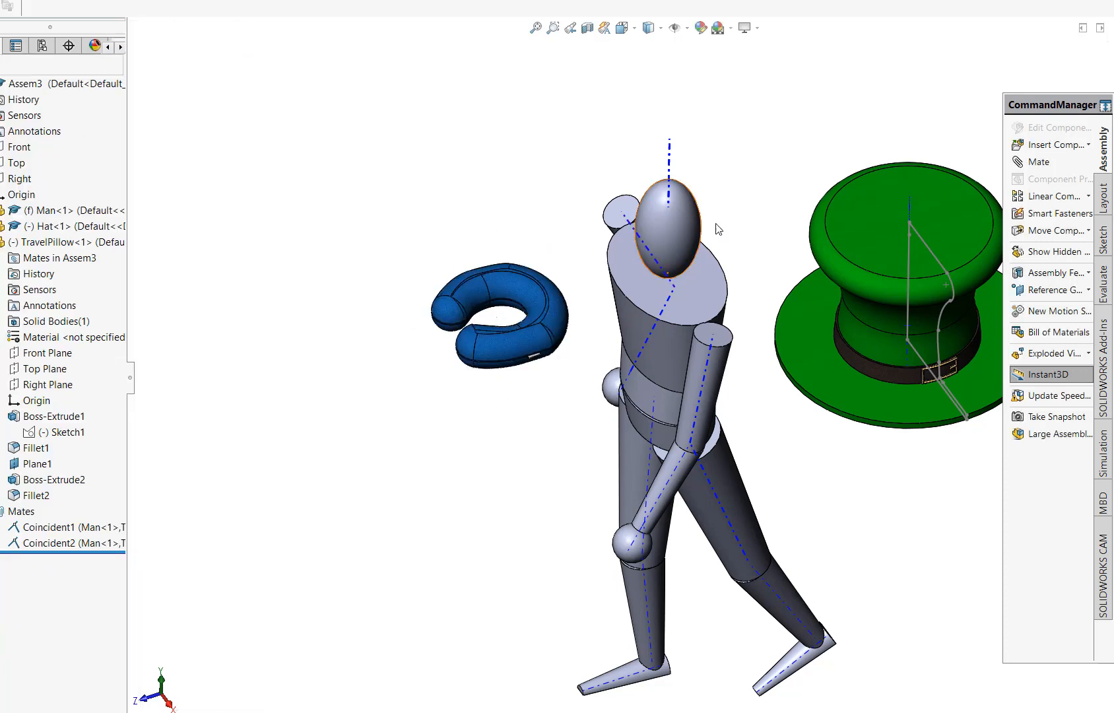
Step: Examine the man's head face and his Plane1, Plane2 and Plane3 as possible references near the neck
click(691, 224)
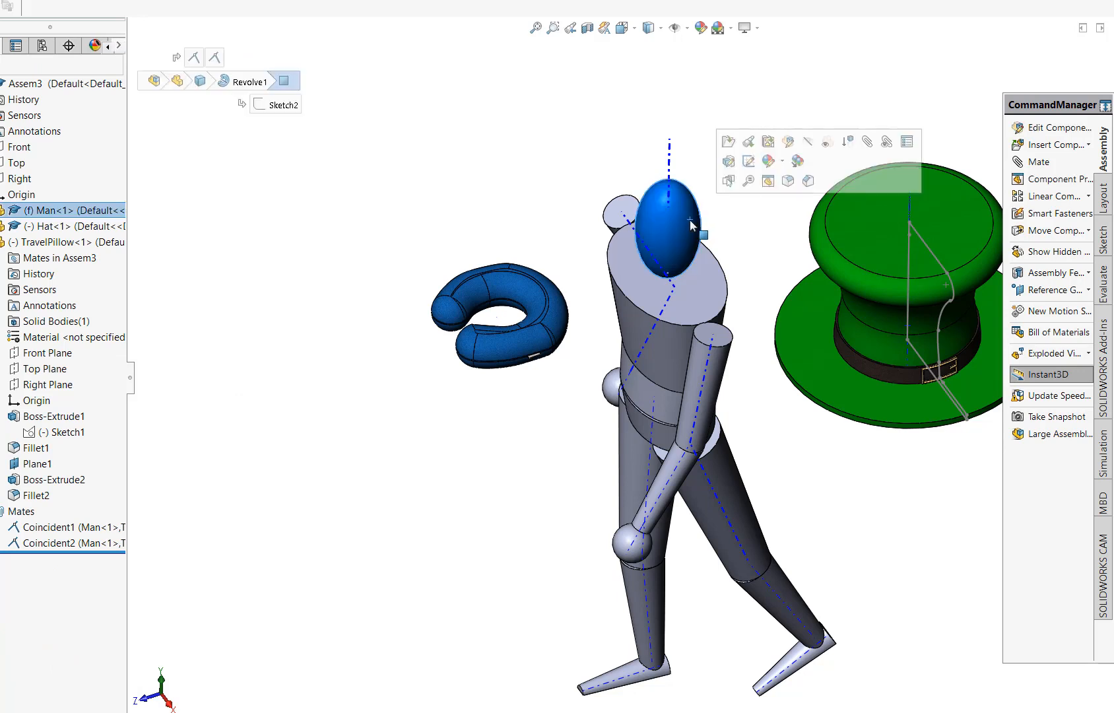
click(1, 210)
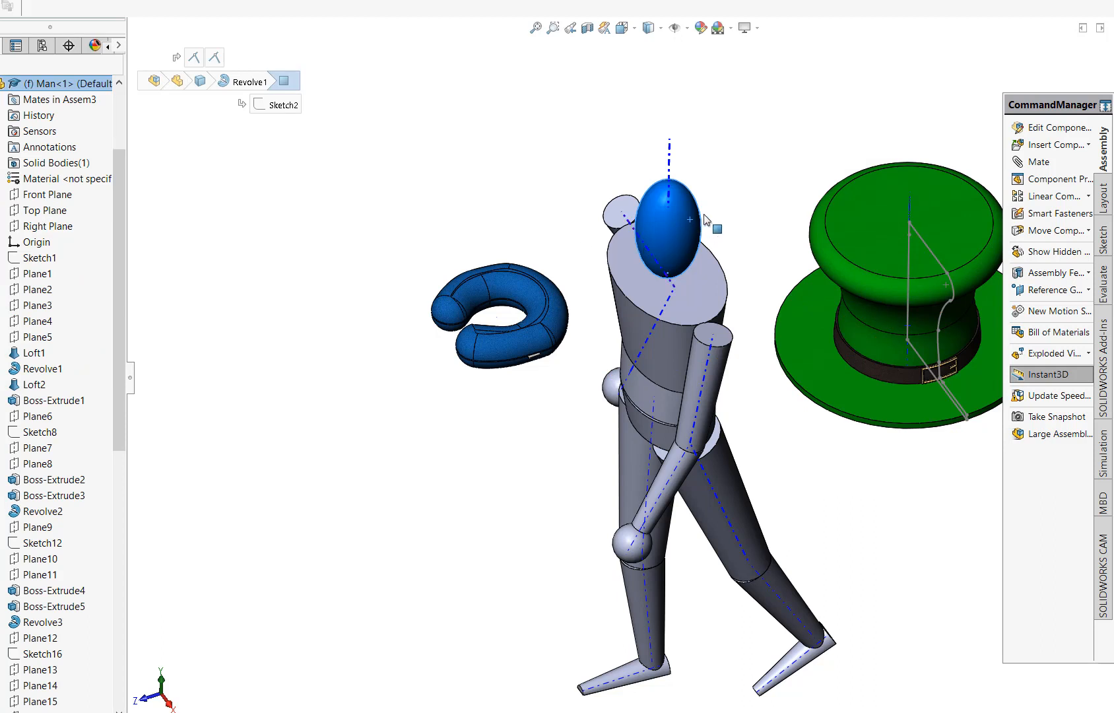
click(739, 170)
click(686, 220)
click(33, 276)
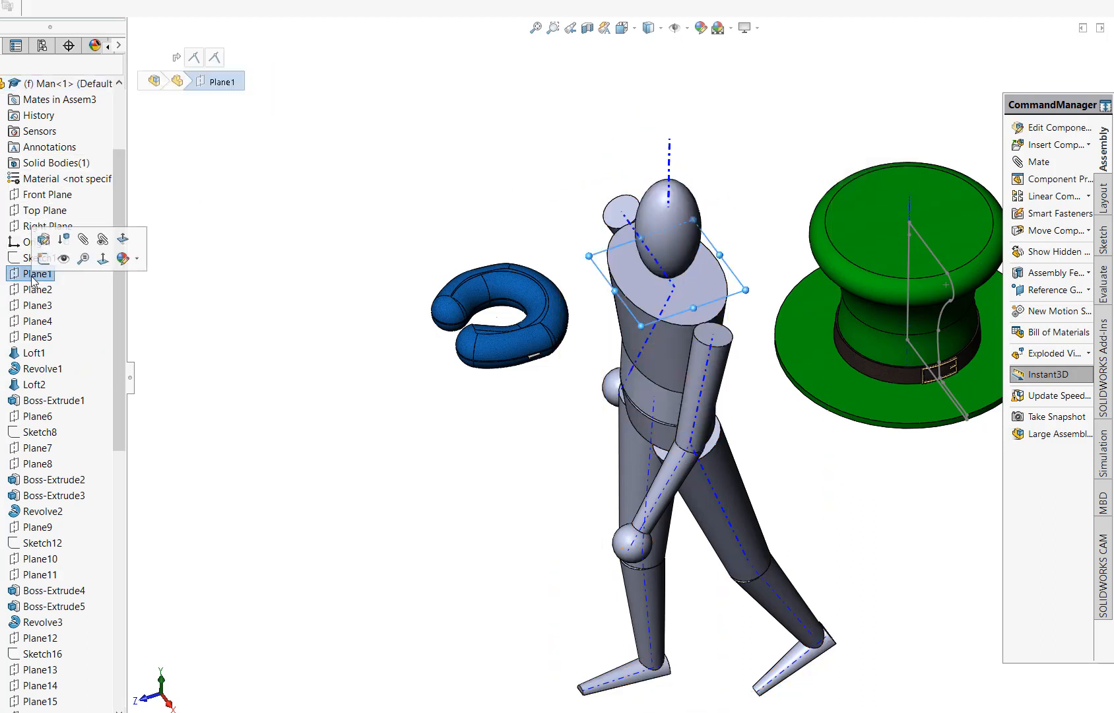
click(34, 292)
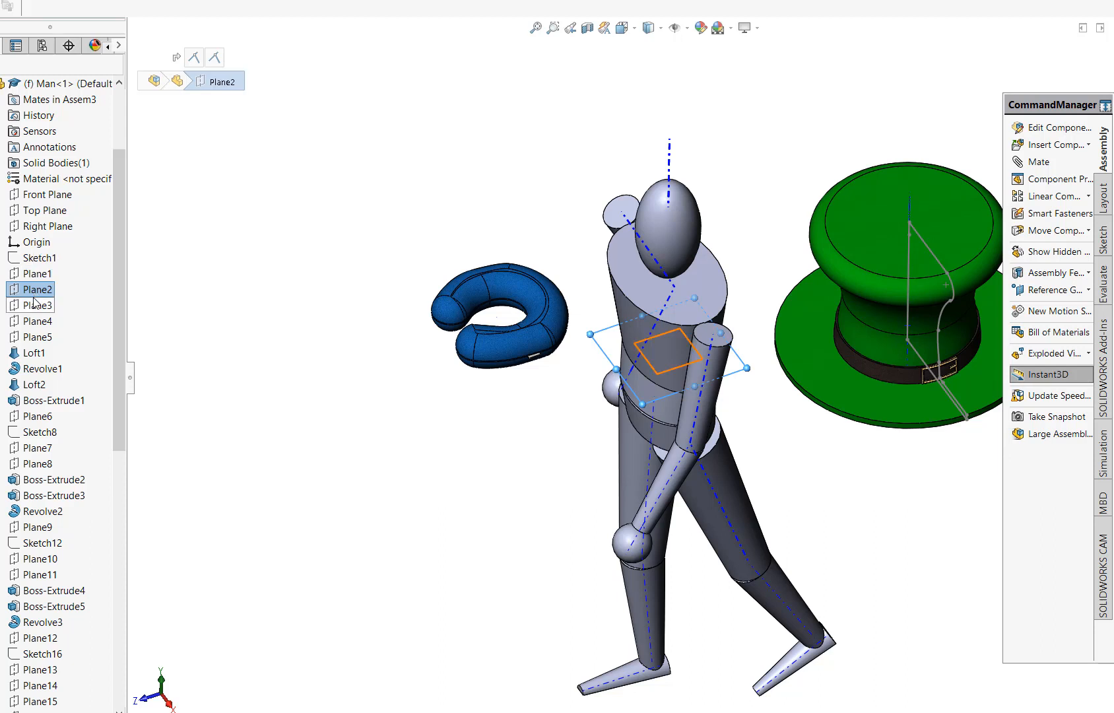
click(37, 305)
click(807, 126)
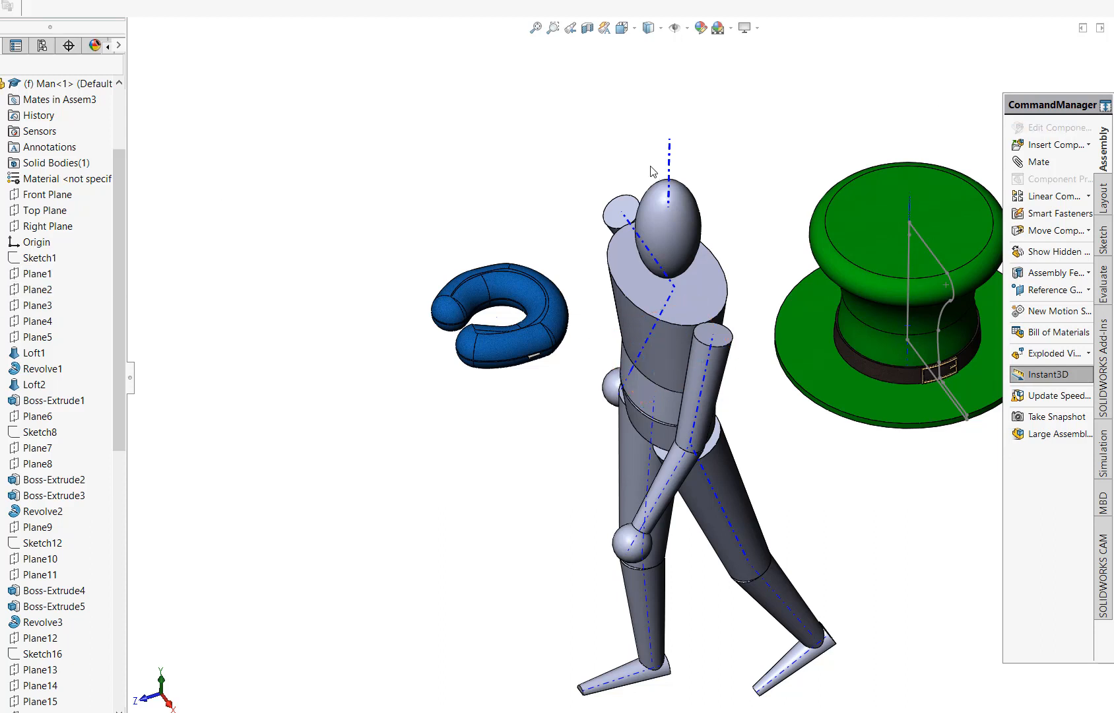
Step: Create an assembly reference plane coincident with the man's head axis and perpendicular to the torso's top face
click(670, 173)
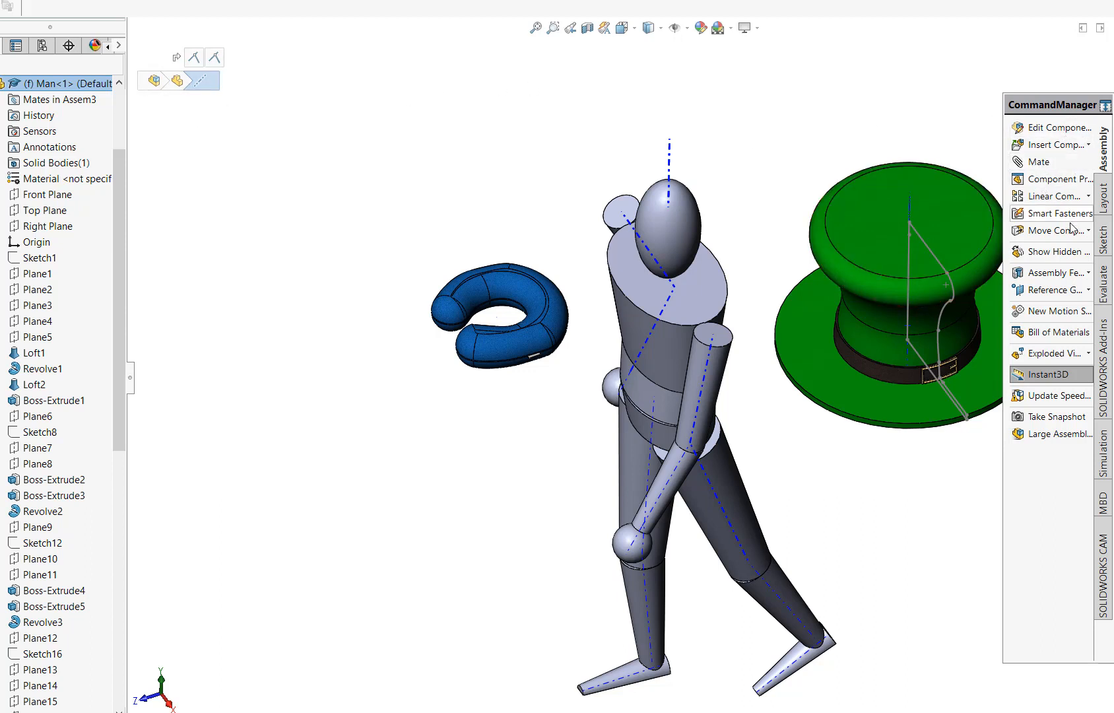
click(1053, 290)
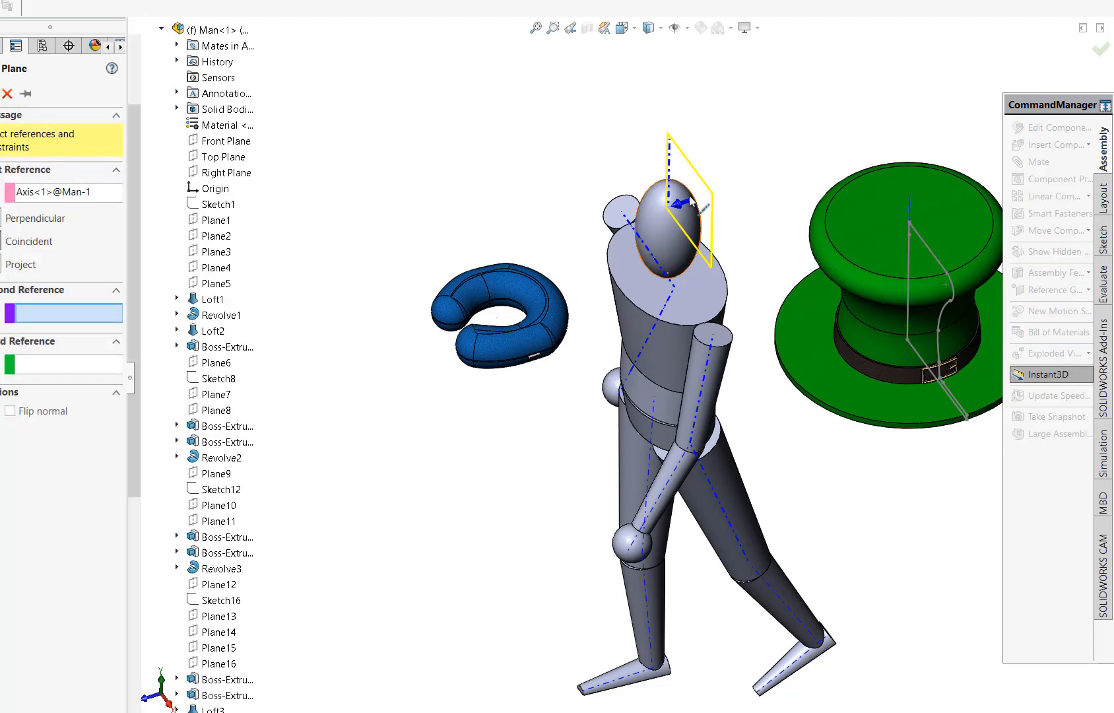
click(1100, 53)
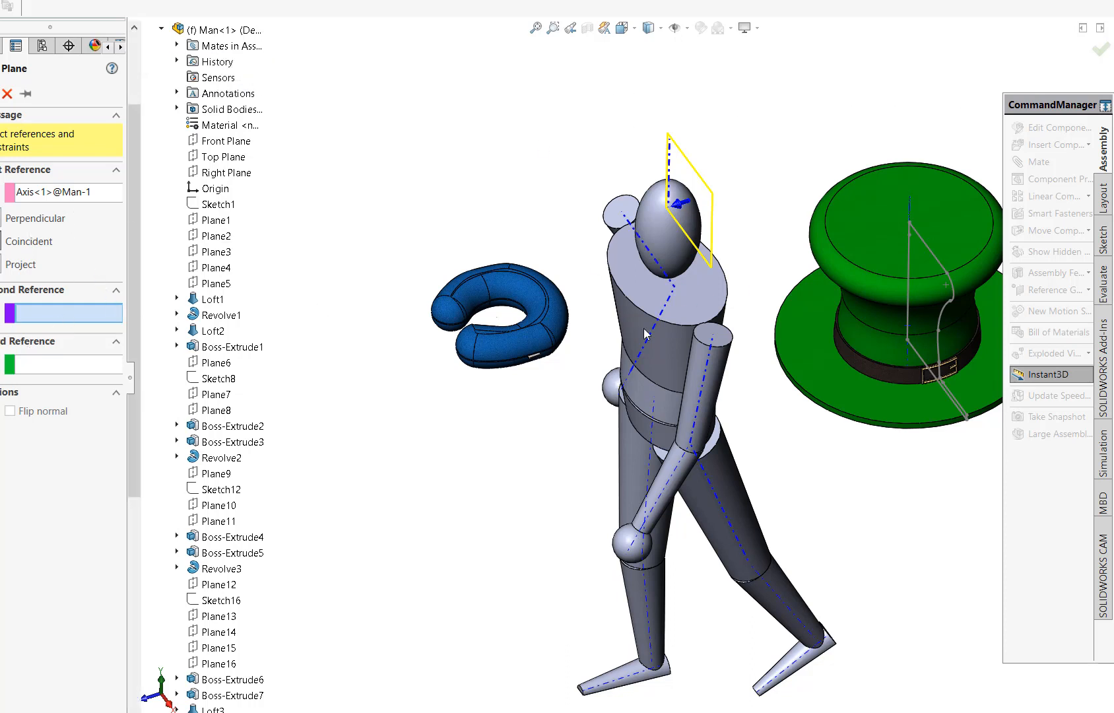
click(704, 298)
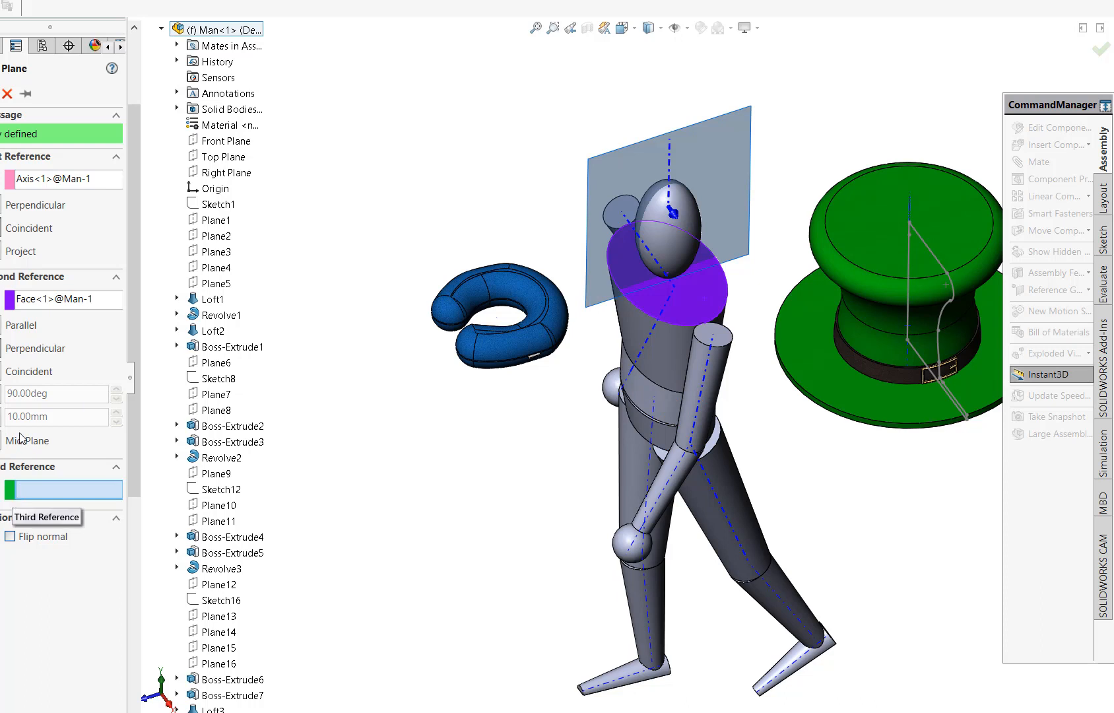
click(1, 332)
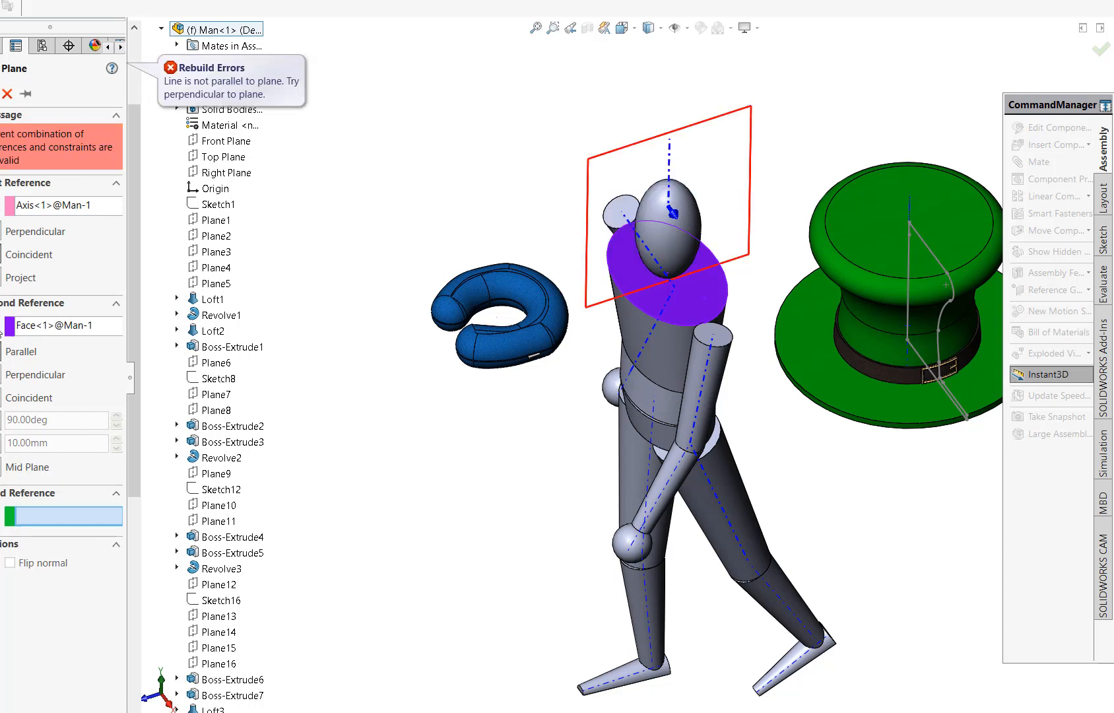
click(2, 374)
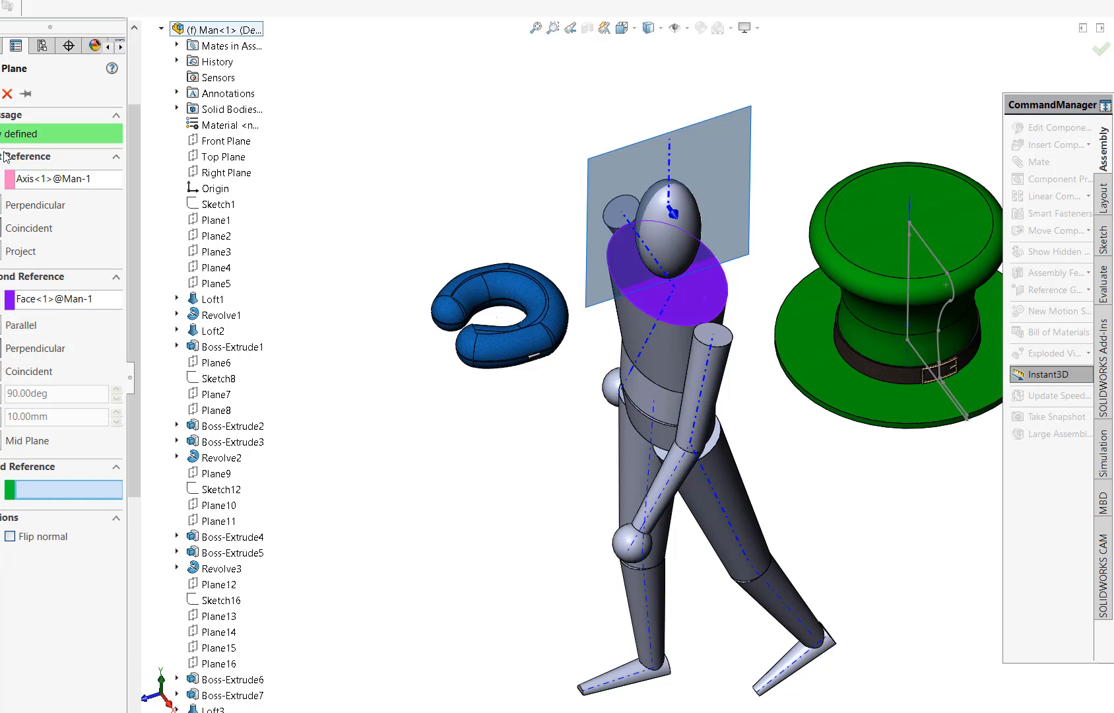
click(2, 93)
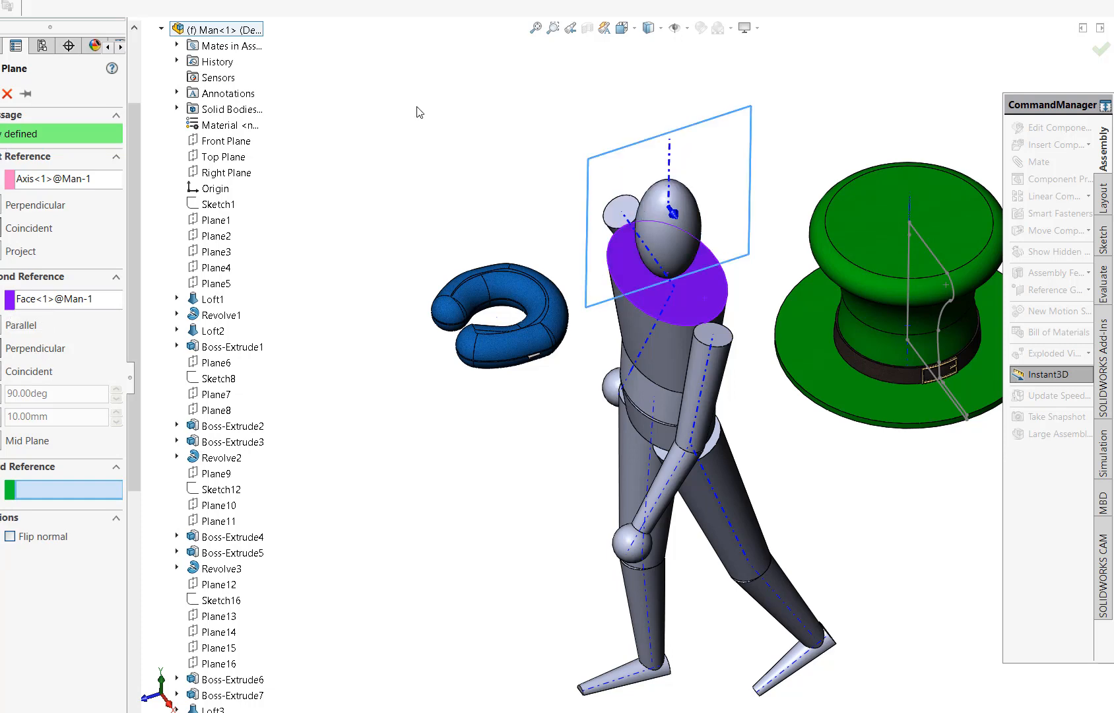
click(467, 112)
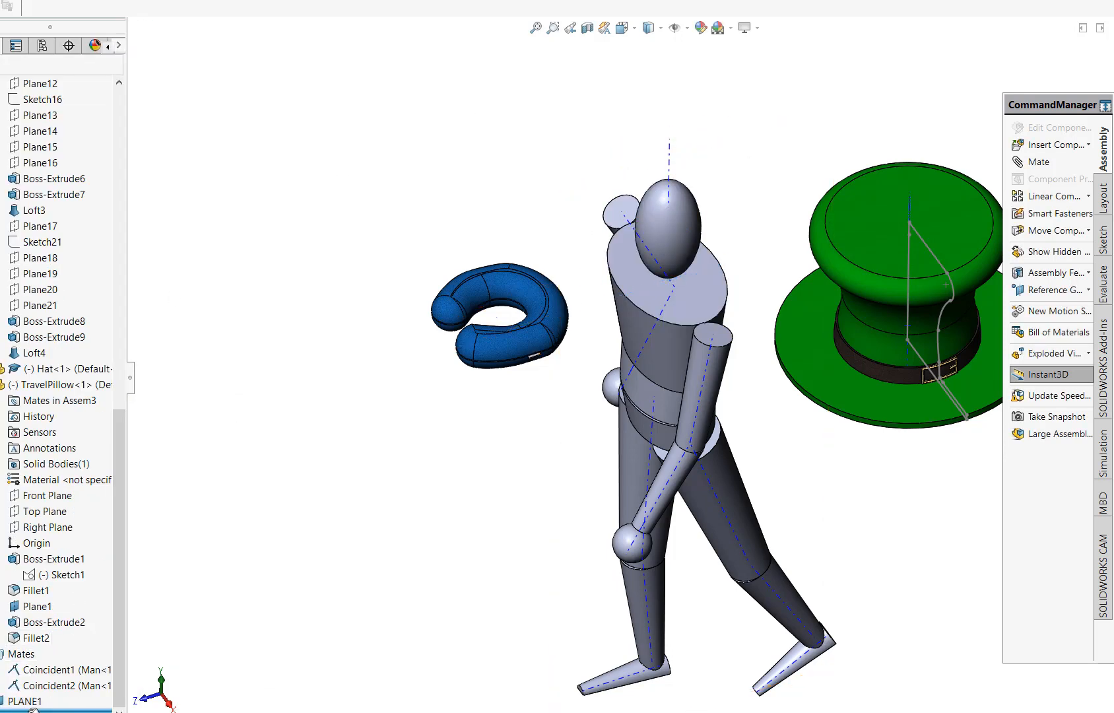
Step: Try parallel and perpendicular mates between PLANE1 and the travel pillow's Front Plane, and exit the Mate command
click(33, 702)
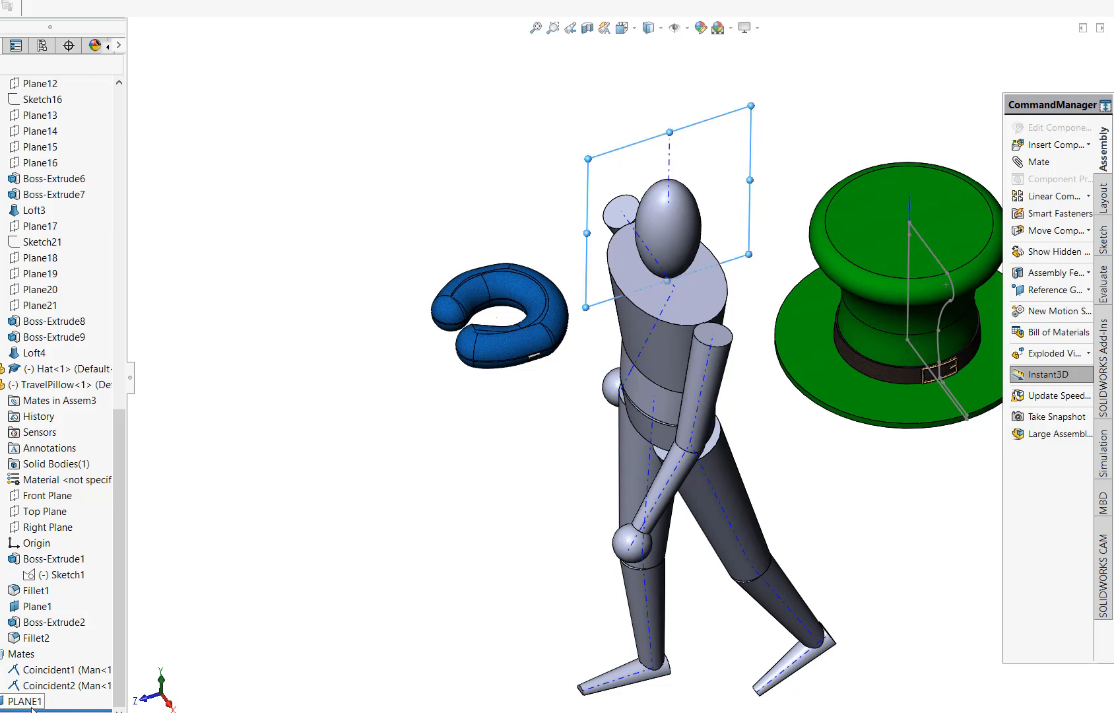
click(1038, 162)
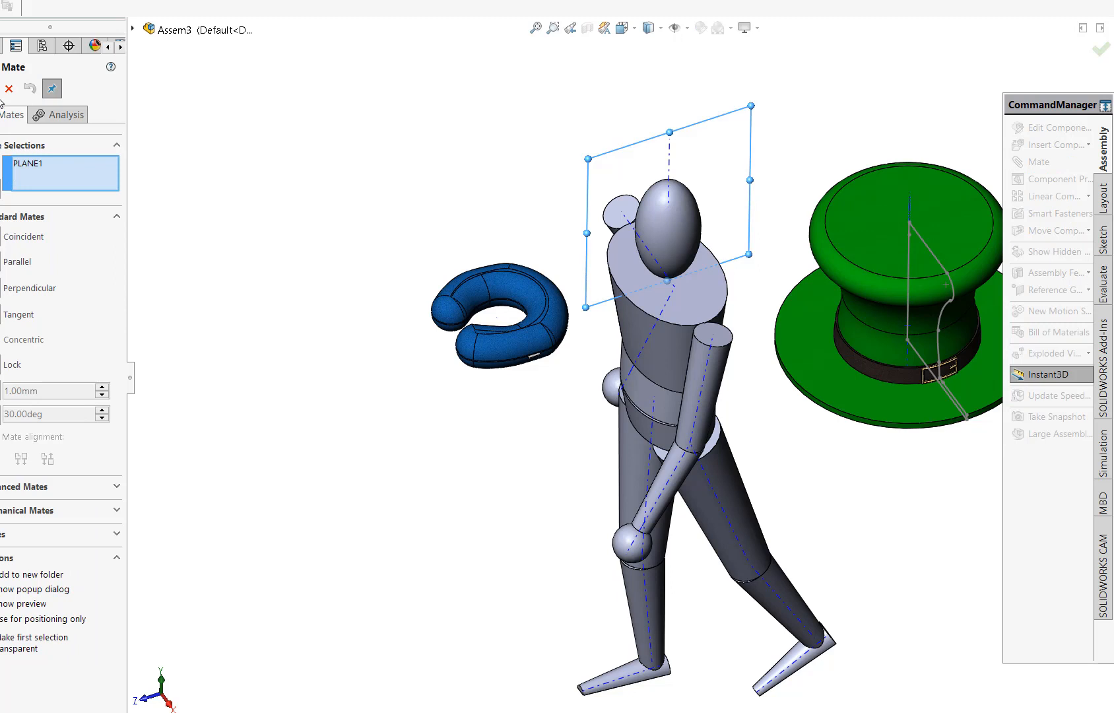
click(31, 184)
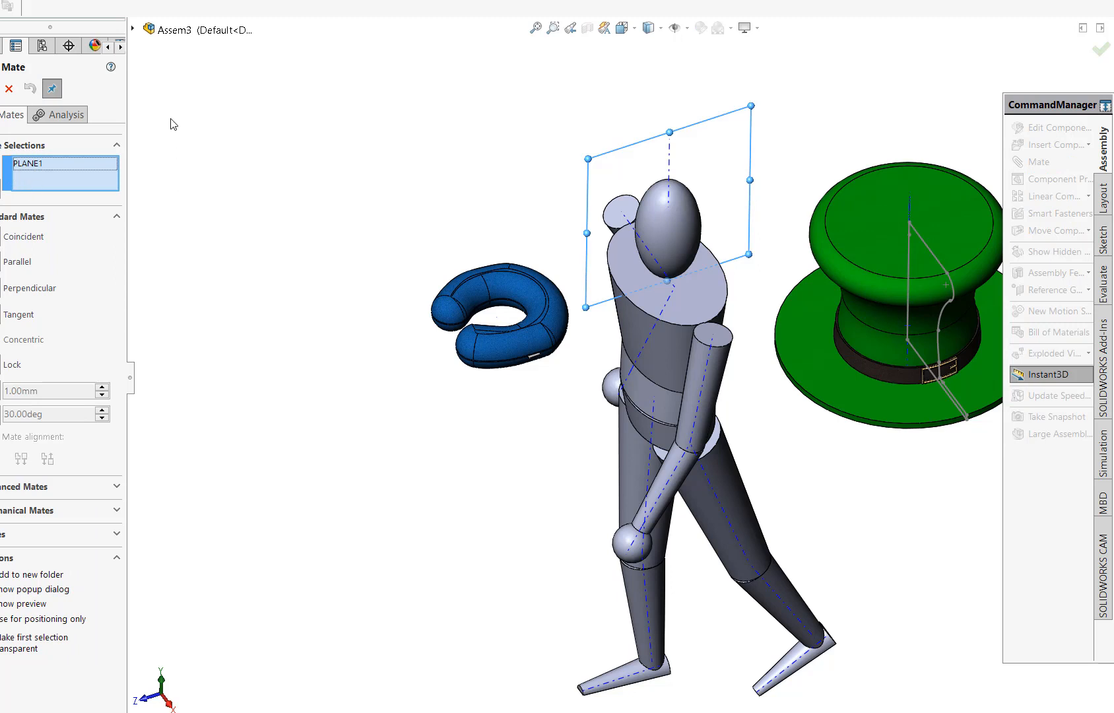
click(134, 31)
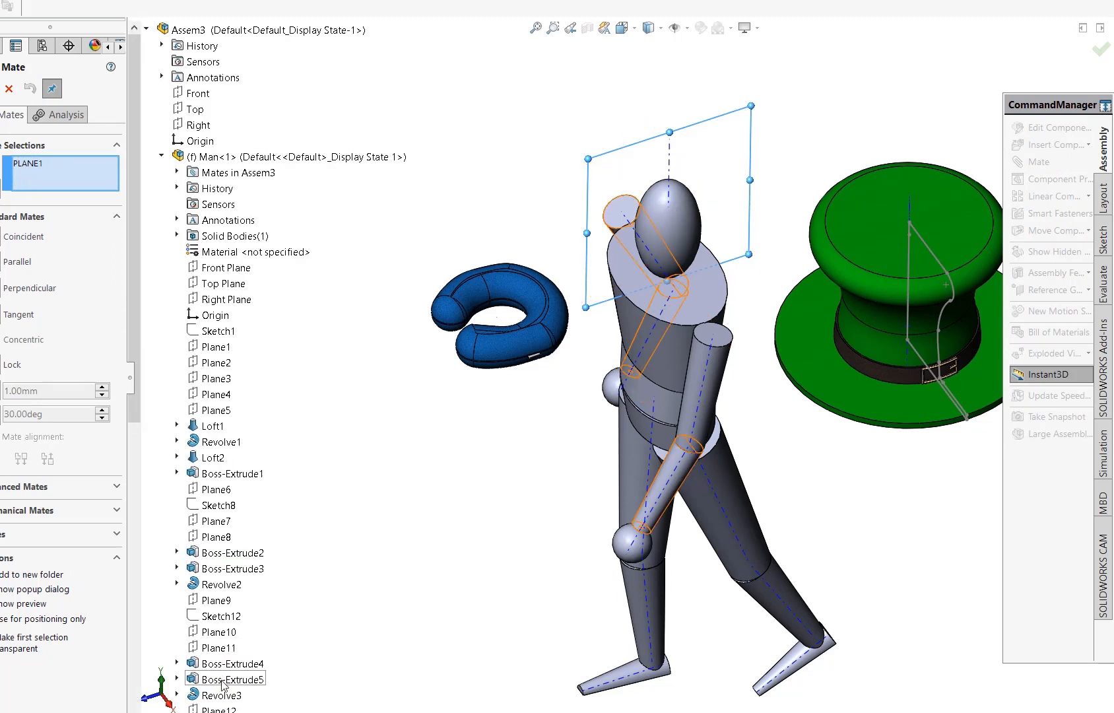
click(162, 157)
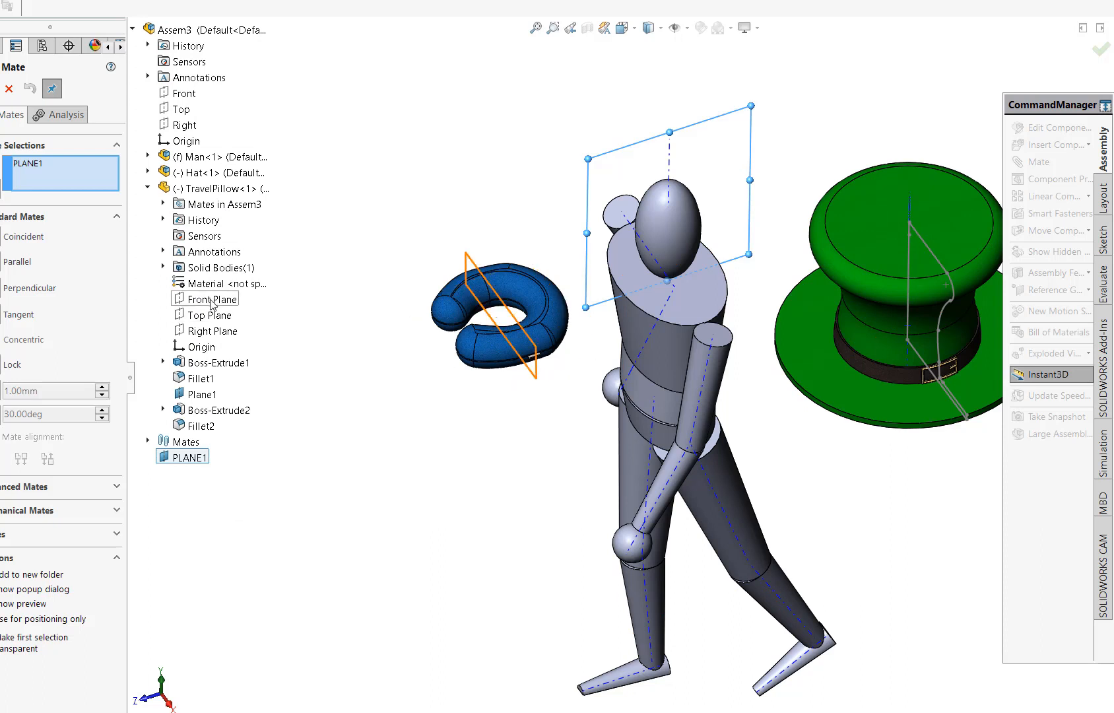
click(211, 302)
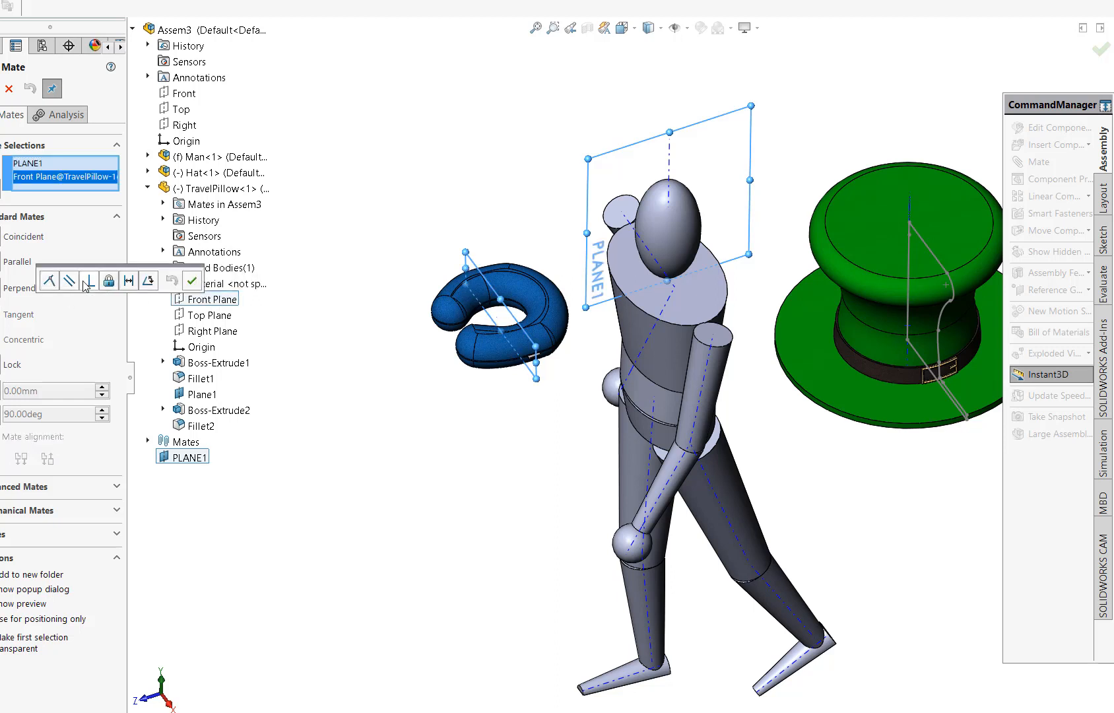
click(70, 282)
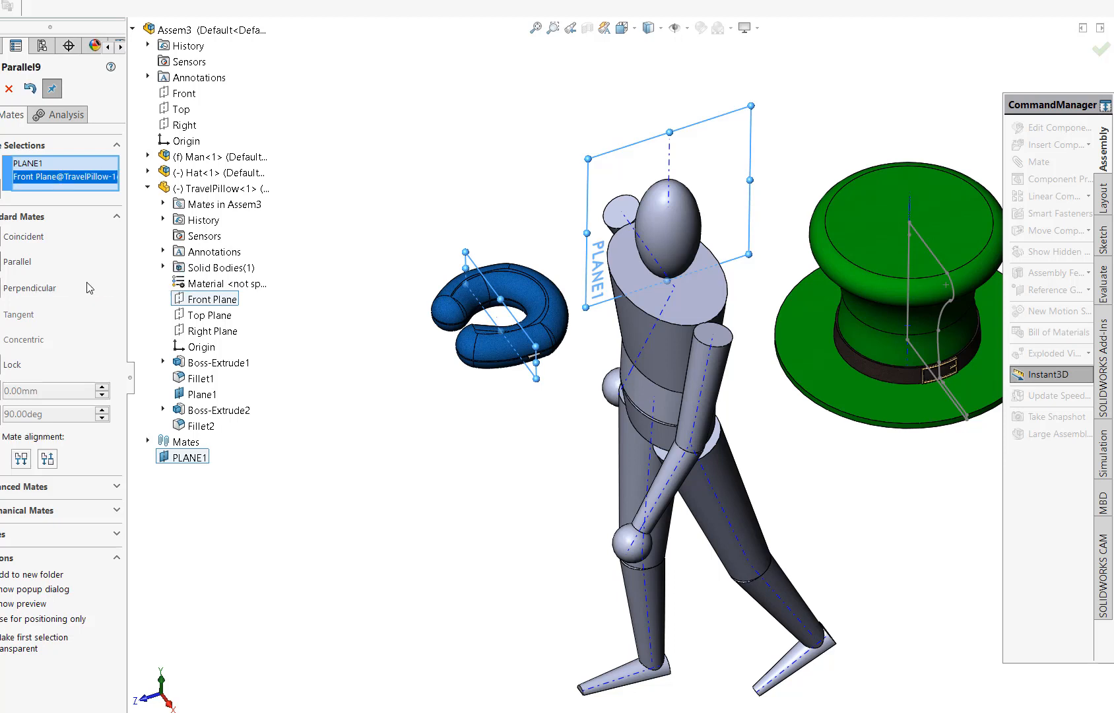
click(3, 287)
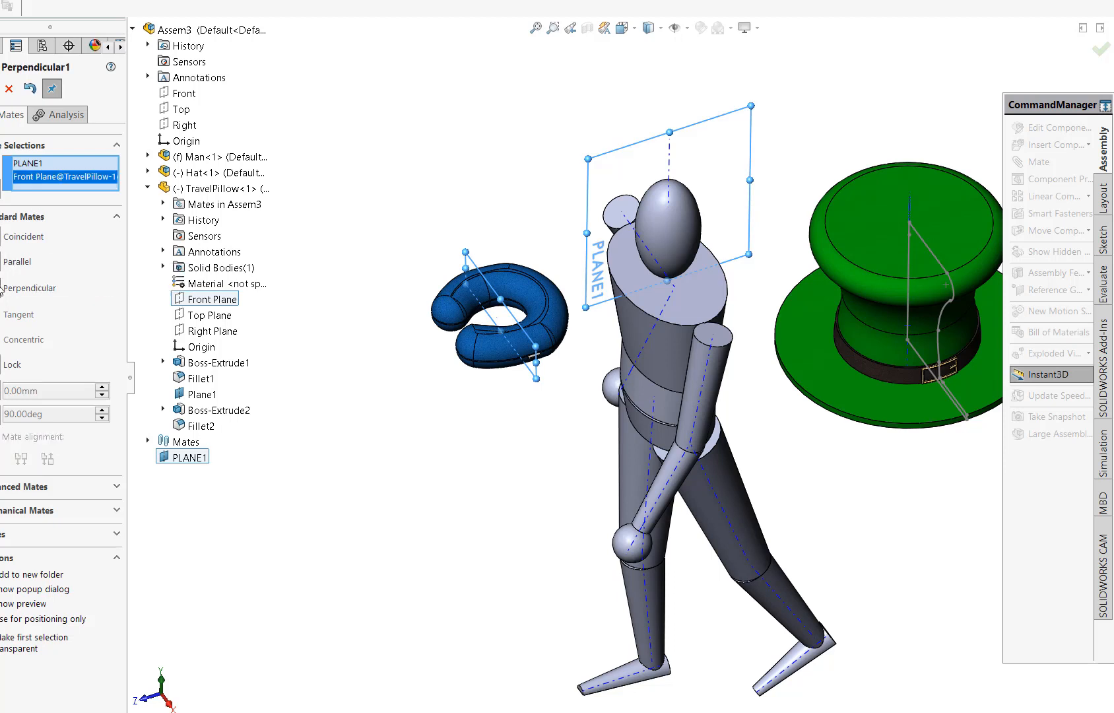
click(9, 89)
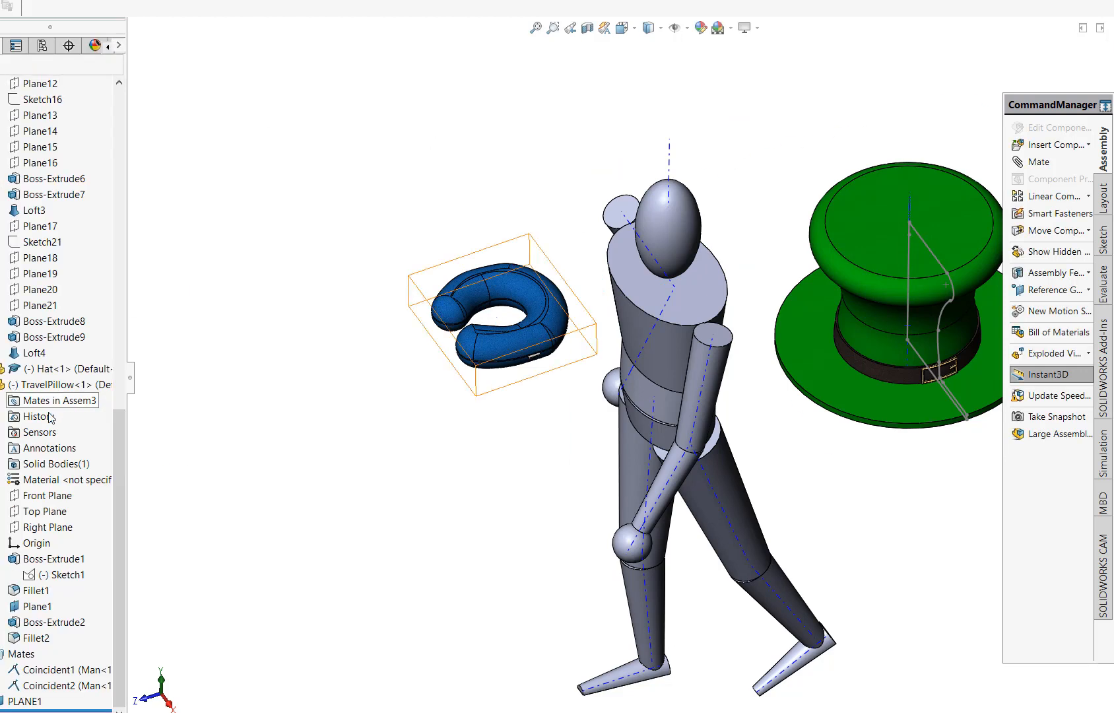
Step: Open PLANE1's definition for editing and try flipping its normal and making it perpendicular to the head axis
click(24, 701)
right_click(35, 700)
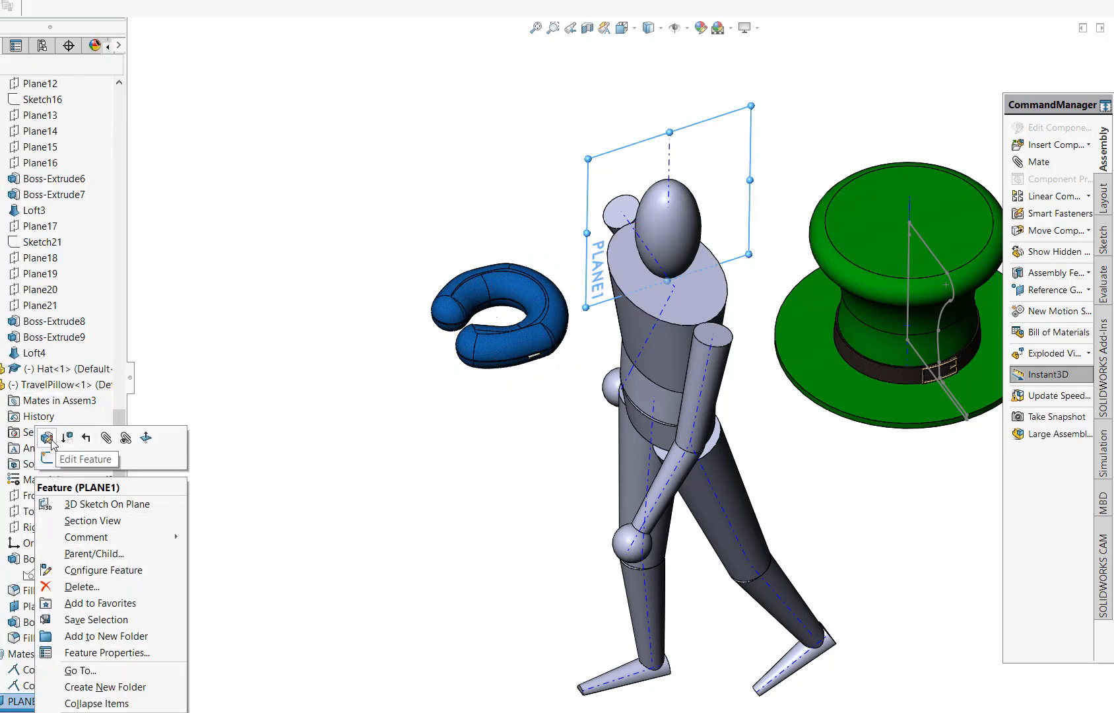
click(88, 457)
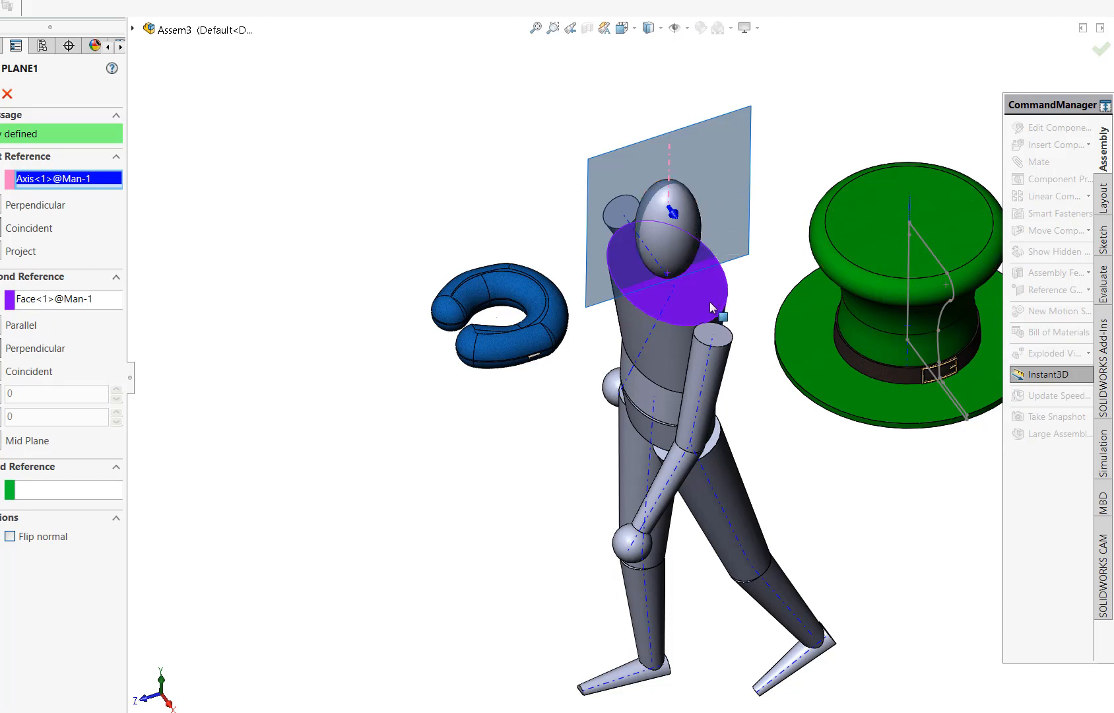
click(60, 493)
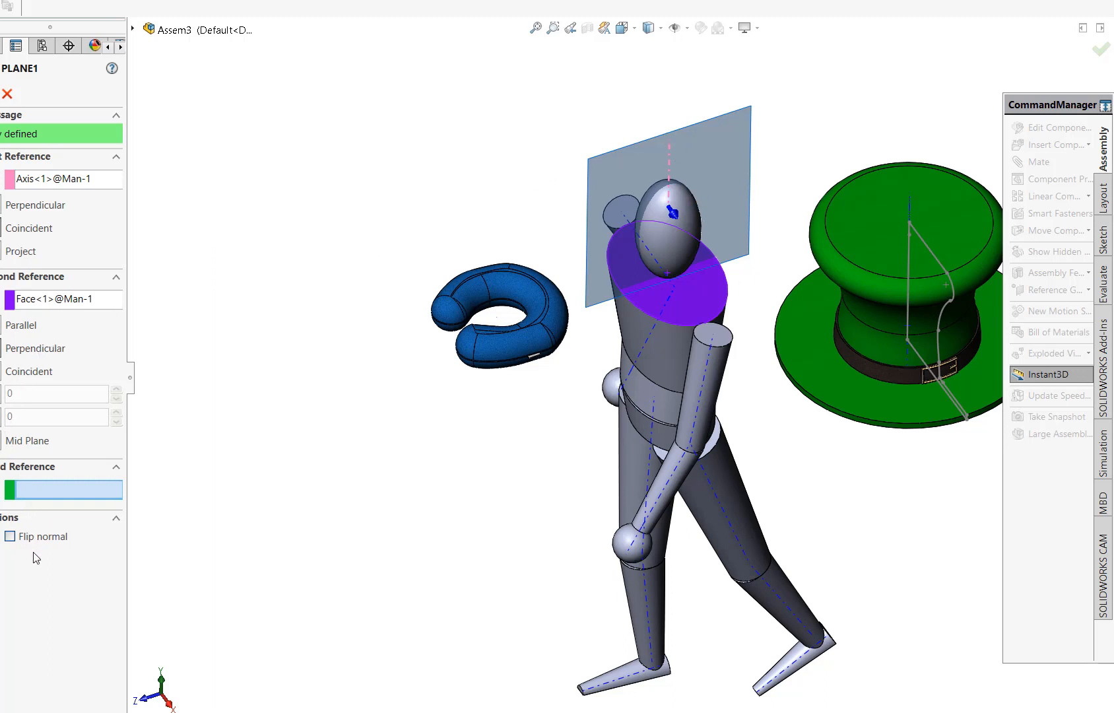
click(10, 536)
click(10, 536)
click(1, 205)
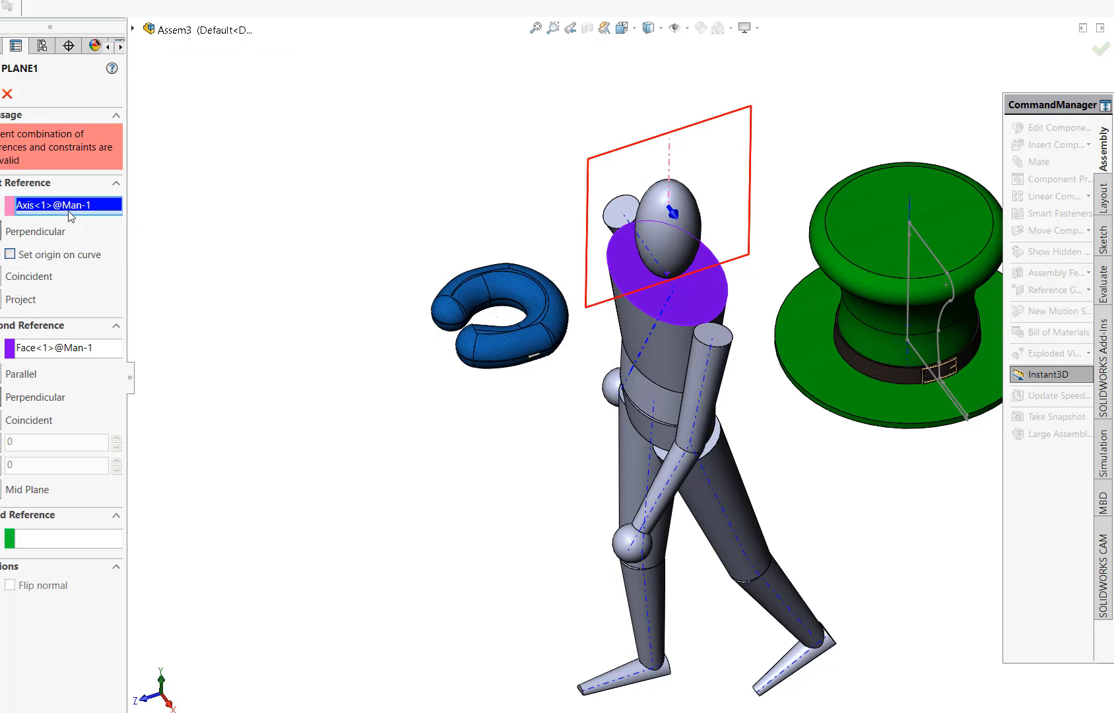
Step: Clear PLANE1's references and reselect the torso's top face as first reference and the head axis as second
key(Delete)
click(59, 243)
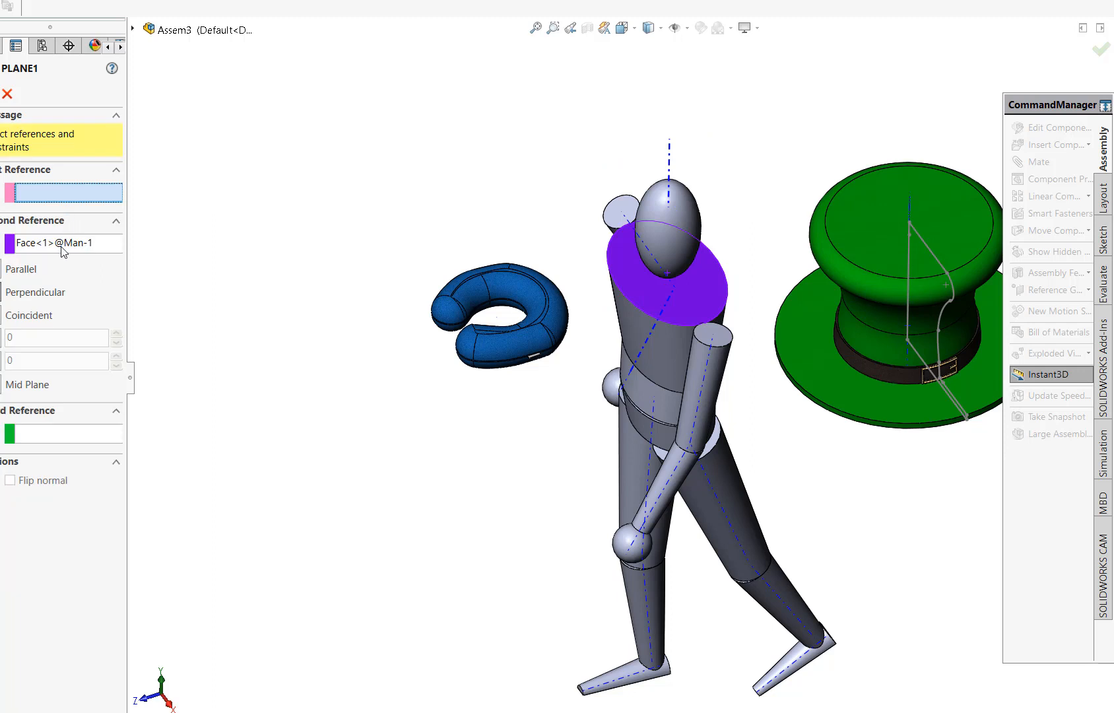
key(Delete)
click(699, 290)
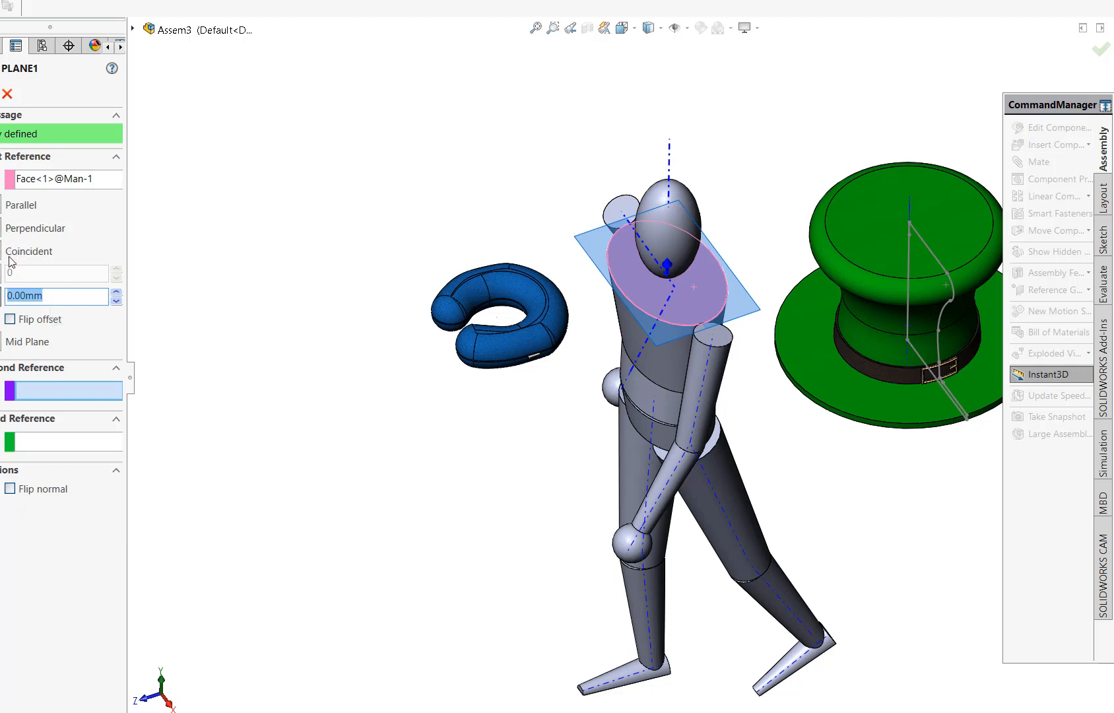
click(669, 166)
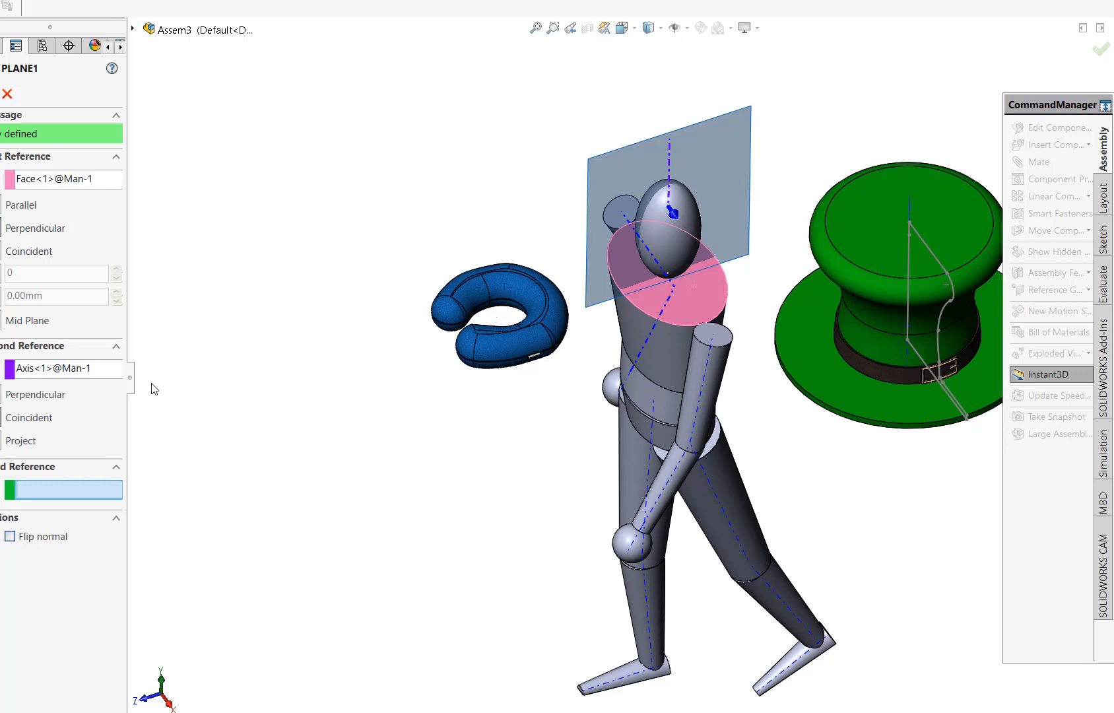
Step: Try constraining PLANE1 perpendicular to the head axis, and parallel or coincident to the torso's top face
click(43, 396)
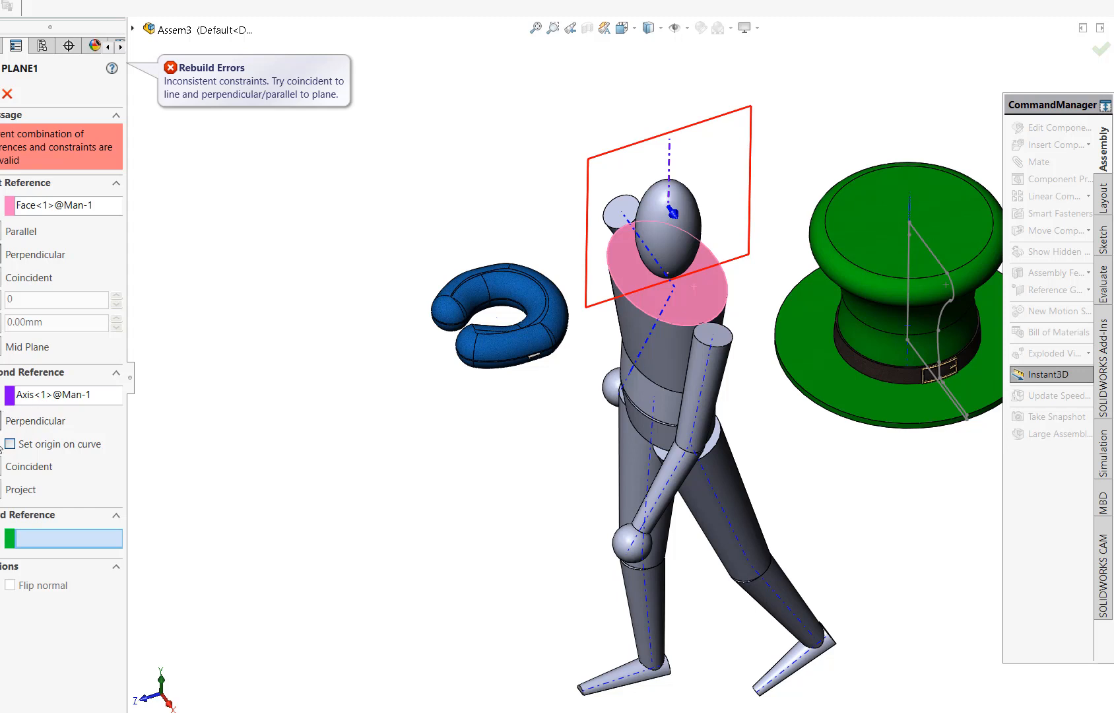
click(2, 466)
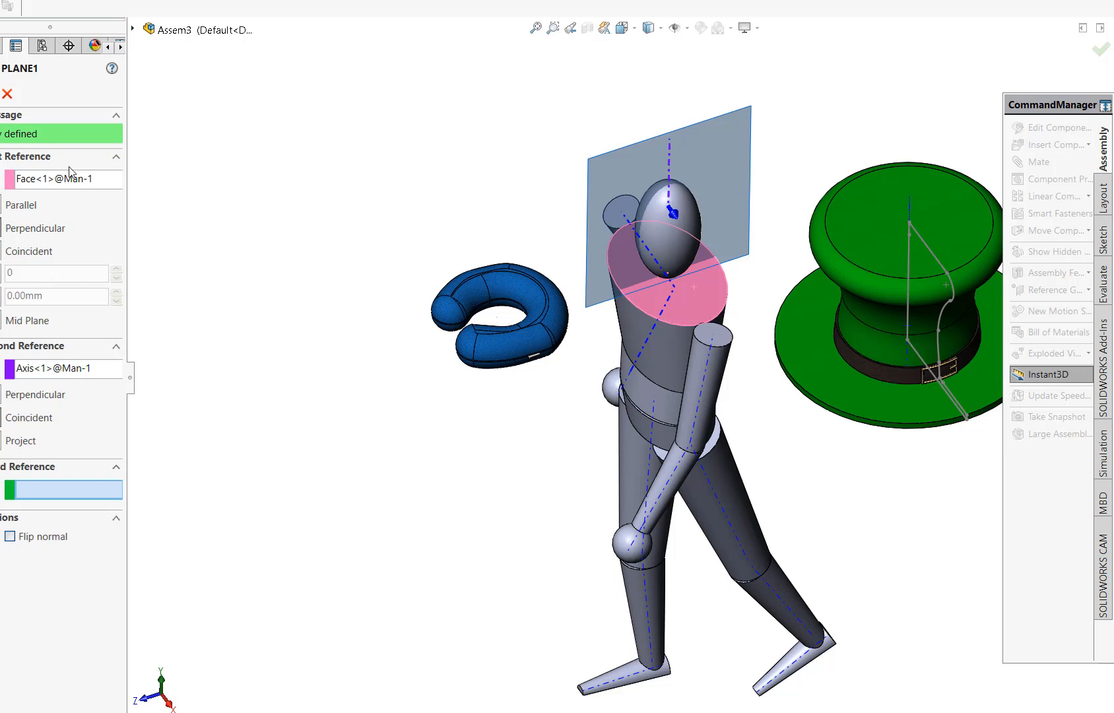
click(67, 187)
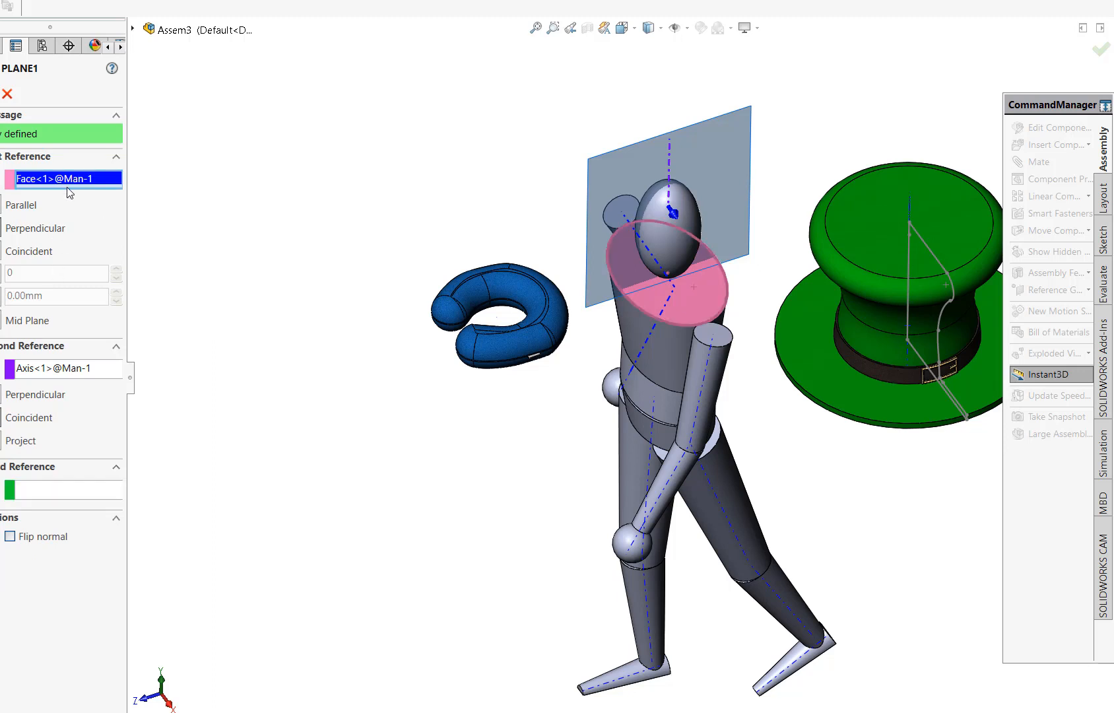
click(18, 212)
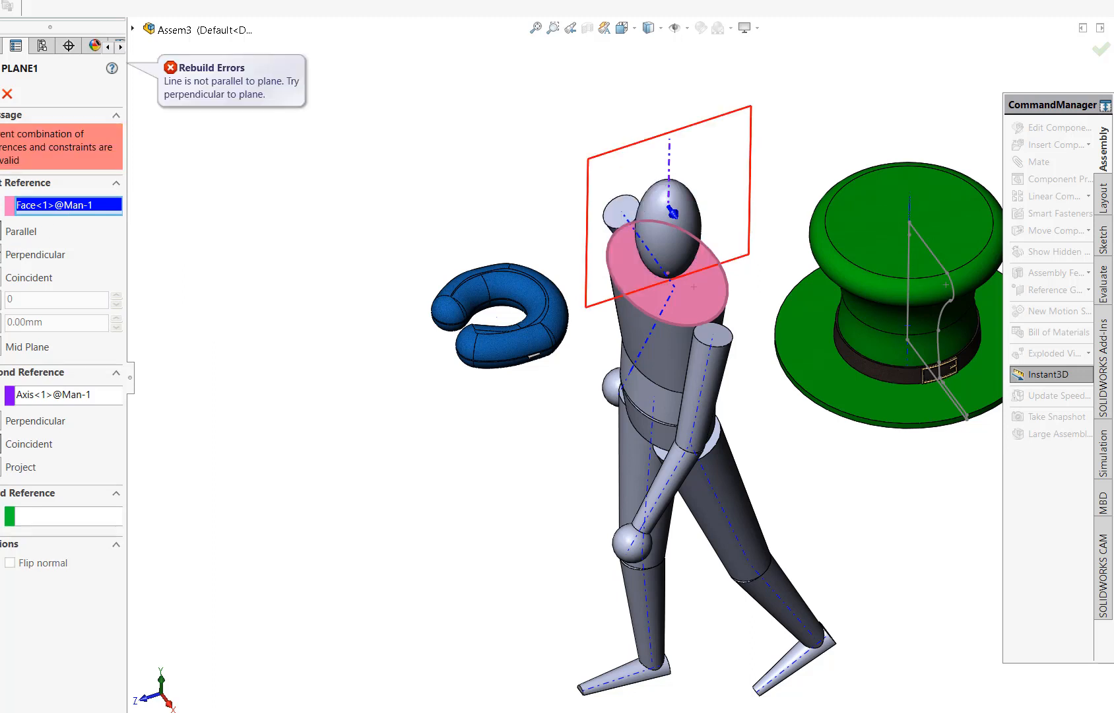
click(20, 278)
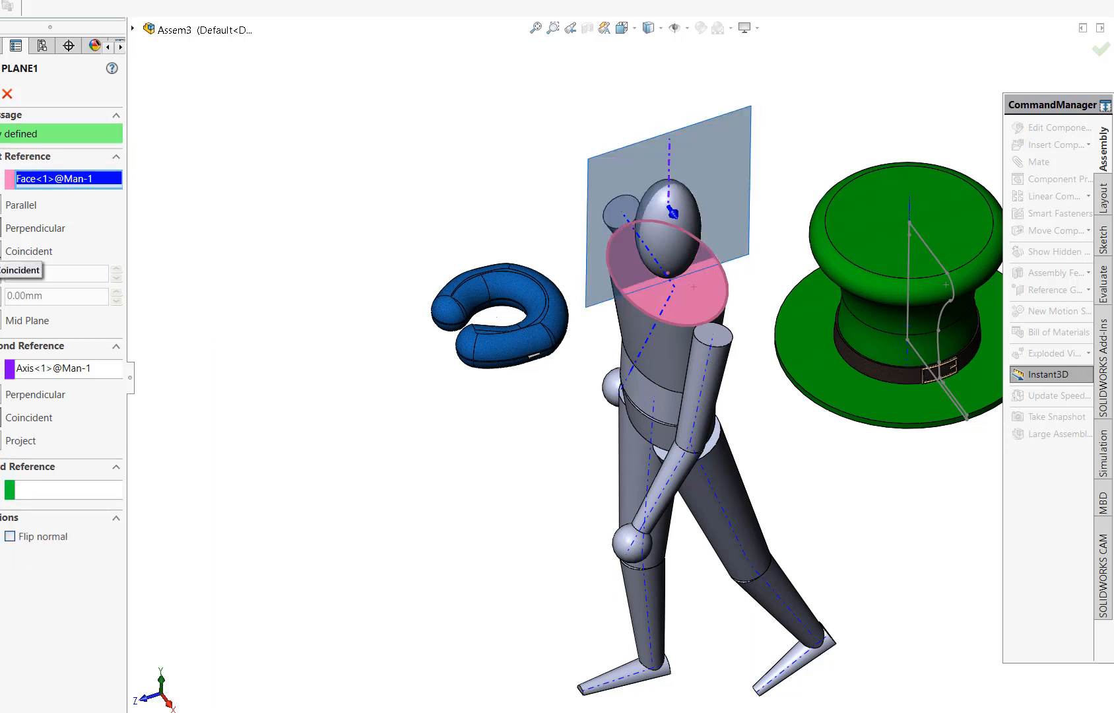
click(1, 255)
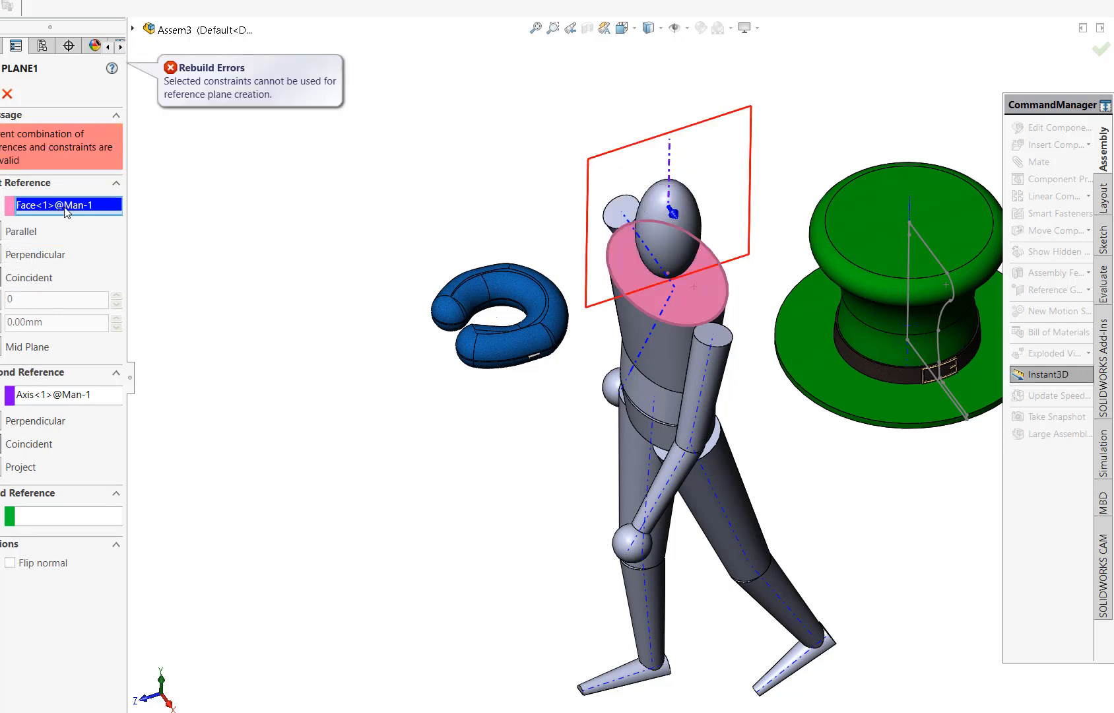
Step: Clear PLANE1's references and reselect the head axis as first reference and the torso's top face as second
key(Delete)
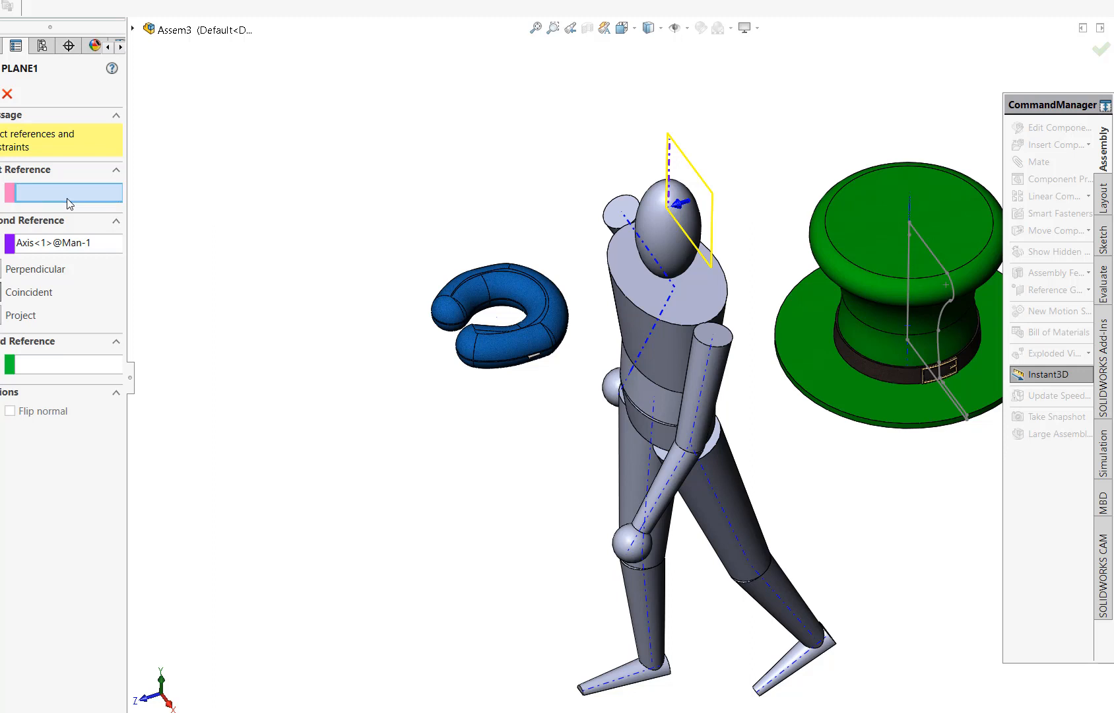
click(77, 245)
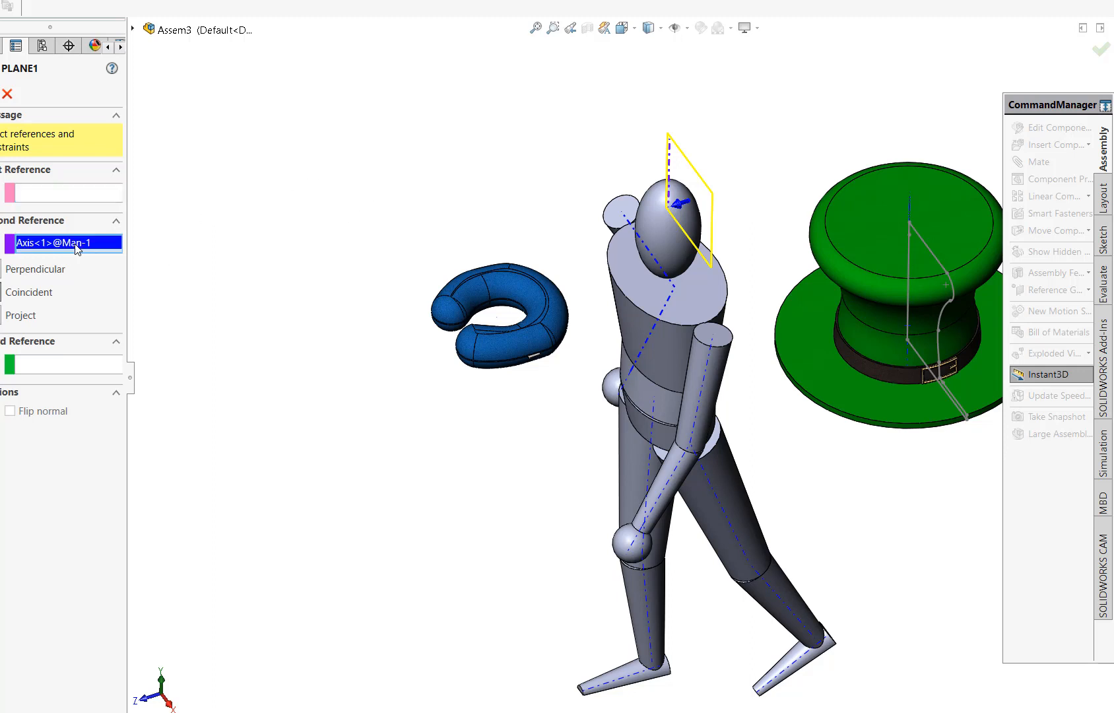
key(Delete)
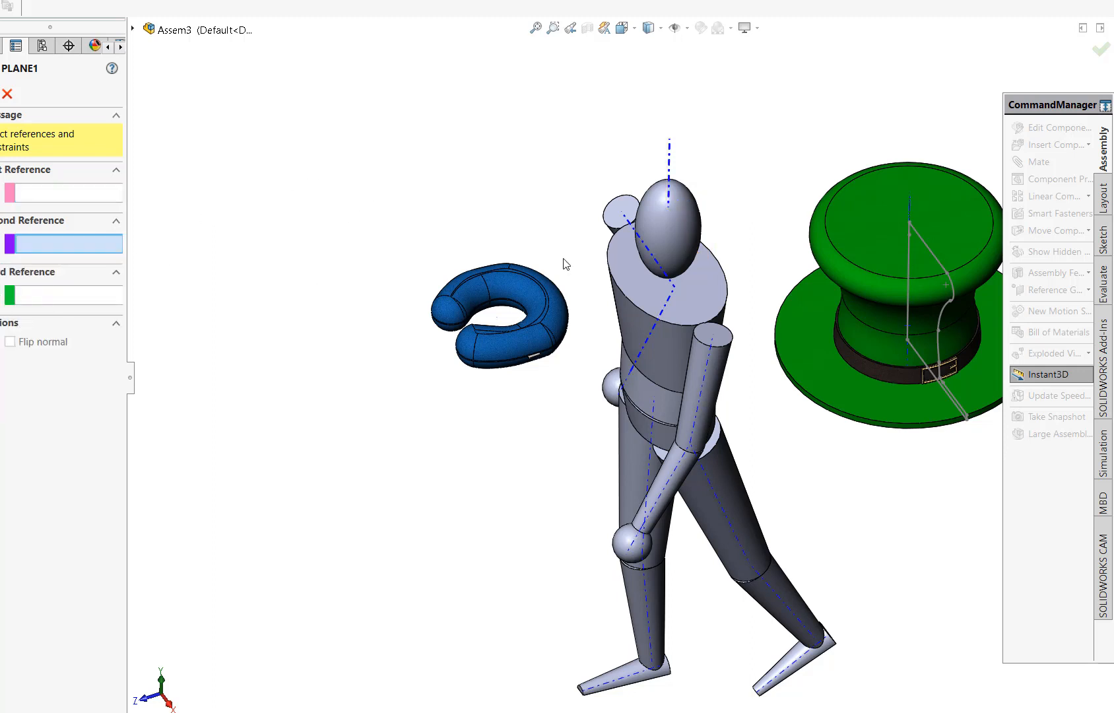
click(84, 194)
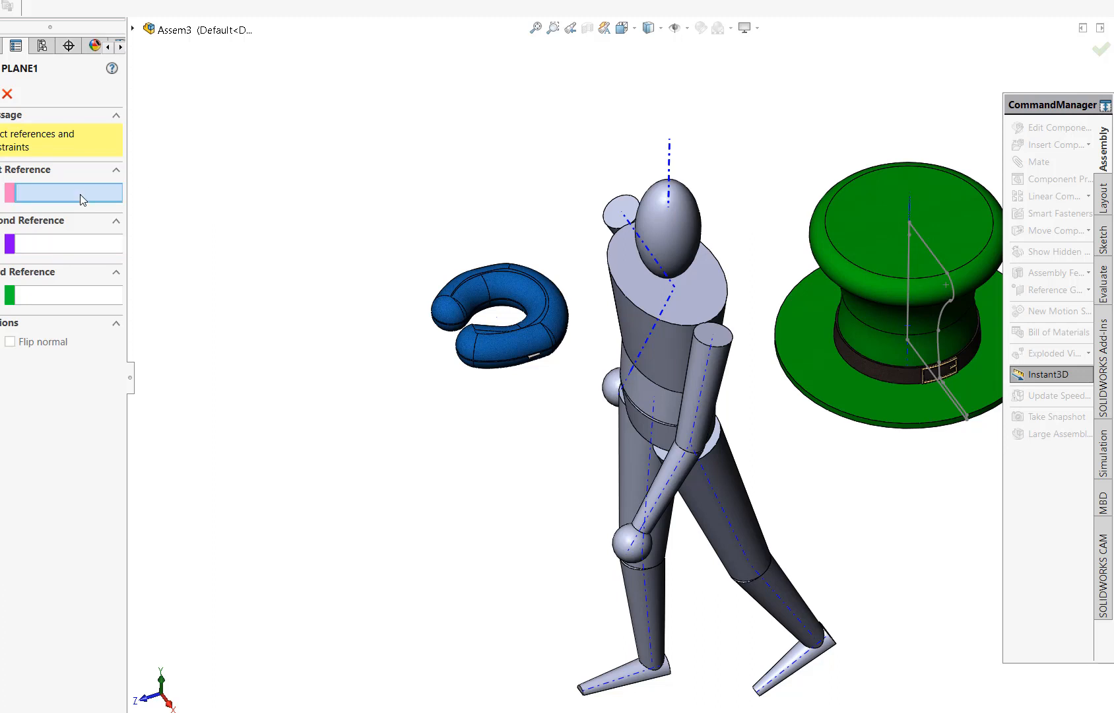
click(672, 168)
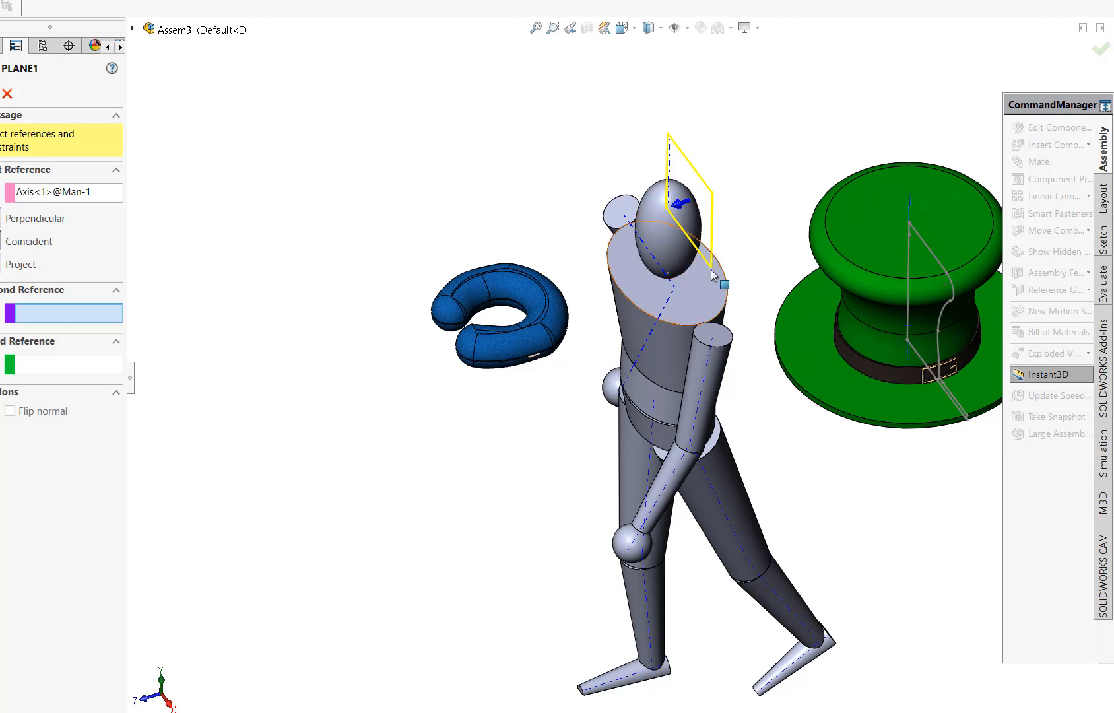
click(704, 295)
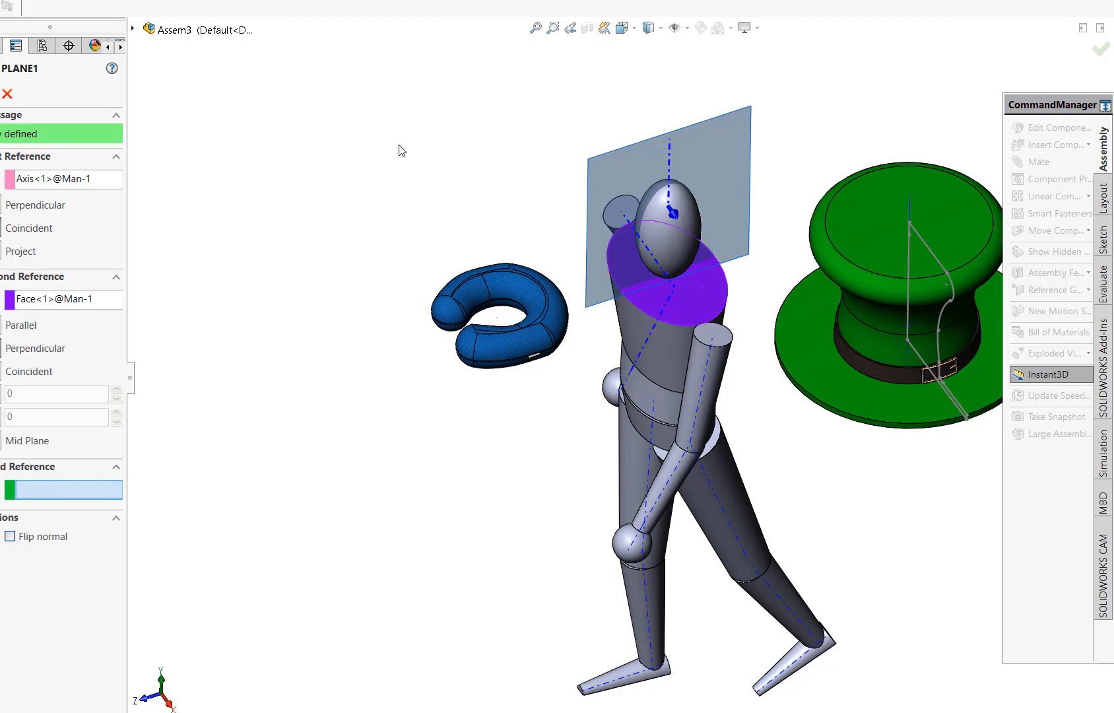
Step: Add the assembly's Front plane as PLANE1's third reference with a parallel constraint
click(133, 30)
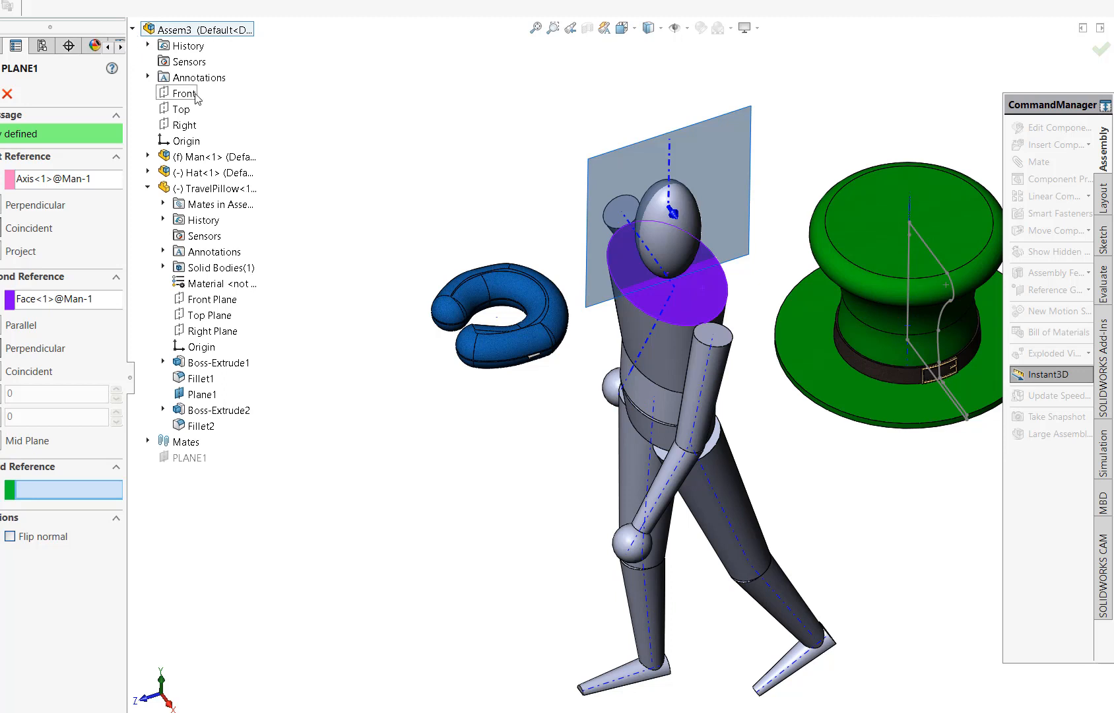
key(z)
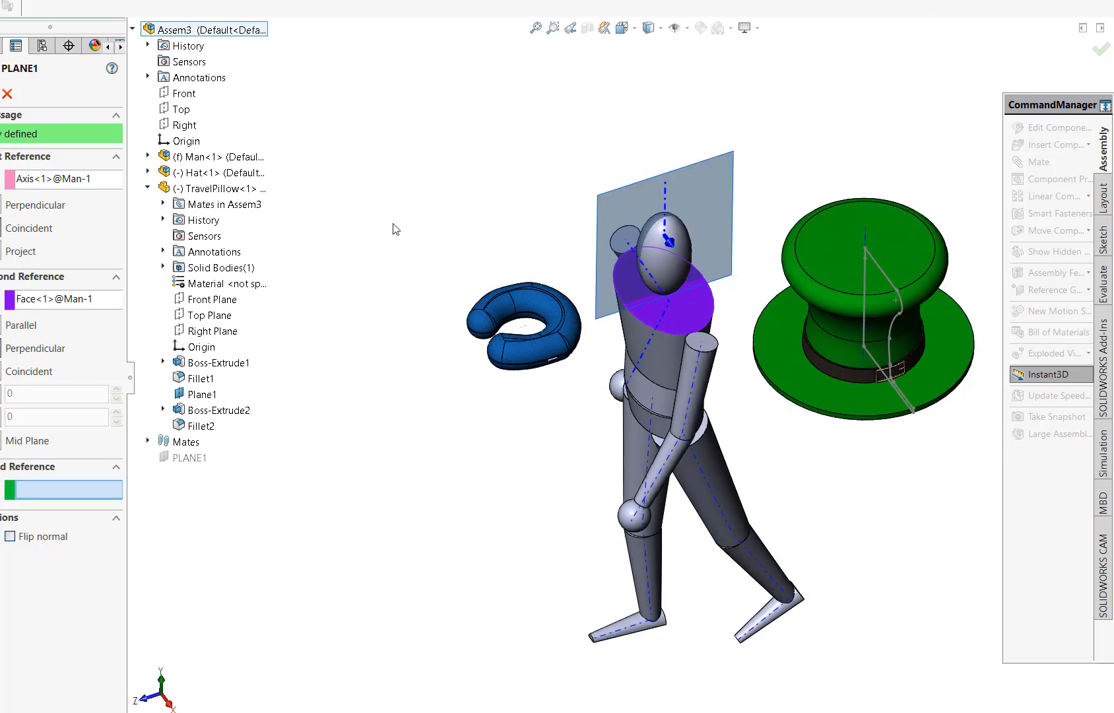
key(z)
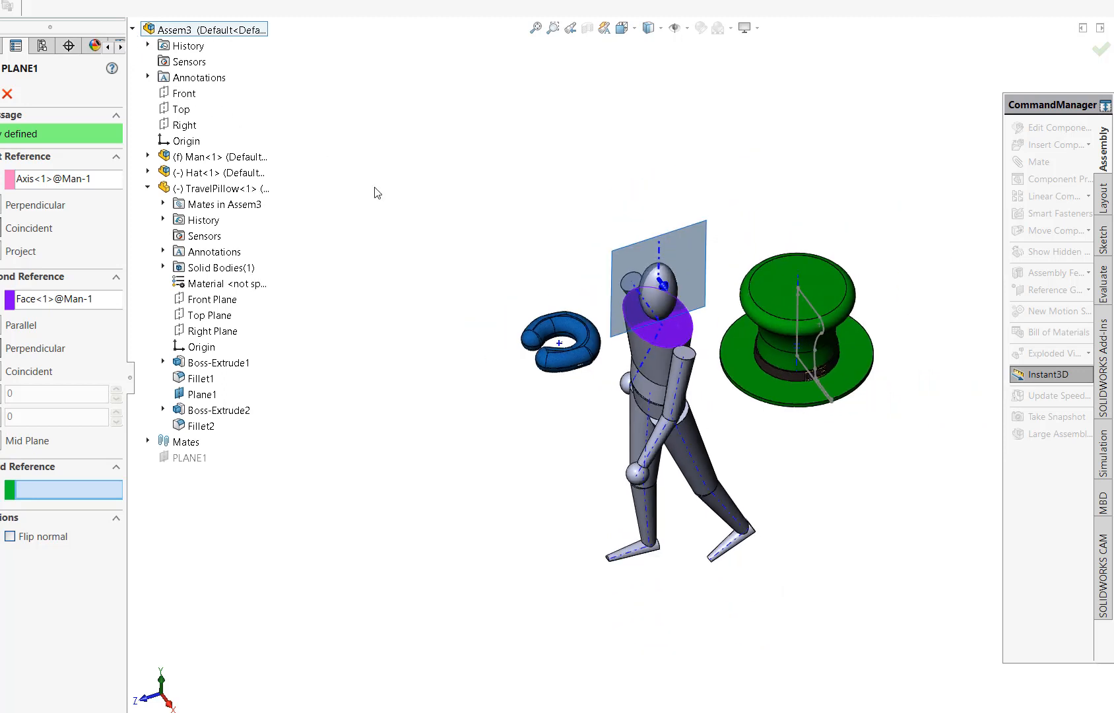
click(184, 94)
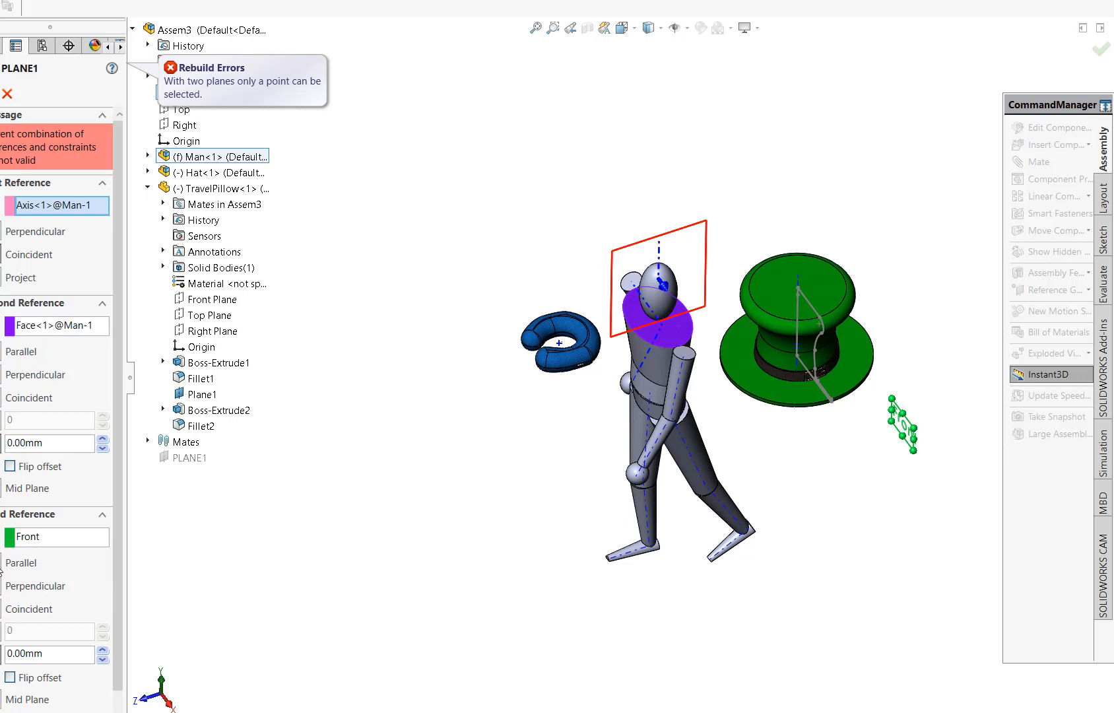
click(0, 565)
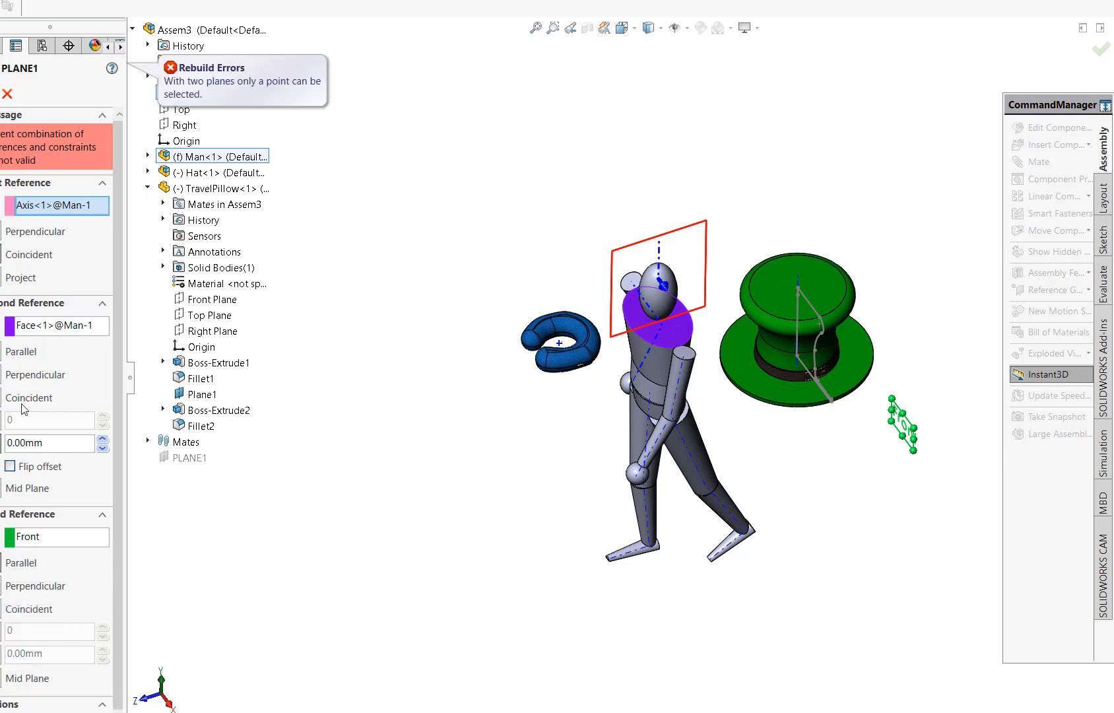
Step: Remove the torso's top face from PLANE1's references and accept the plane definition
click(58, 326)
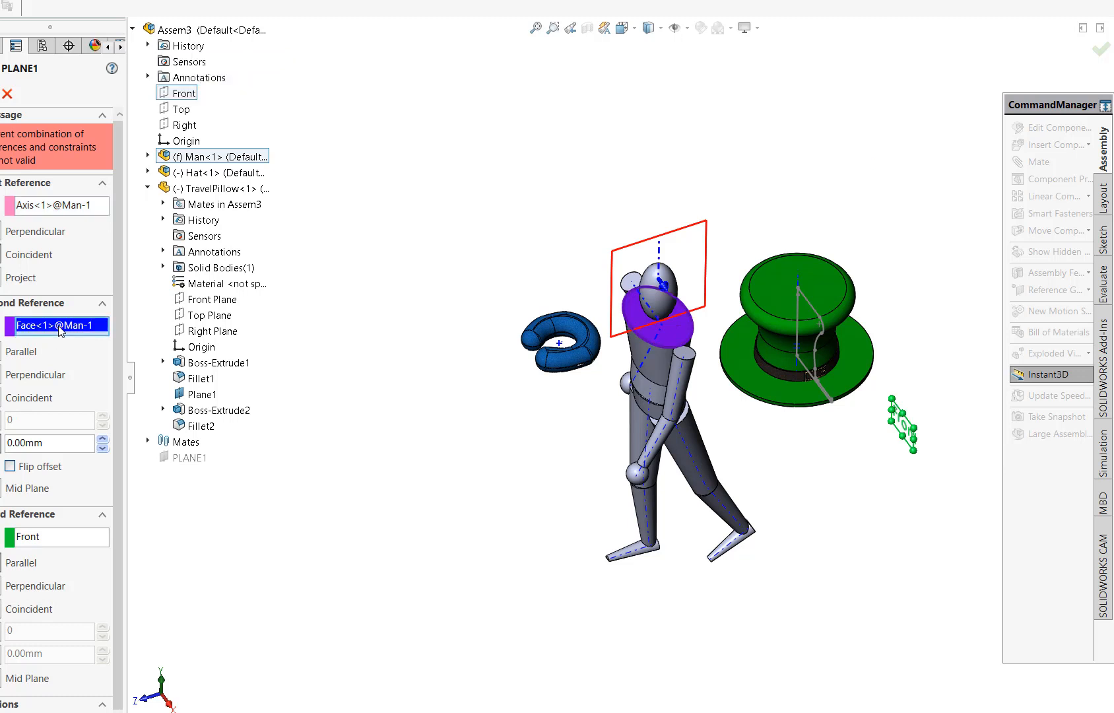
right_click(59, 330)
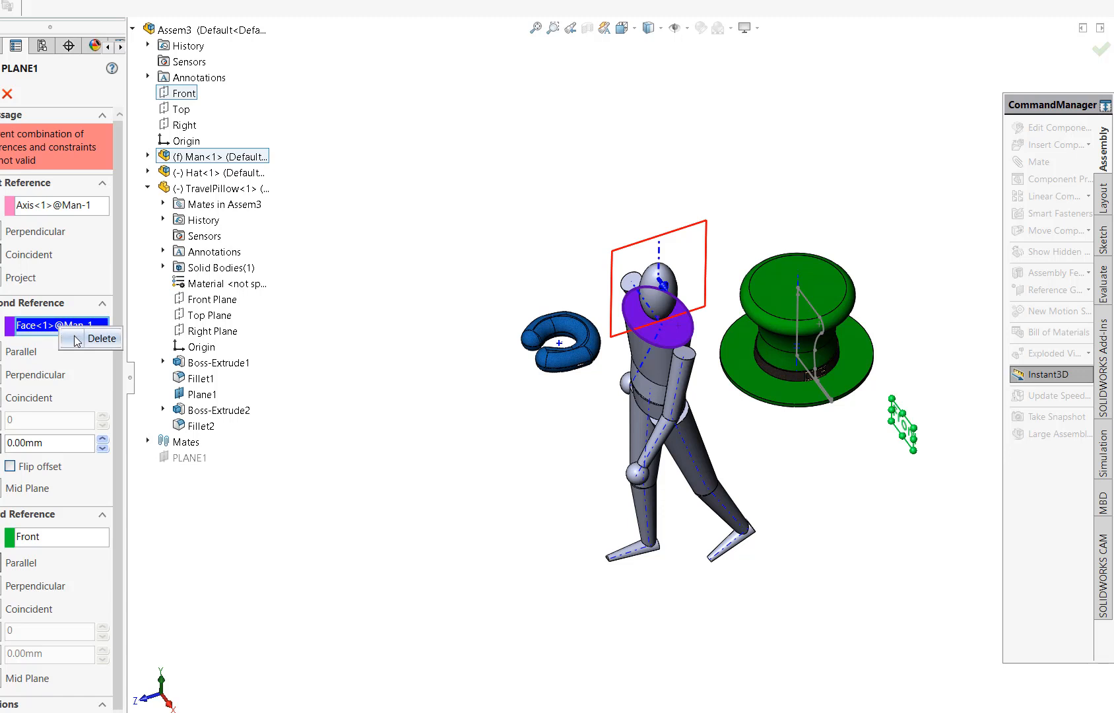
click(77, 340)
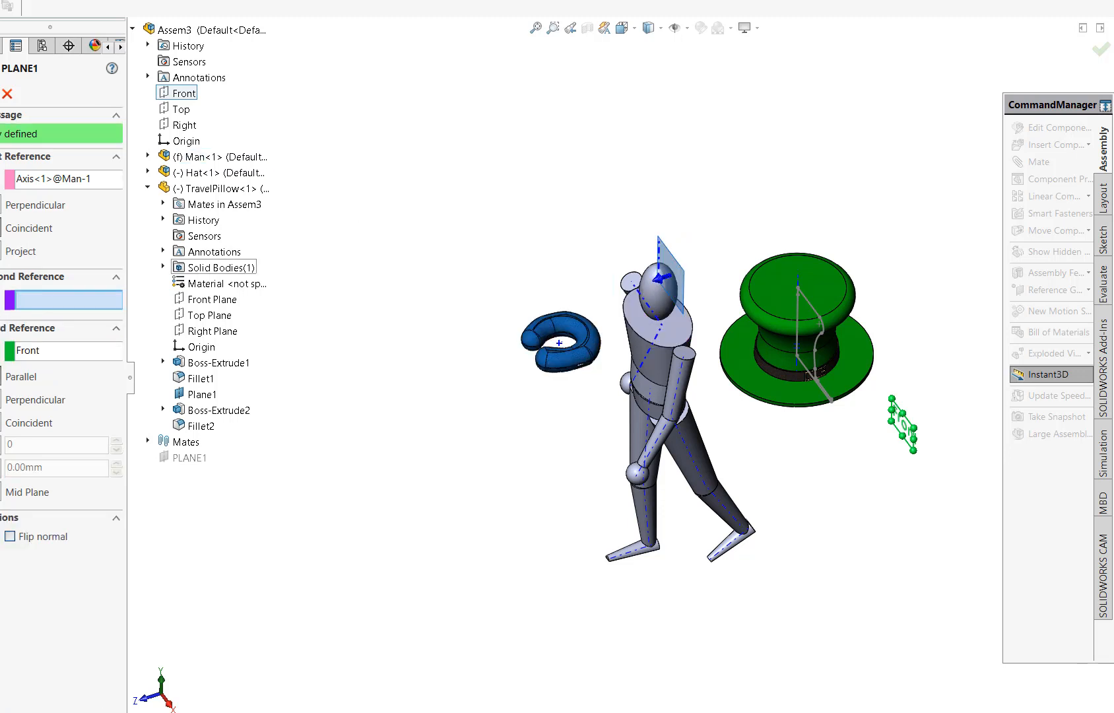
right_click(950, 387)
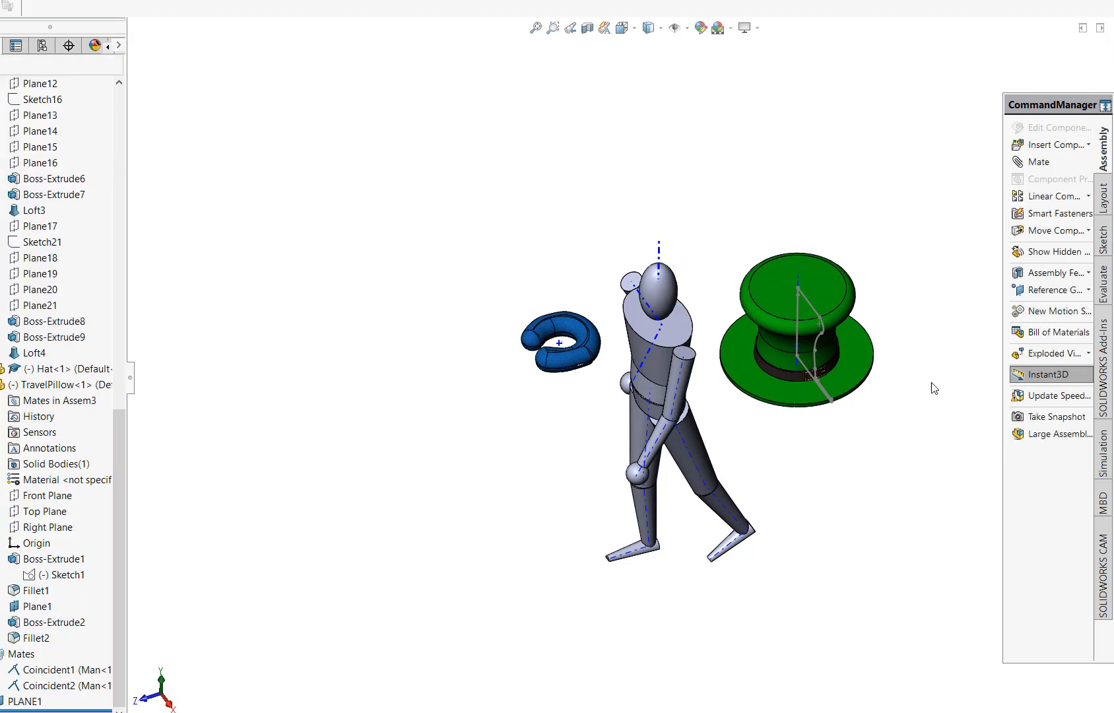
Step: Try a 10 mm distance mate between PLANE1 and the travel pillow's Front Plane, and exit the Mate command
click(25, 702)
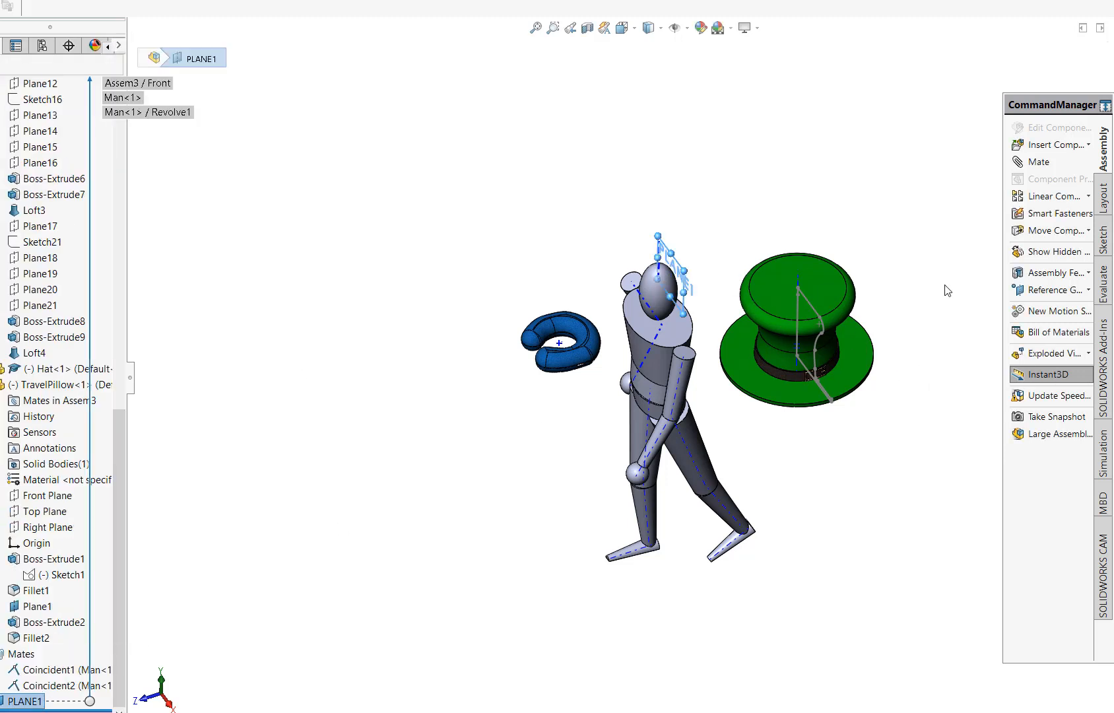
click(1020, 163)
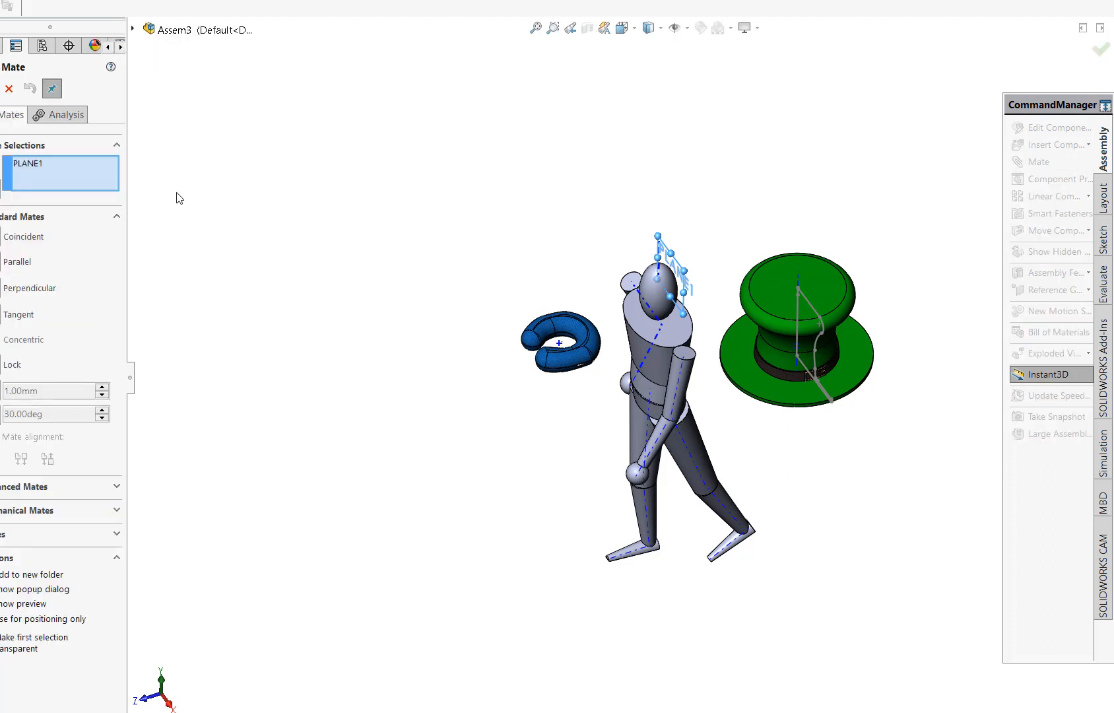
click(133, 29)
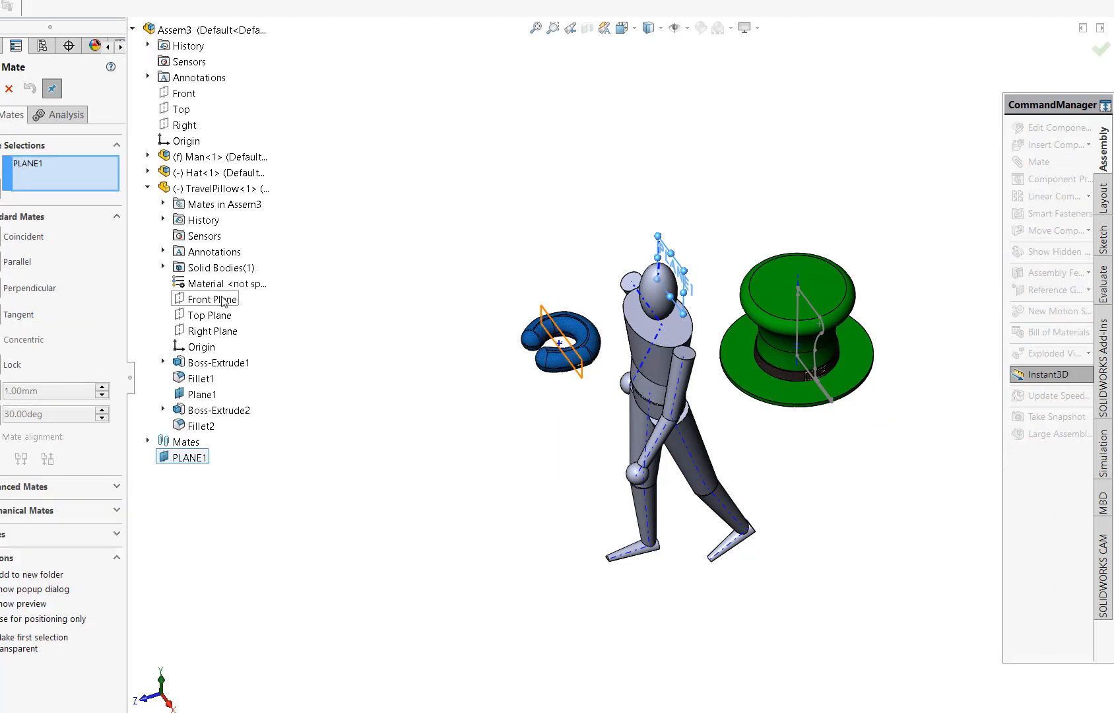
click(205, 301)
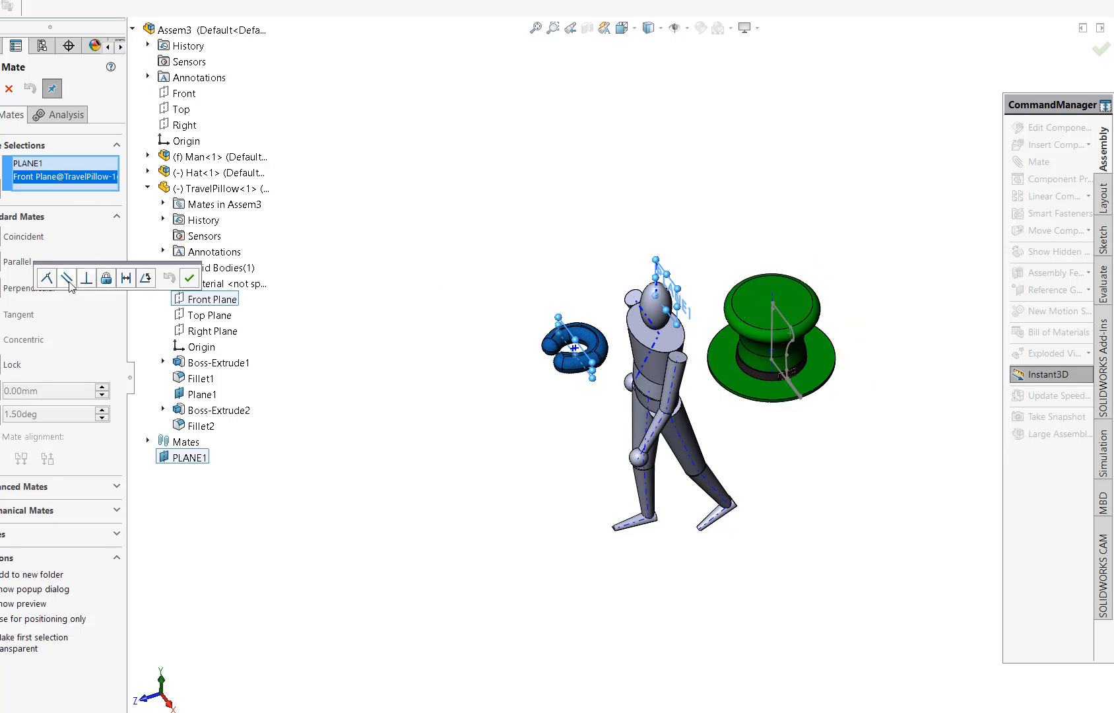
click(2, 392)
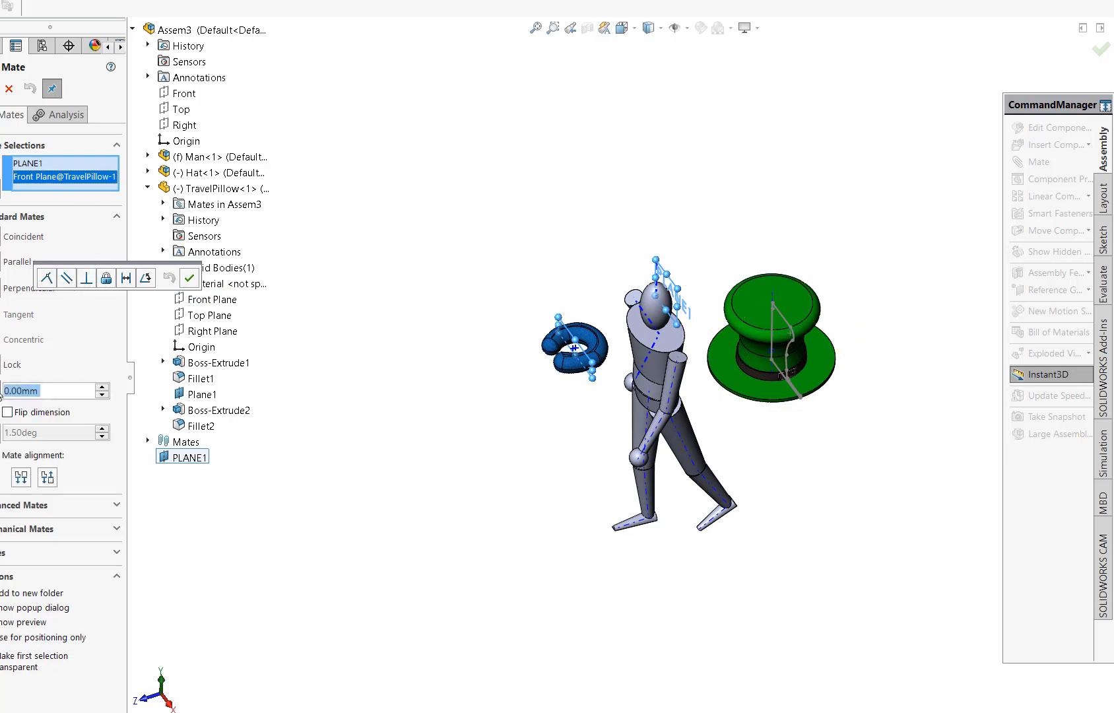
click(102, 388)
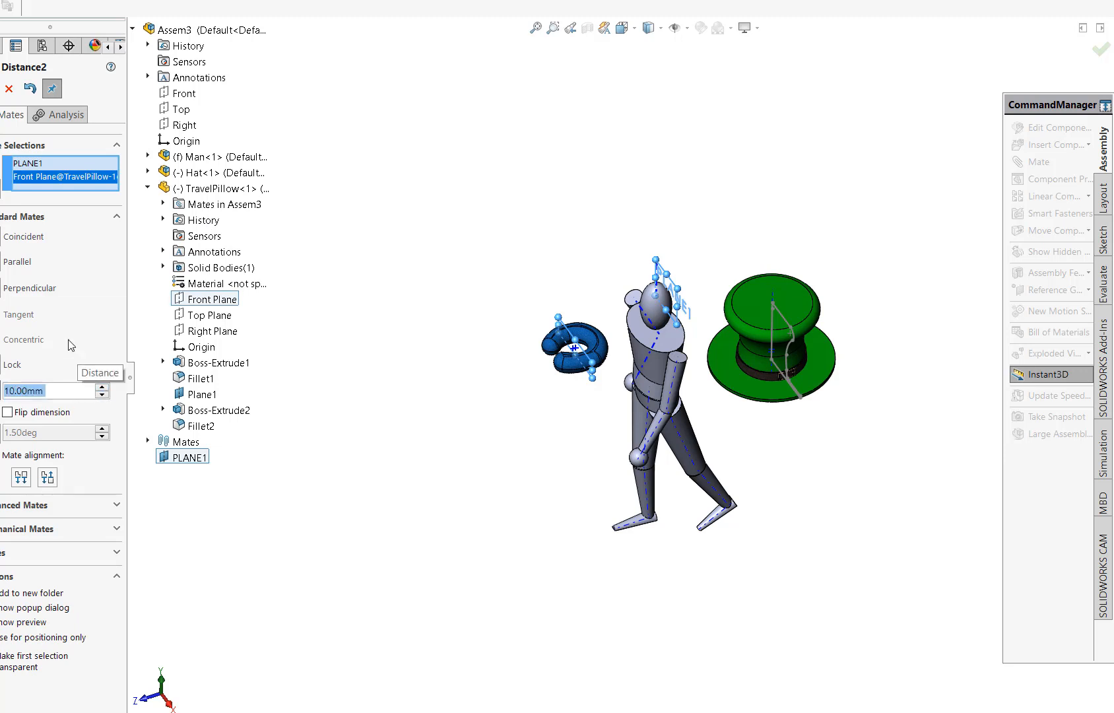
key(Return)
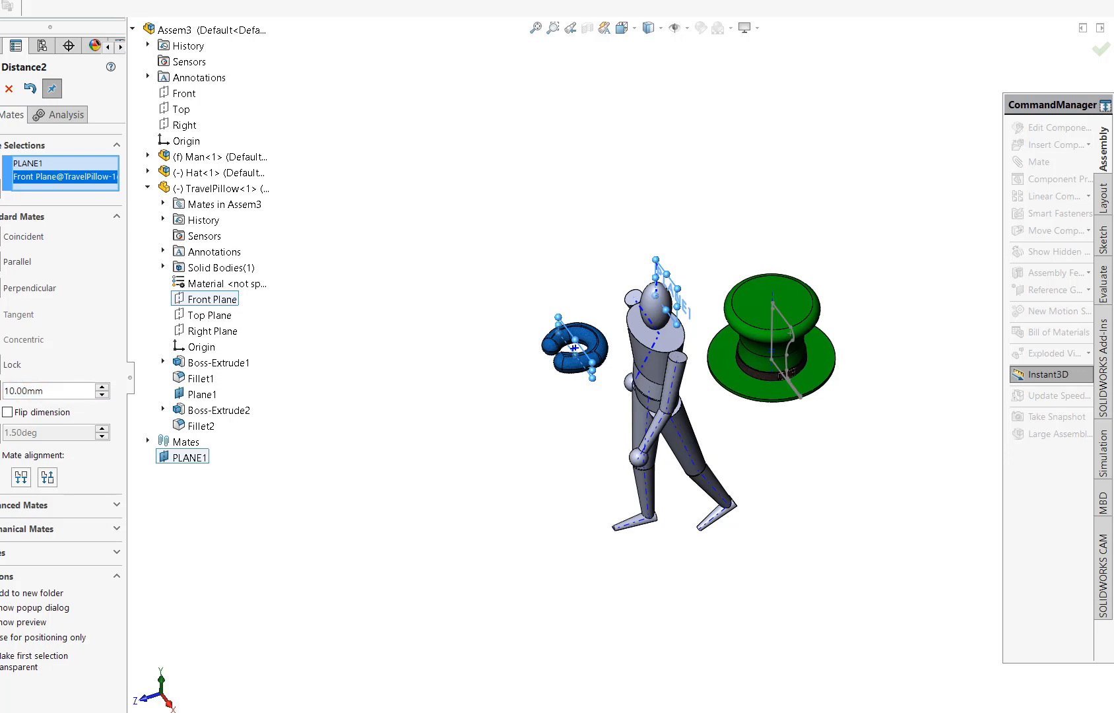
click(502, 336)
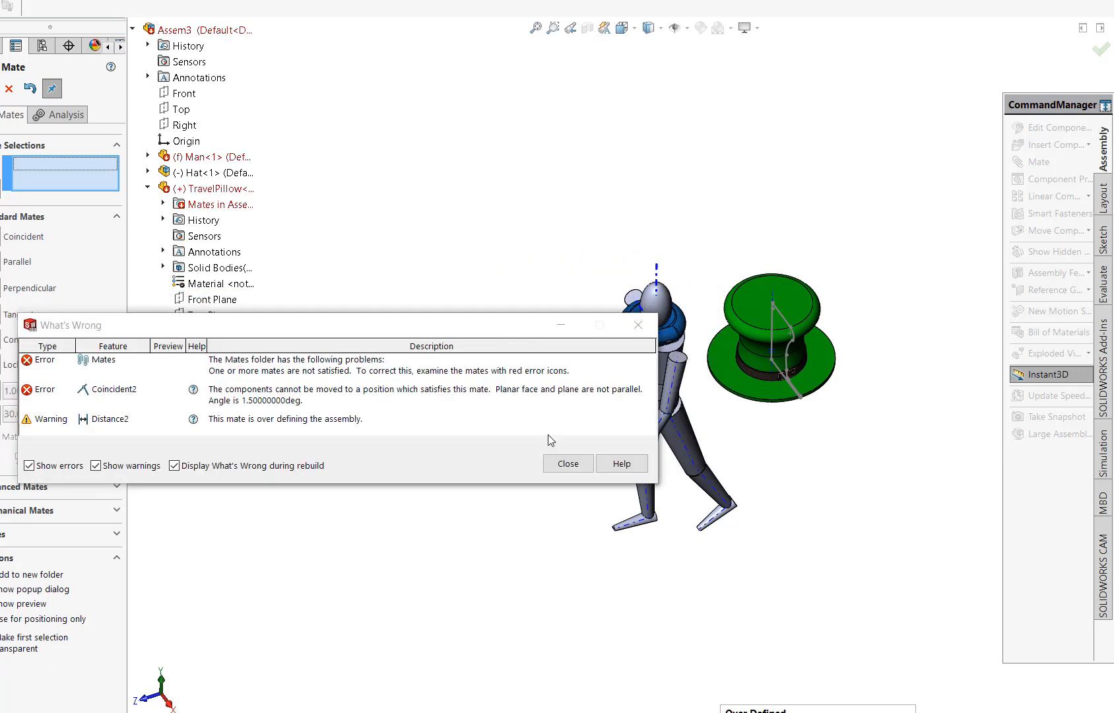
click(567, 463)
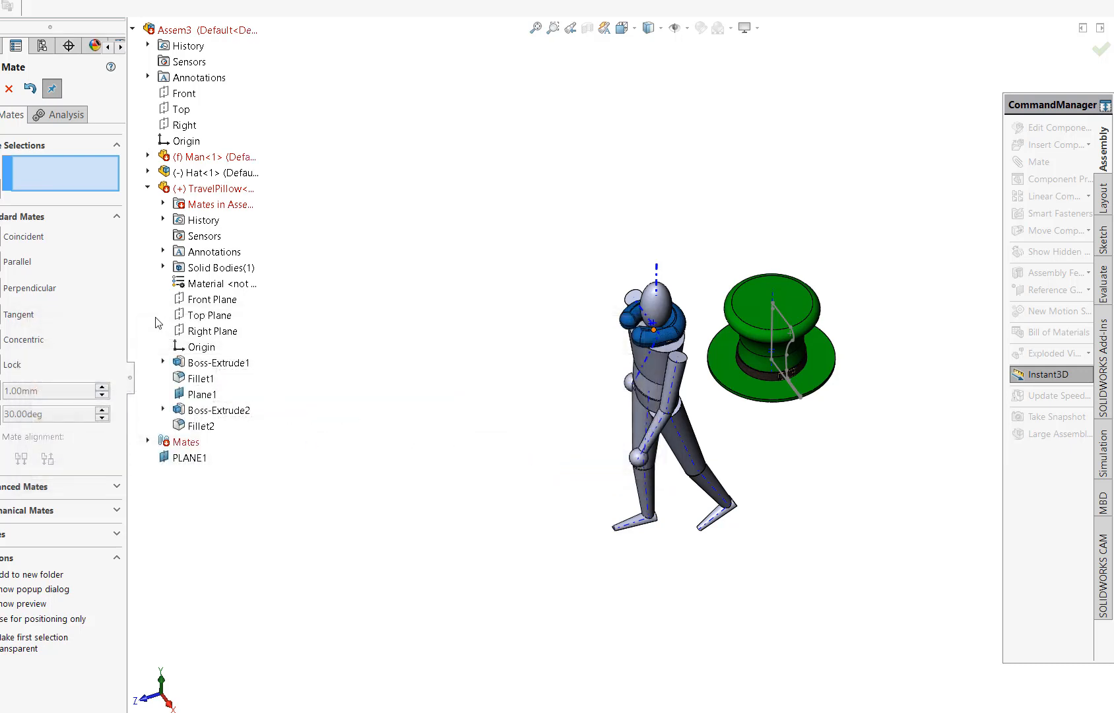
key(Escape)
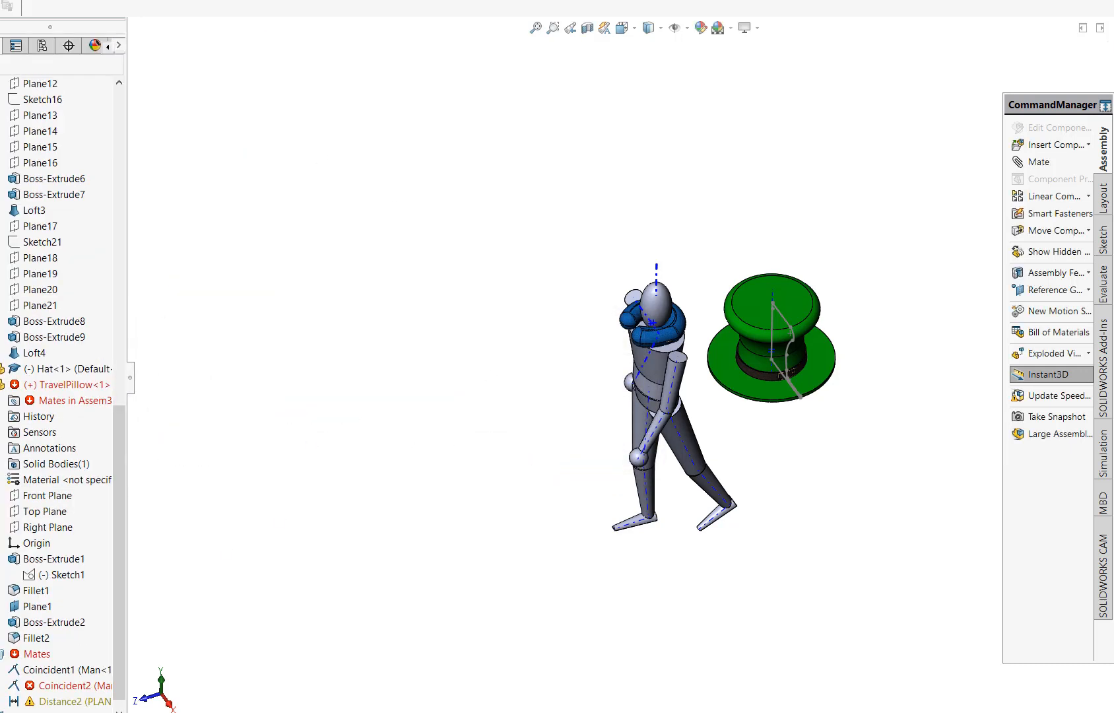
Step: Delete the distance mate between PLANE1 and the travel pillow's Front Plane
scroll(125, 623, down, 1)
click(66, 685)
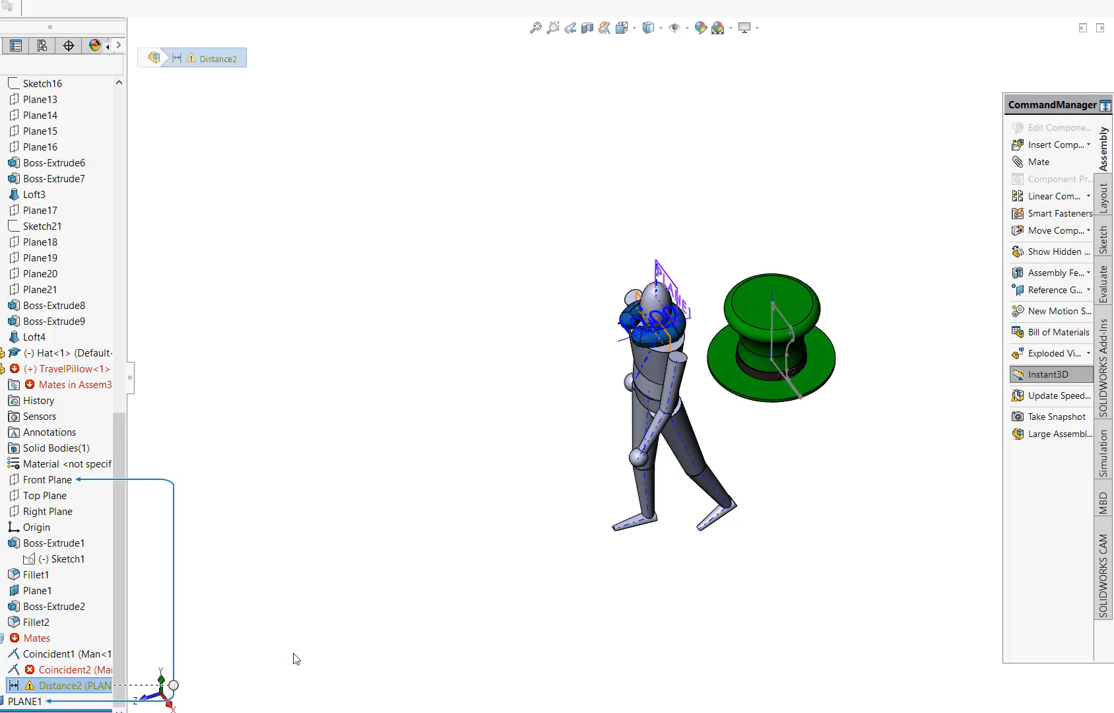
key(Delete)
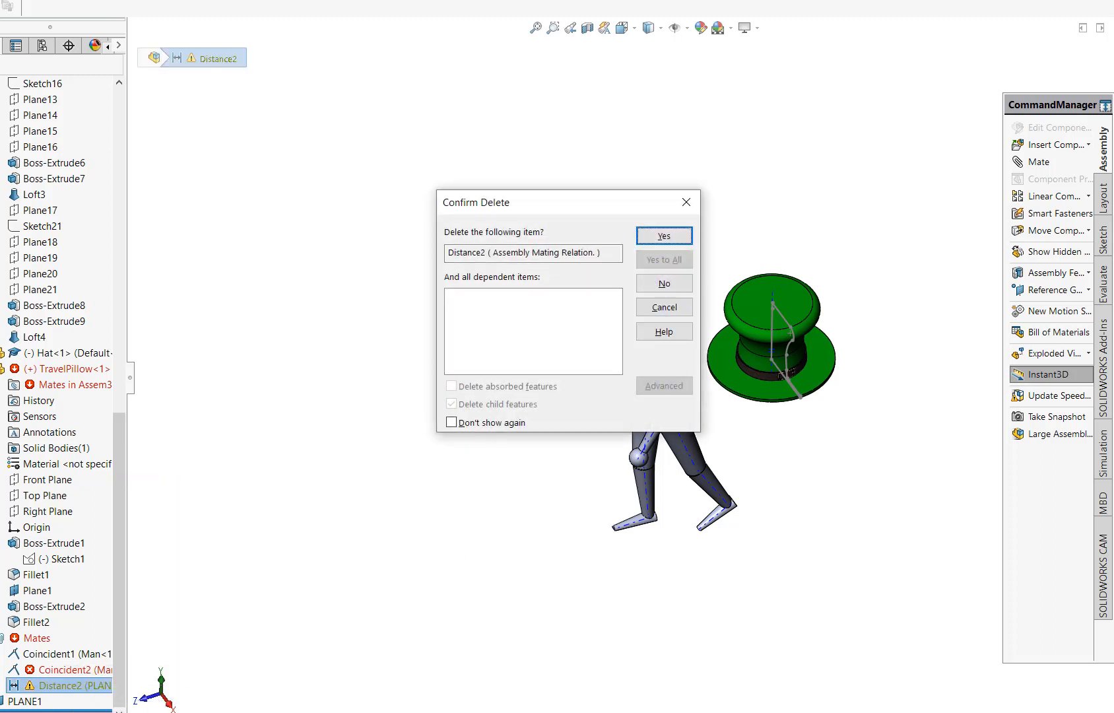
click(662, 236)
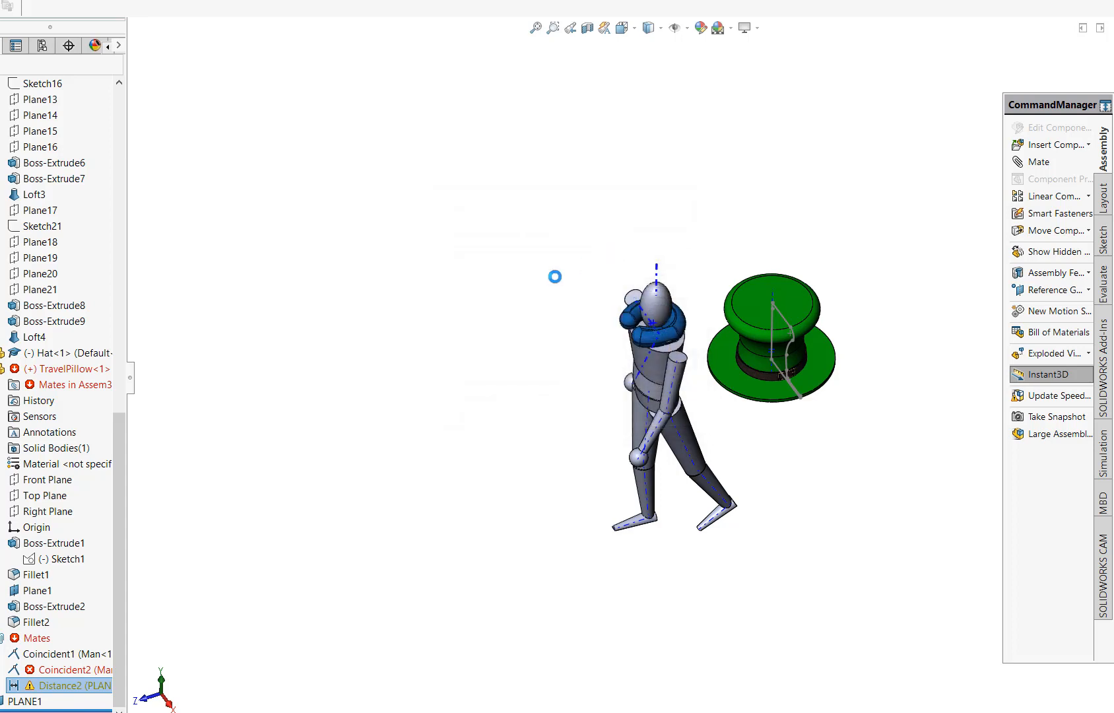
scroll(554, 377, down, 3)
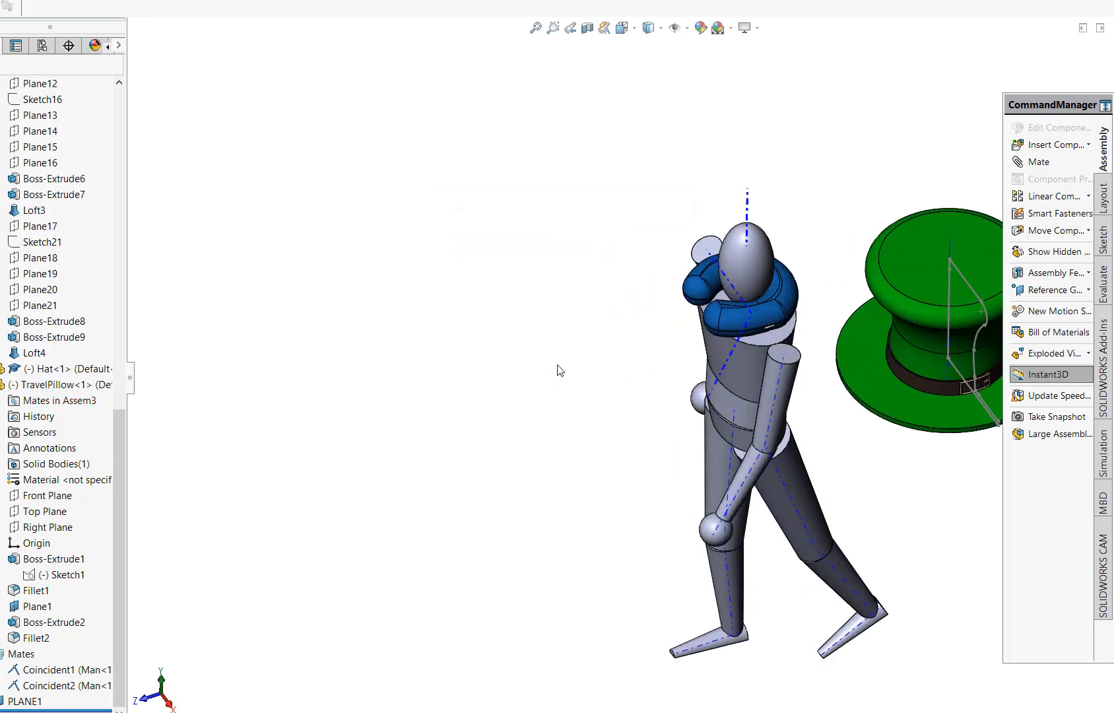
Step: Examine which man and travel pillow references the two existing coincident mates use
scroll(857, 335, up, 2)
scroll(825, 369, down, 3)
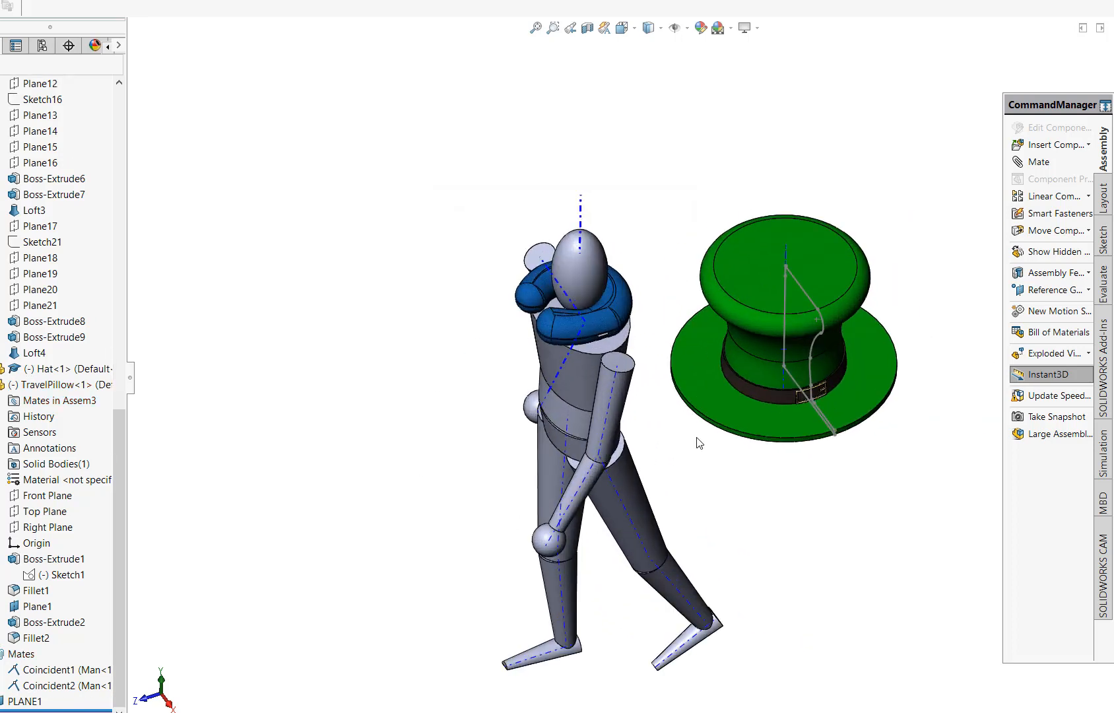
scroll(700, 442, down, 3)
middle_drag(675, 471, 571, 545)
scroll(570, 545, up, 3)
scroll(654, 545, up, 2)
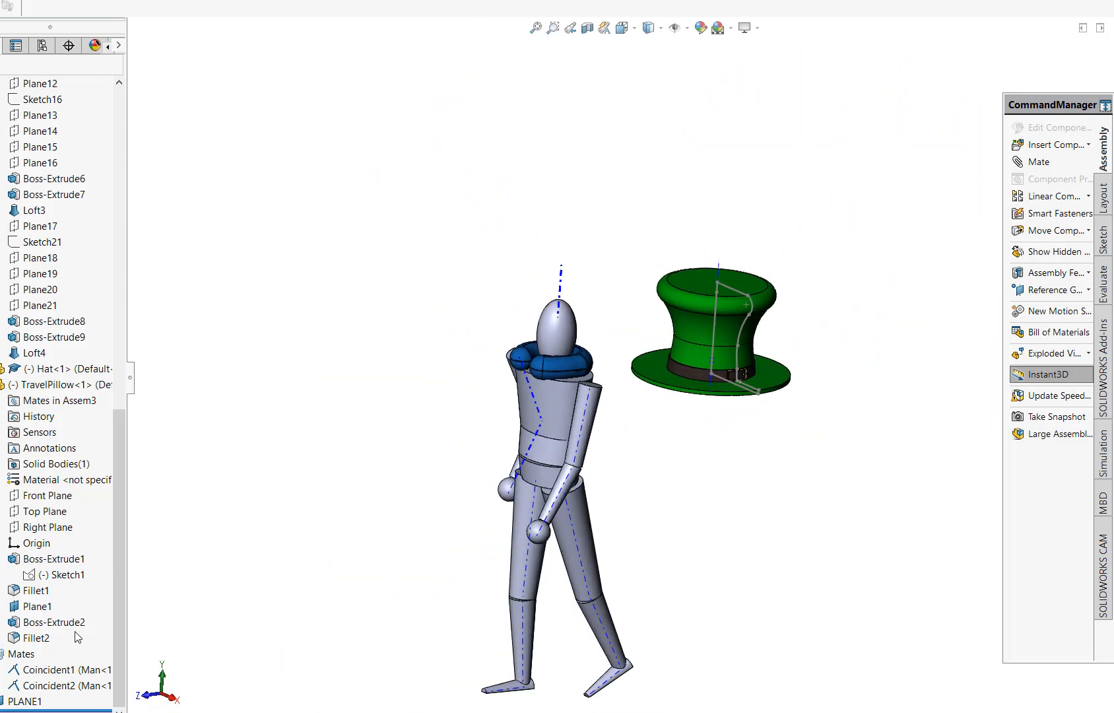
click(75, 686)
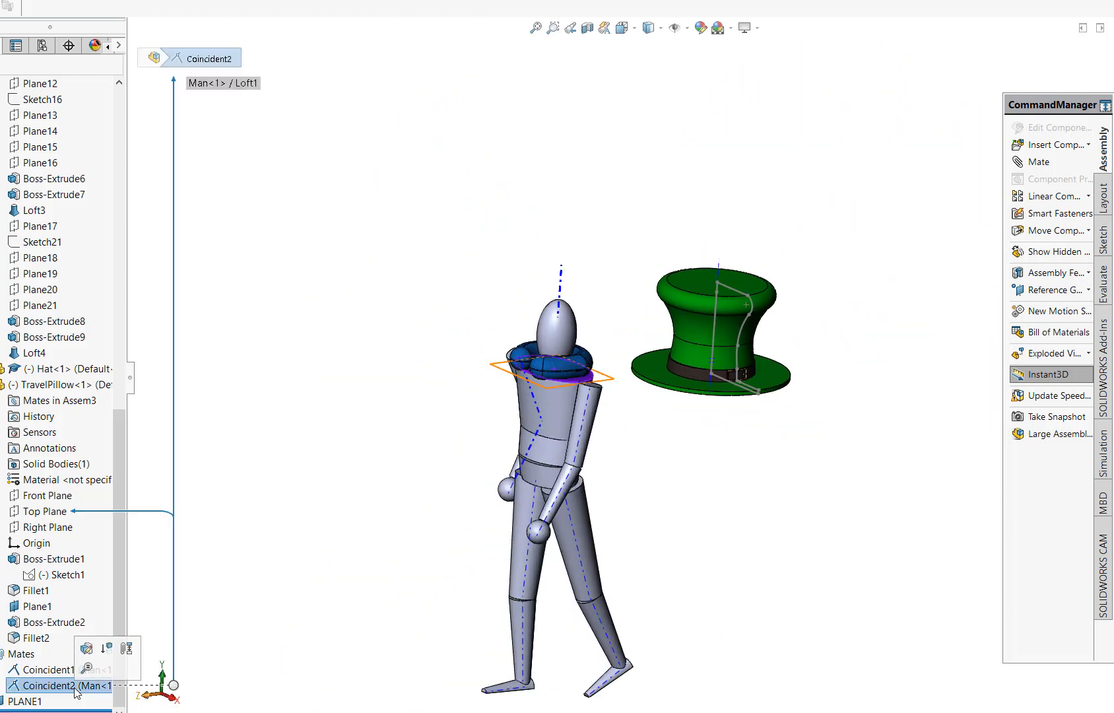
click(62, 670)
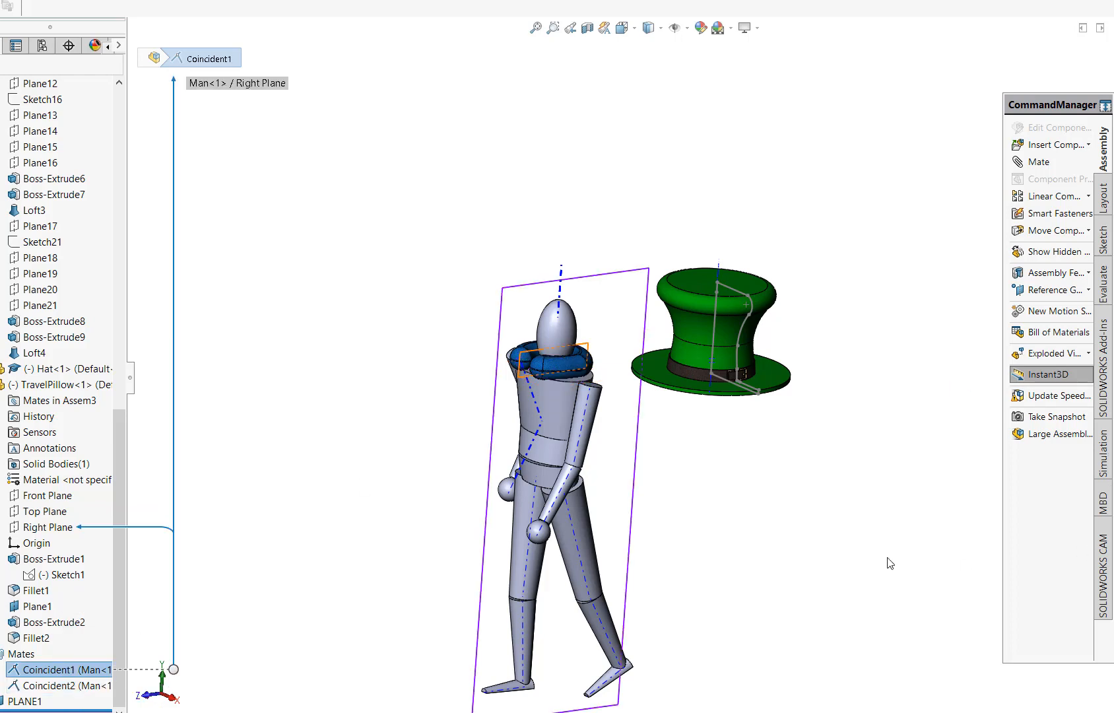
Step: Add a coincident mate between the hat's central axis and the axis through the man's head, and exit the Mate command
scroll(852, 560, up, 2)
mouse_move(713, 532)
middle_down()
mouse_move(673, 609)
mouse_move(706, 545)
middle_up()
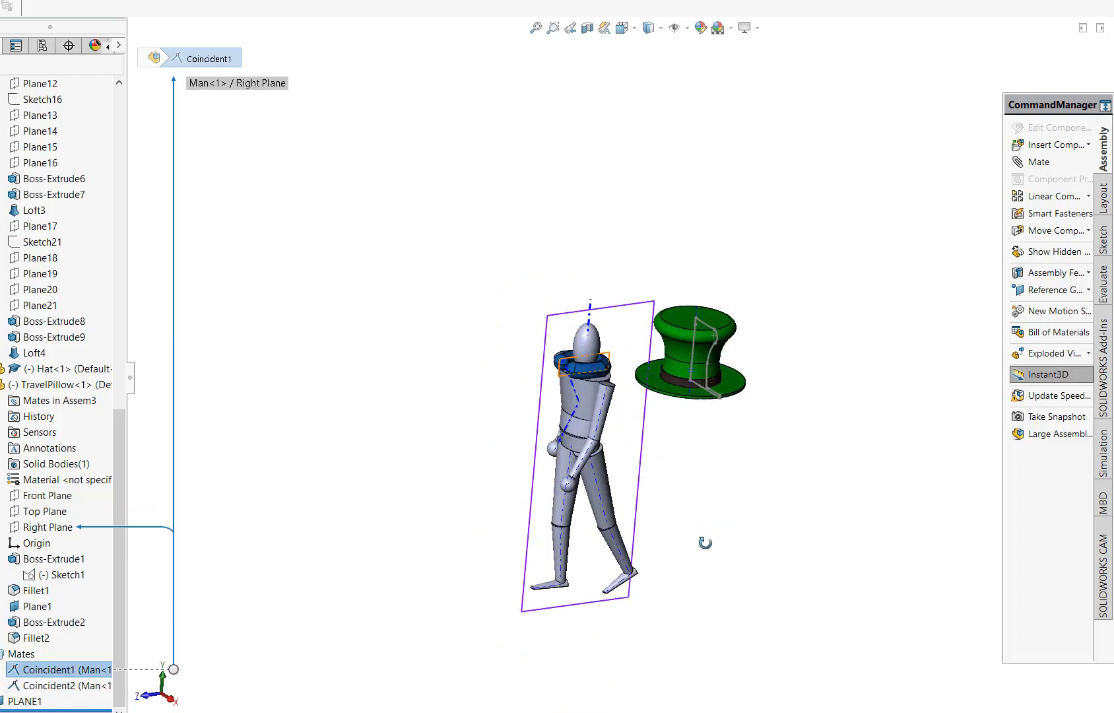
scroll(711, 528, down, 2)
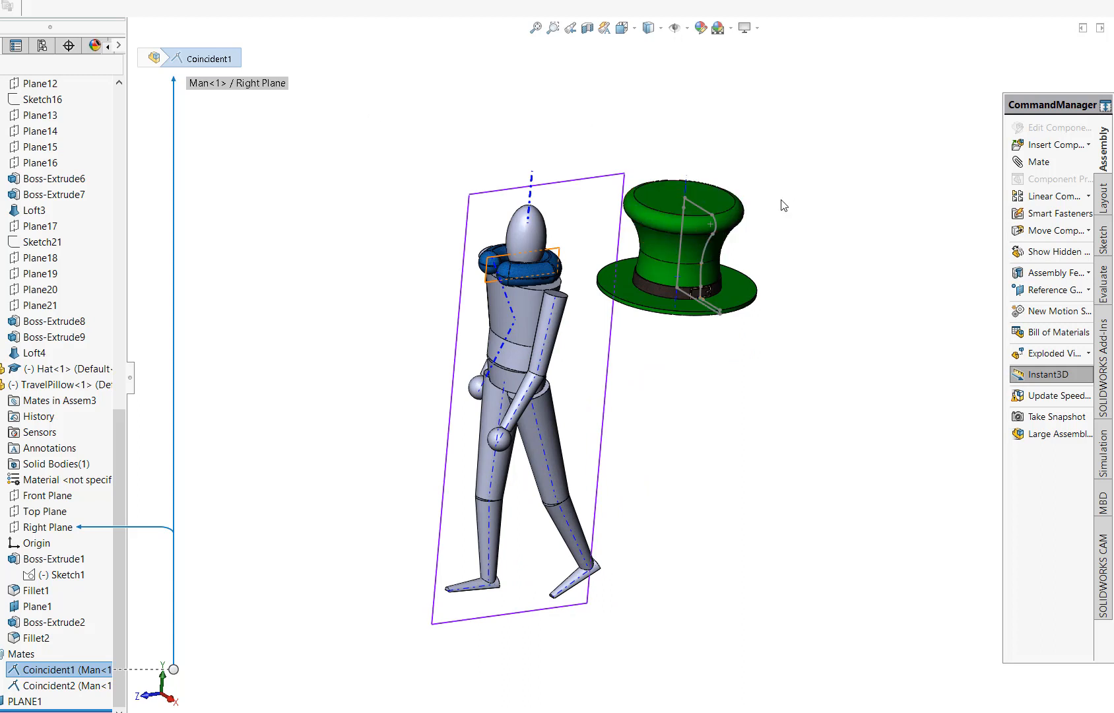
scroll(744, 360, up, 2)
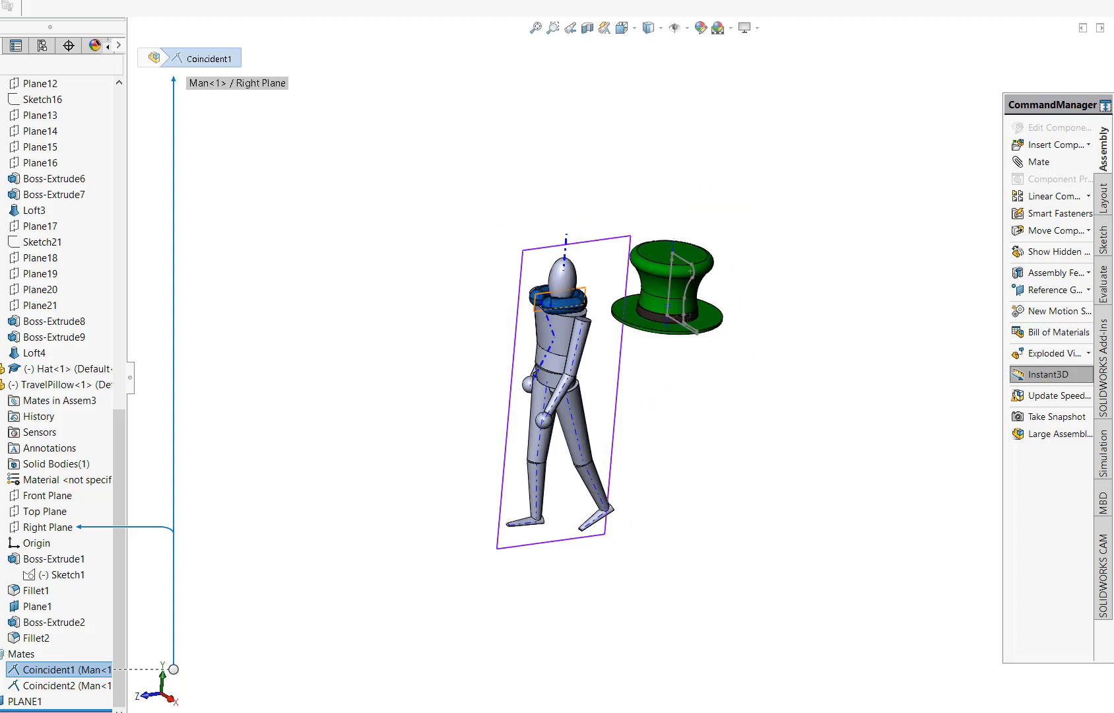
click(553, 28)
drag(453, 205, 863, 403)
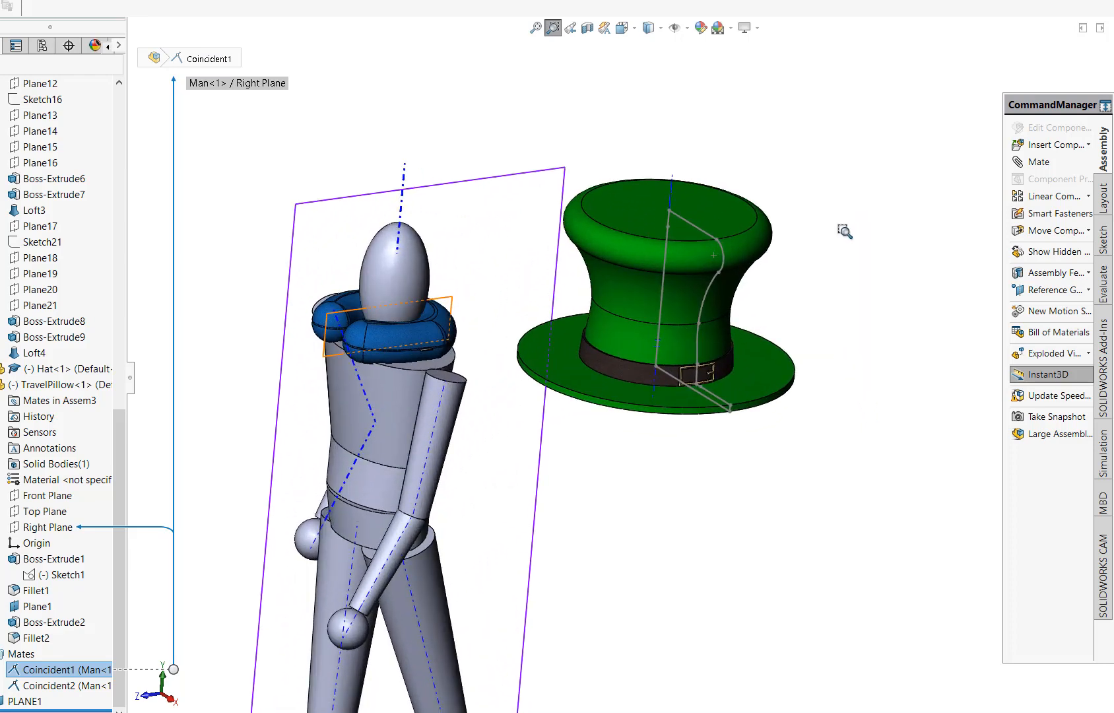
middle_drag(875, 314, 926, 179)
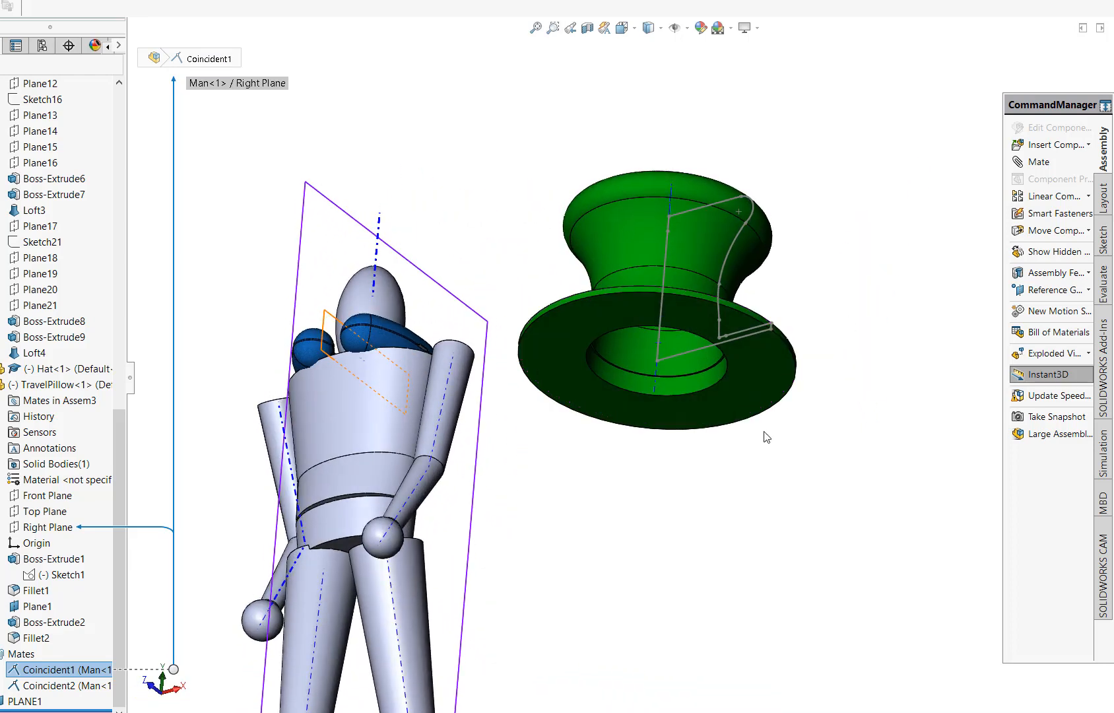
click(656, 384)
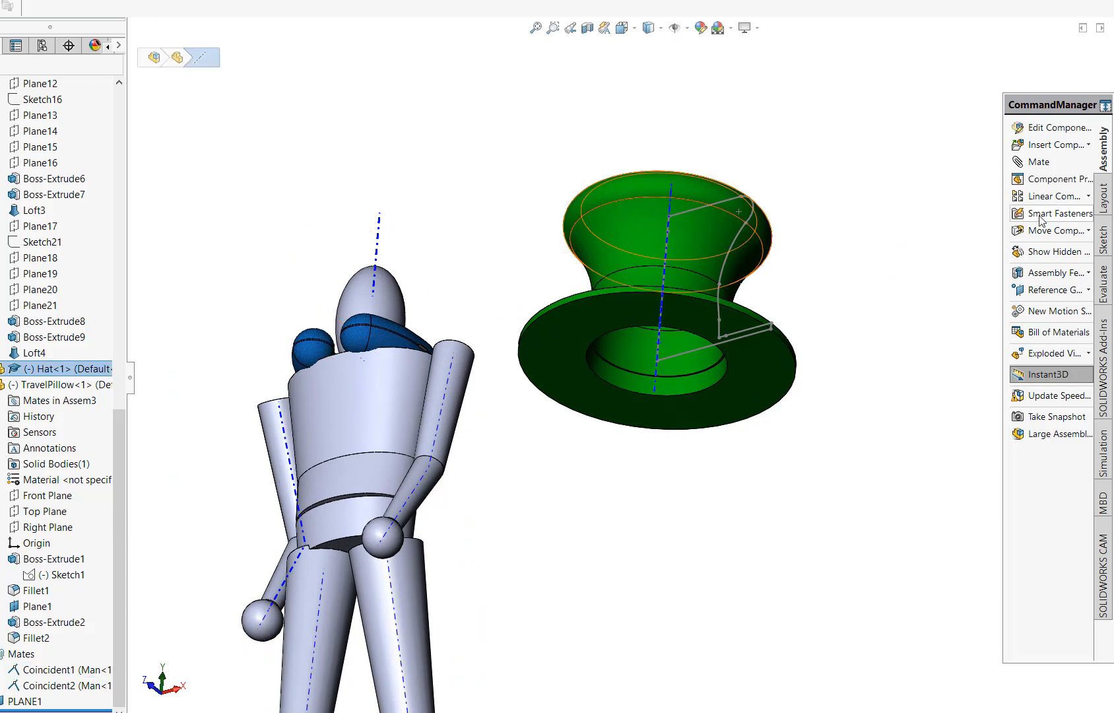
click(378, 250)
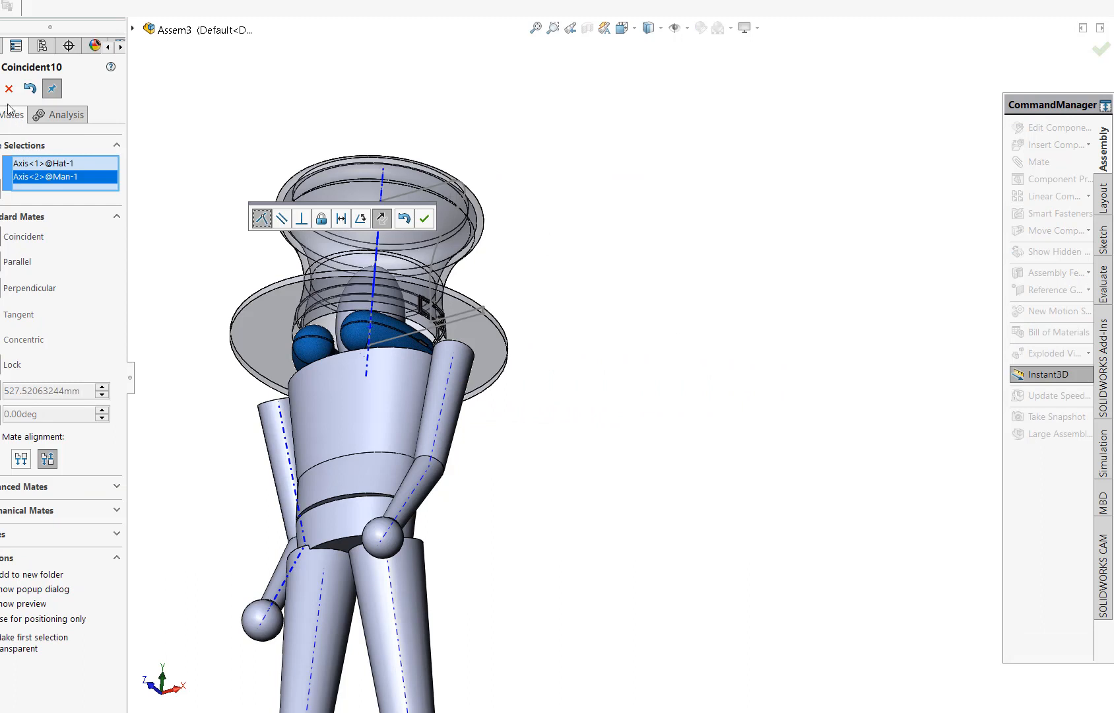
click(424, 218)
scroll(652, 306, up, 6)
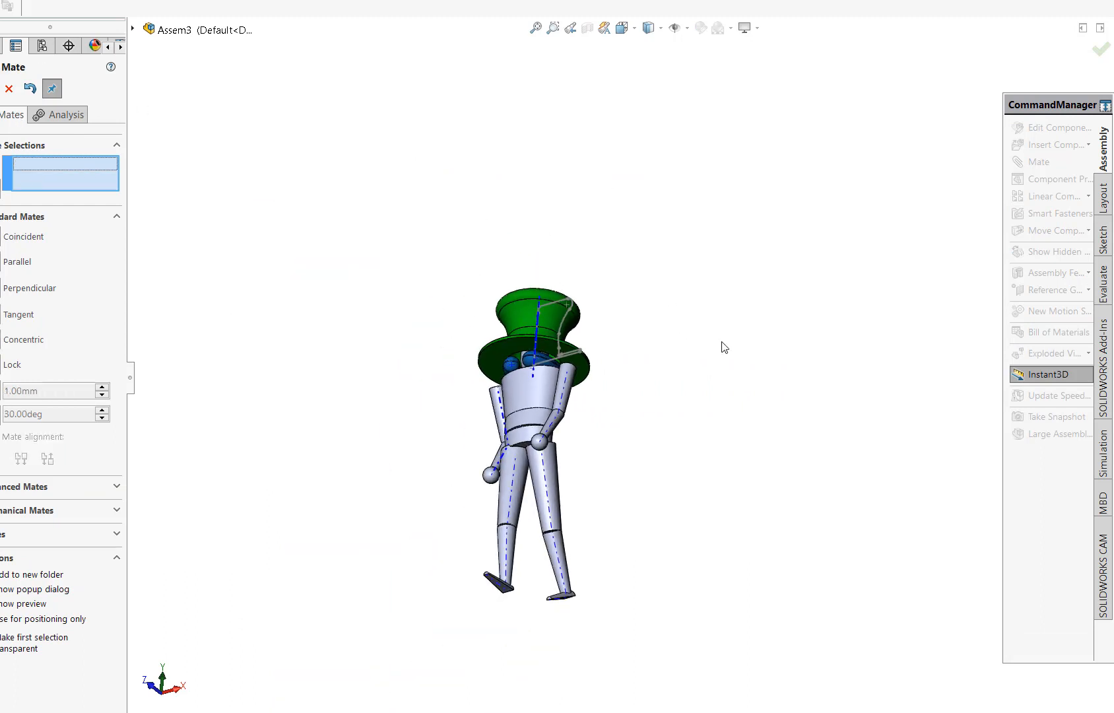
middle_drag(724, 346, 687, 457)
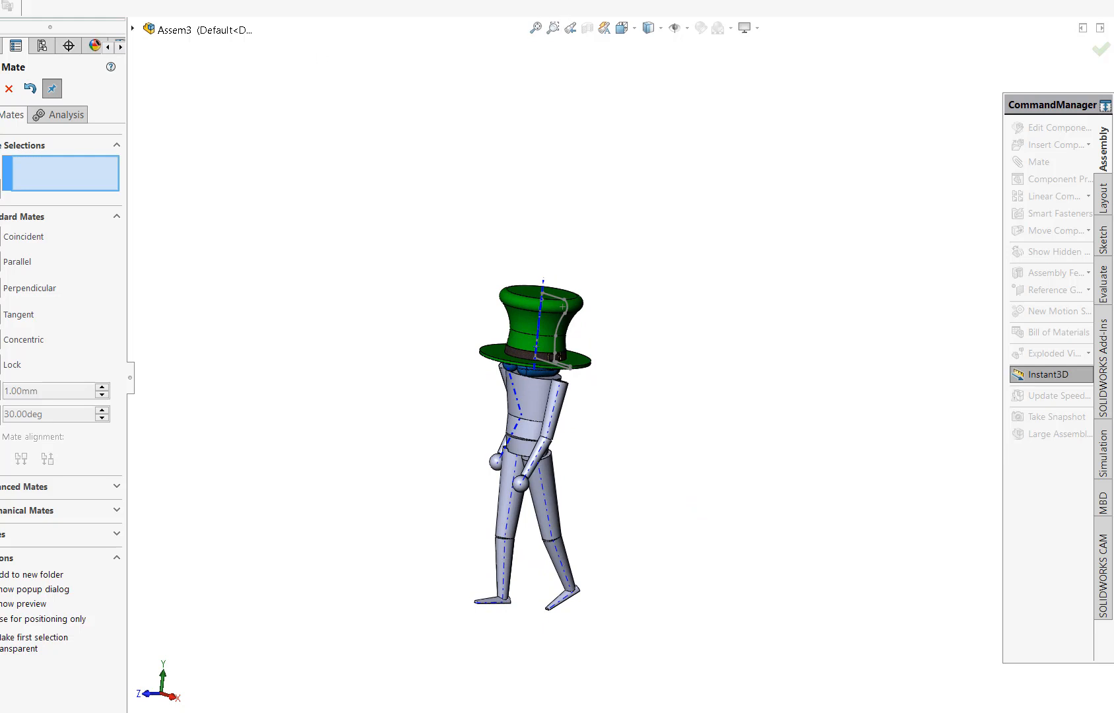
key(Escape)
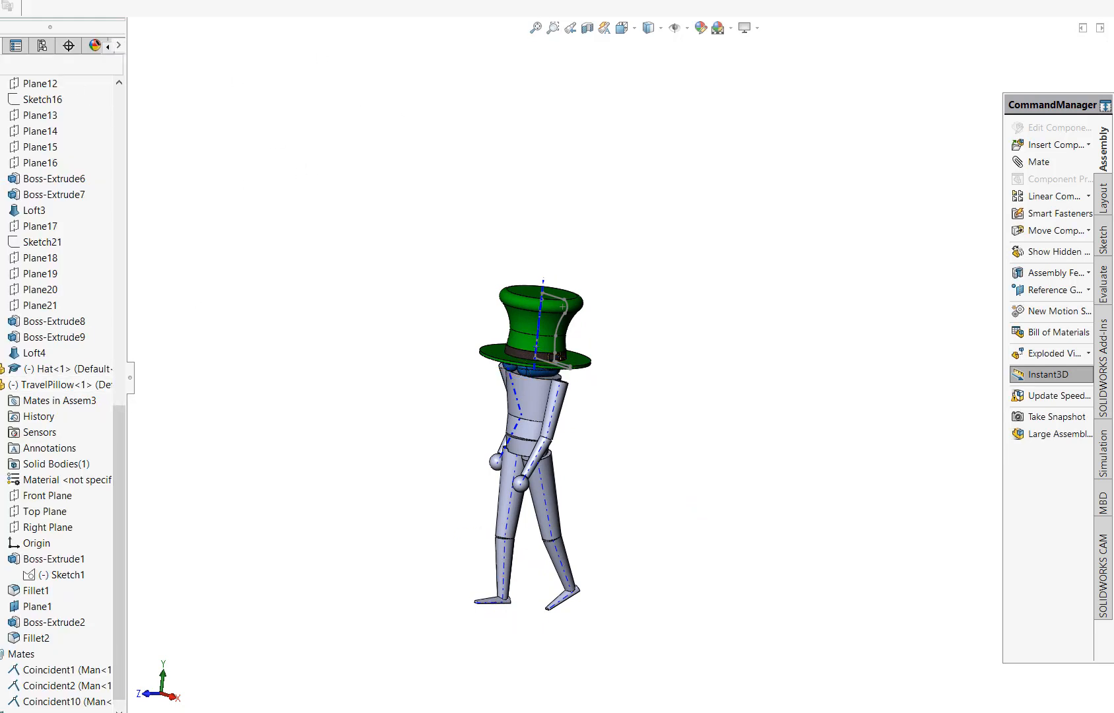
Step: Collapse the TravelPillow and Man components in the feature tree and expand the Hat component
click(1, 384)
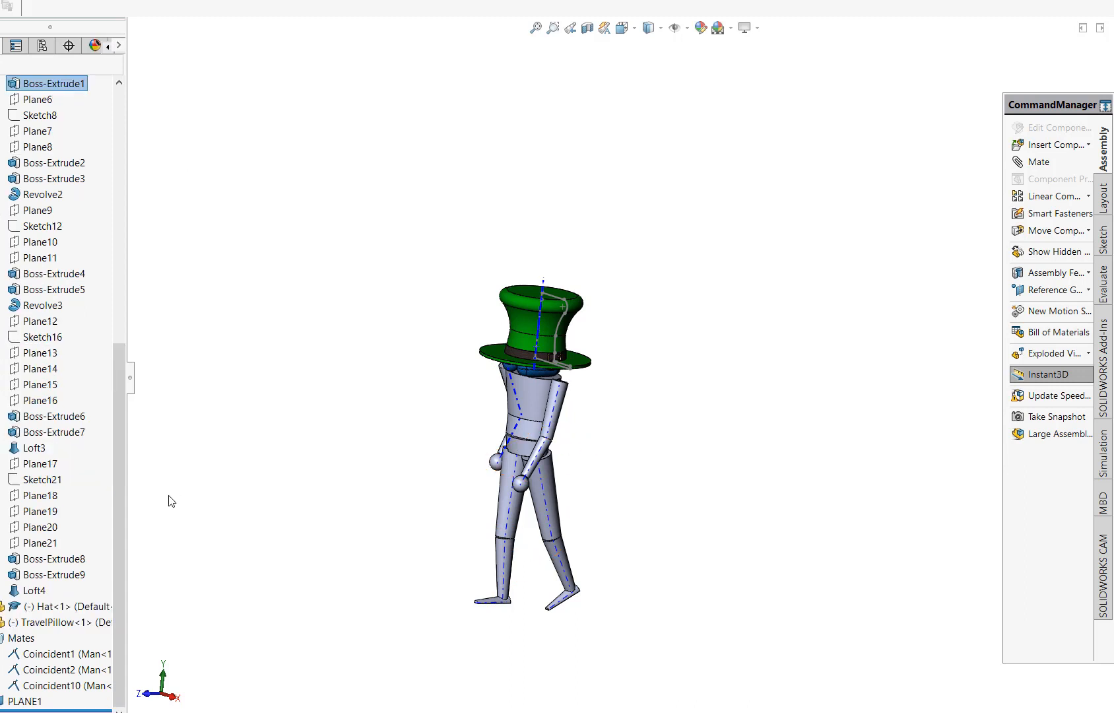
drag(114, 459, 24, 171)
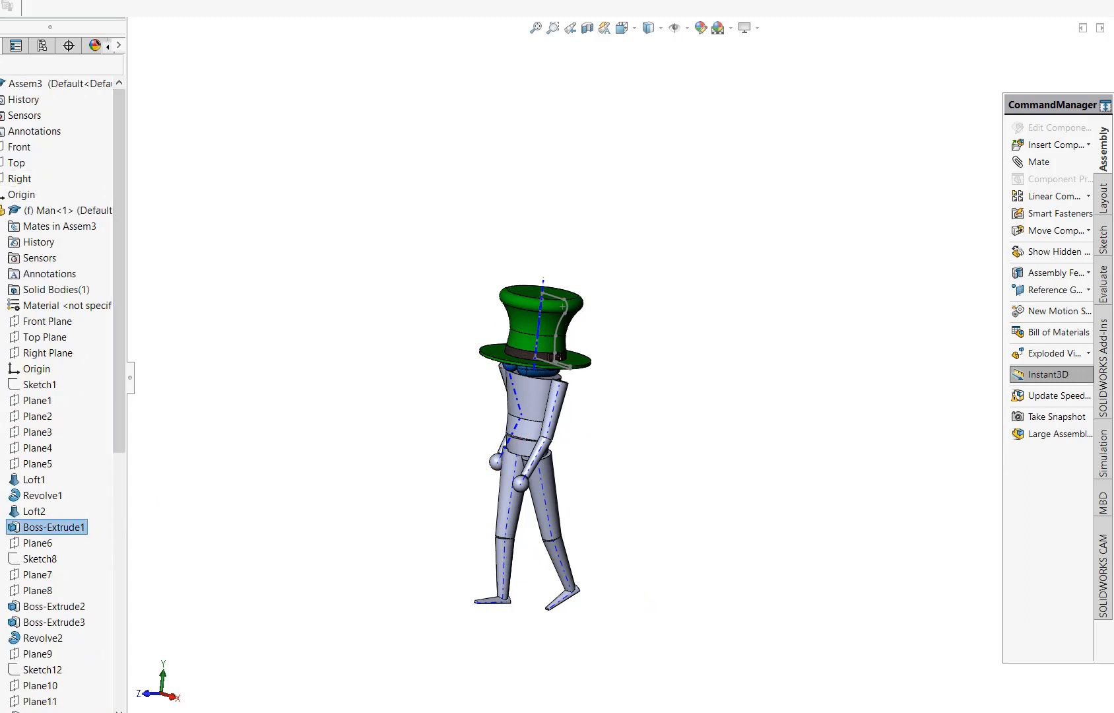
click(1, 210)
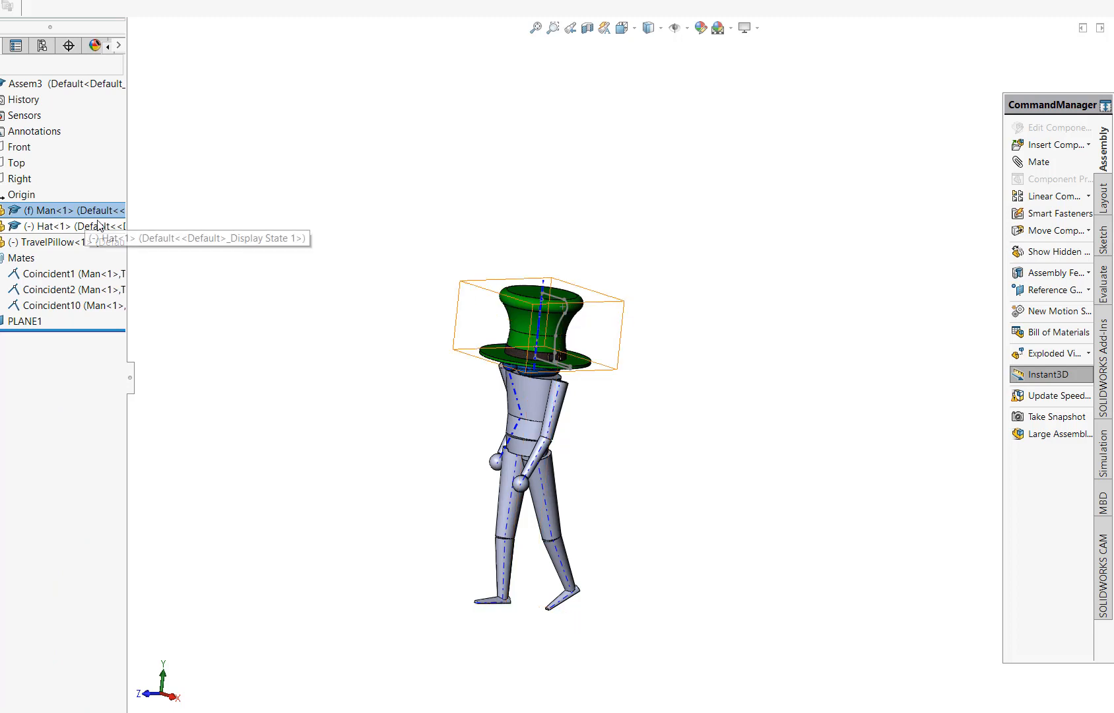
click(33, 228)
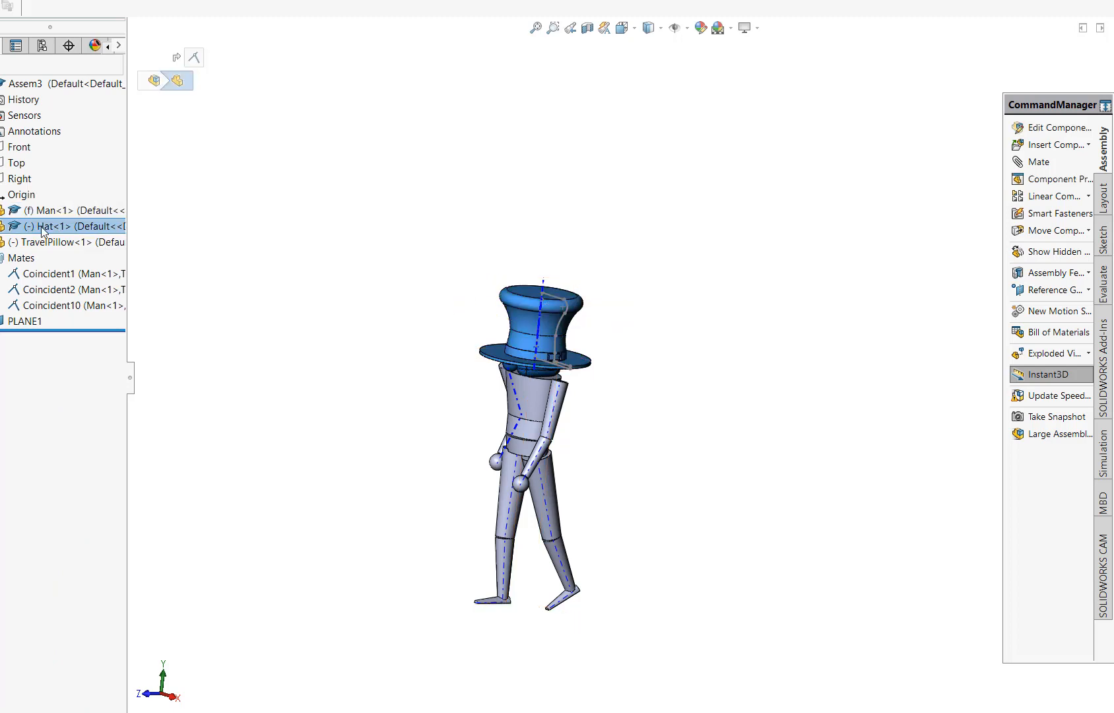
right_click(43, 230)
click(1, 225)
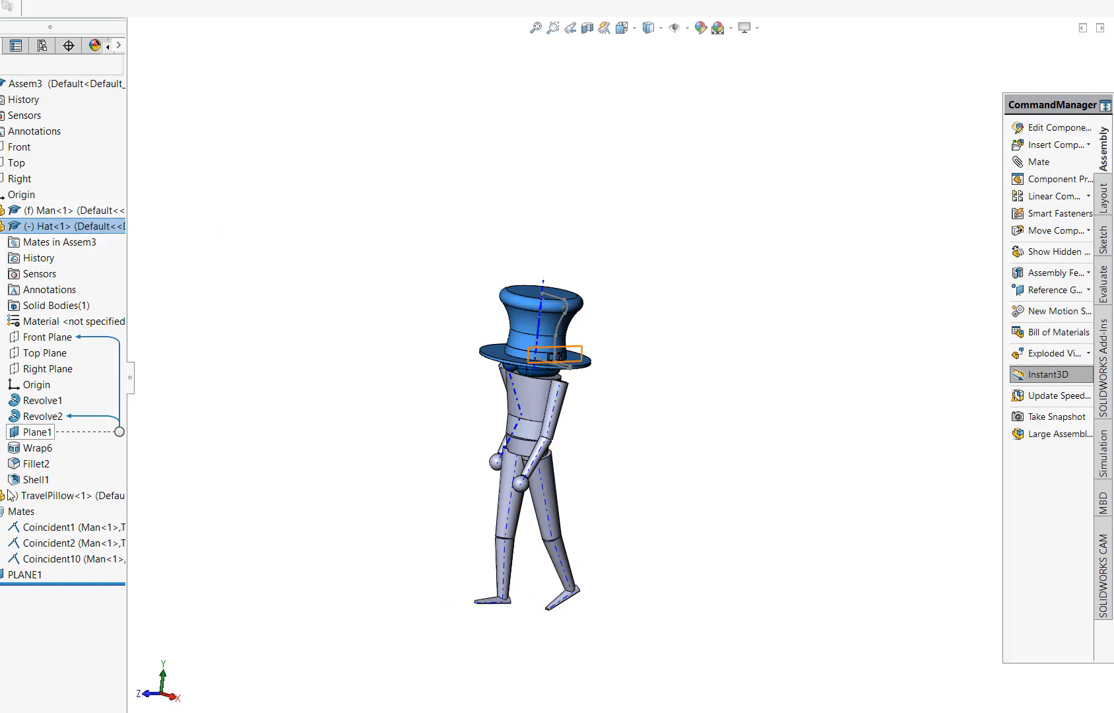
Step: Start editing the Hat part in the assembly's context, saving the assembly as Assem3.SLDASM and converting the travel pillow file to the current version
right_click(69, 228)
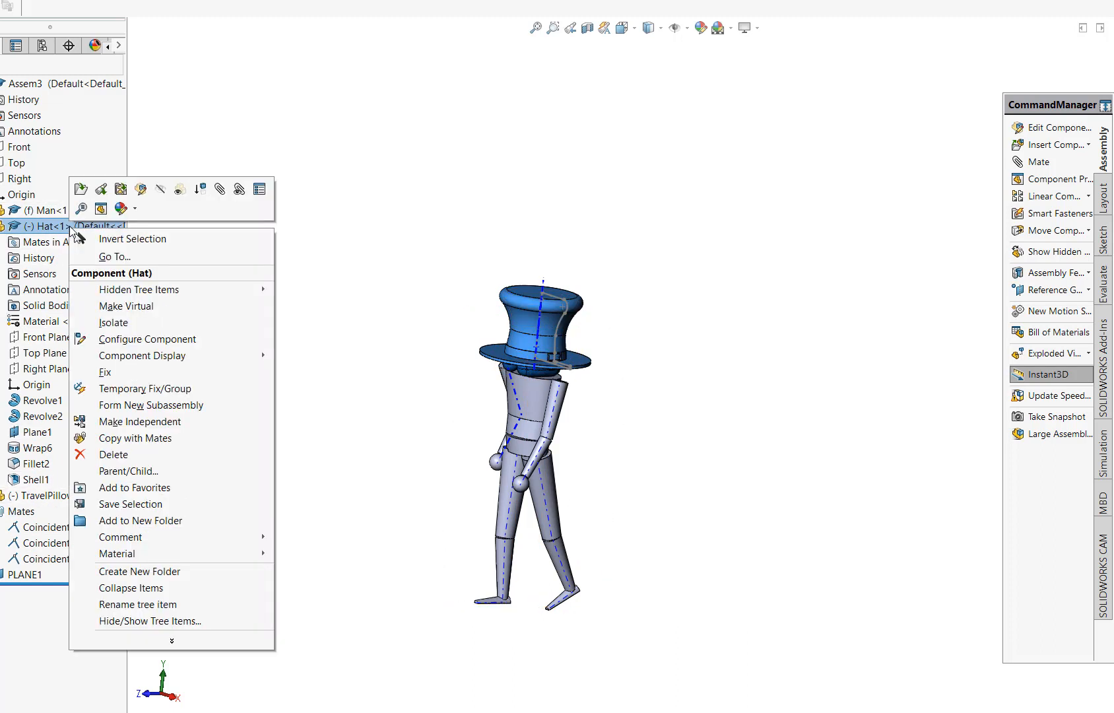
click(142, 189)
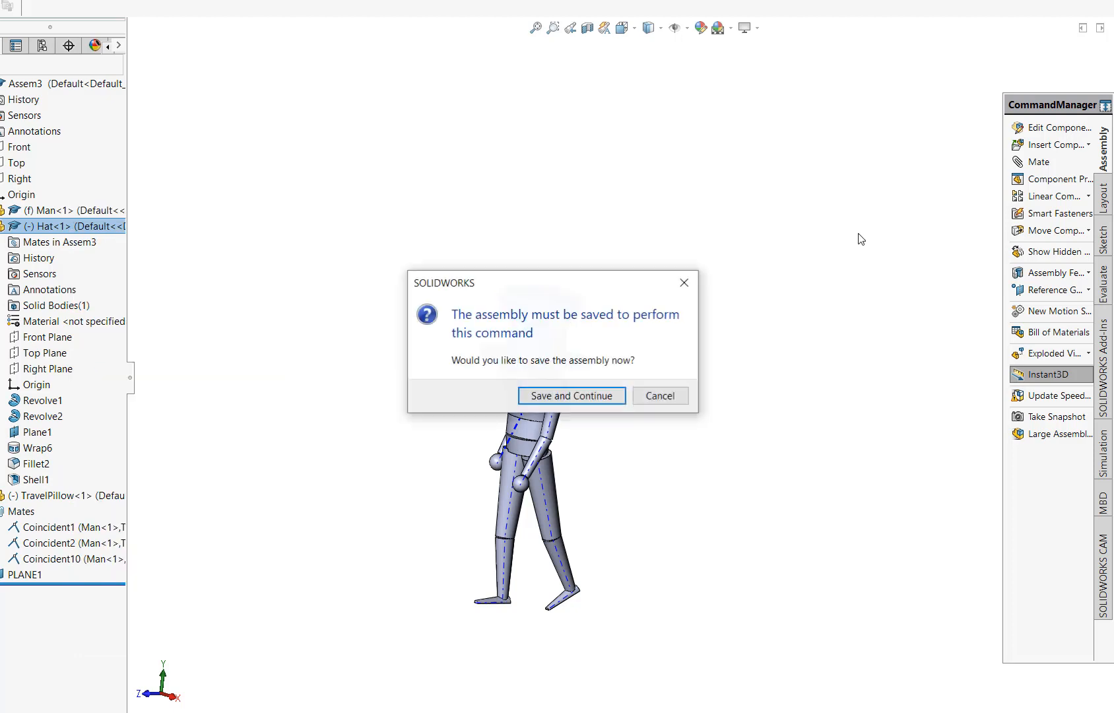
click(572, 392)
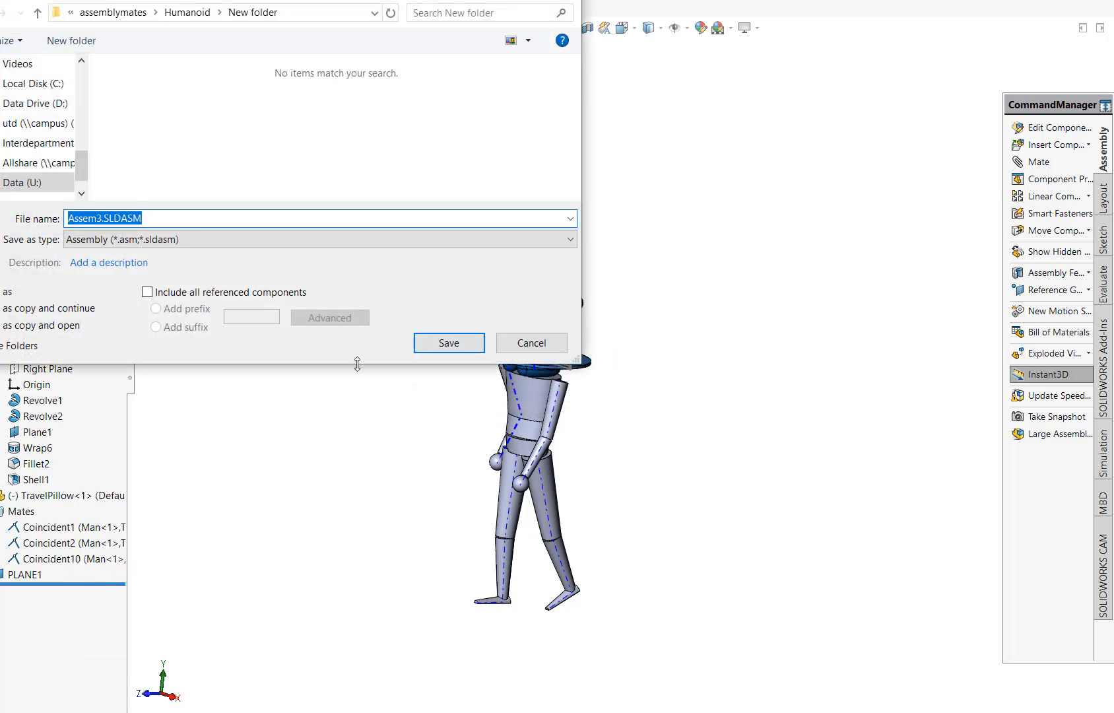
click(473, 344)
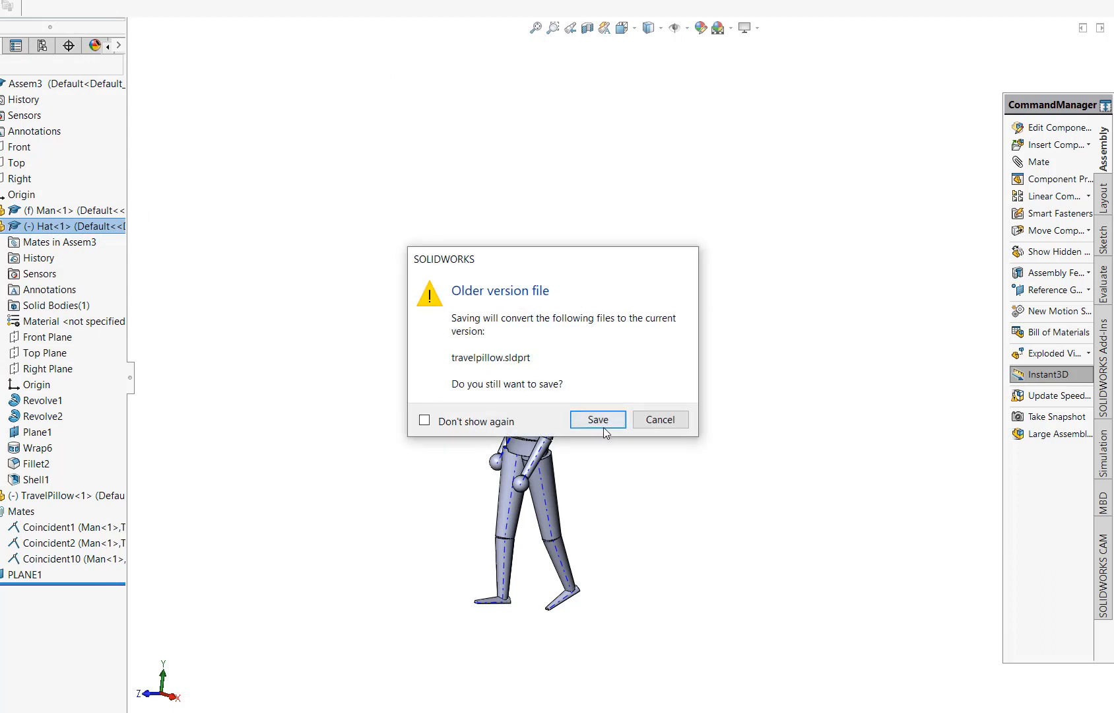
click(600, 426)
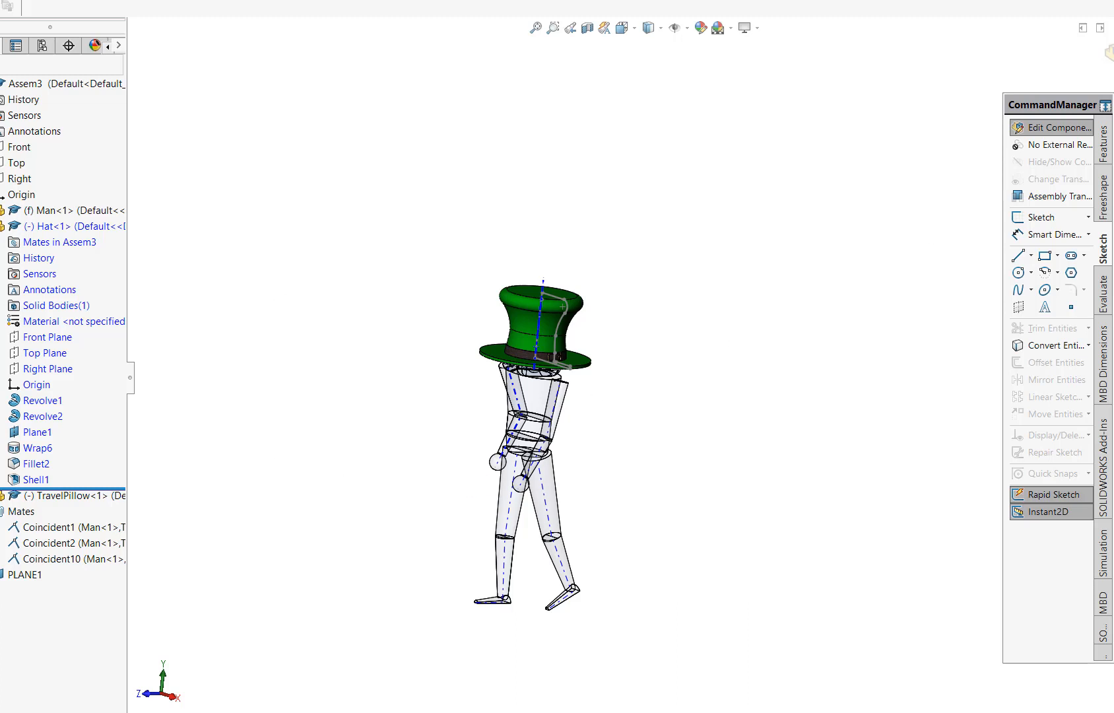
Step: Scale the hat uniformly about its centroid by a factor of 0.5 and return to editing the assembly
click(82, 226)
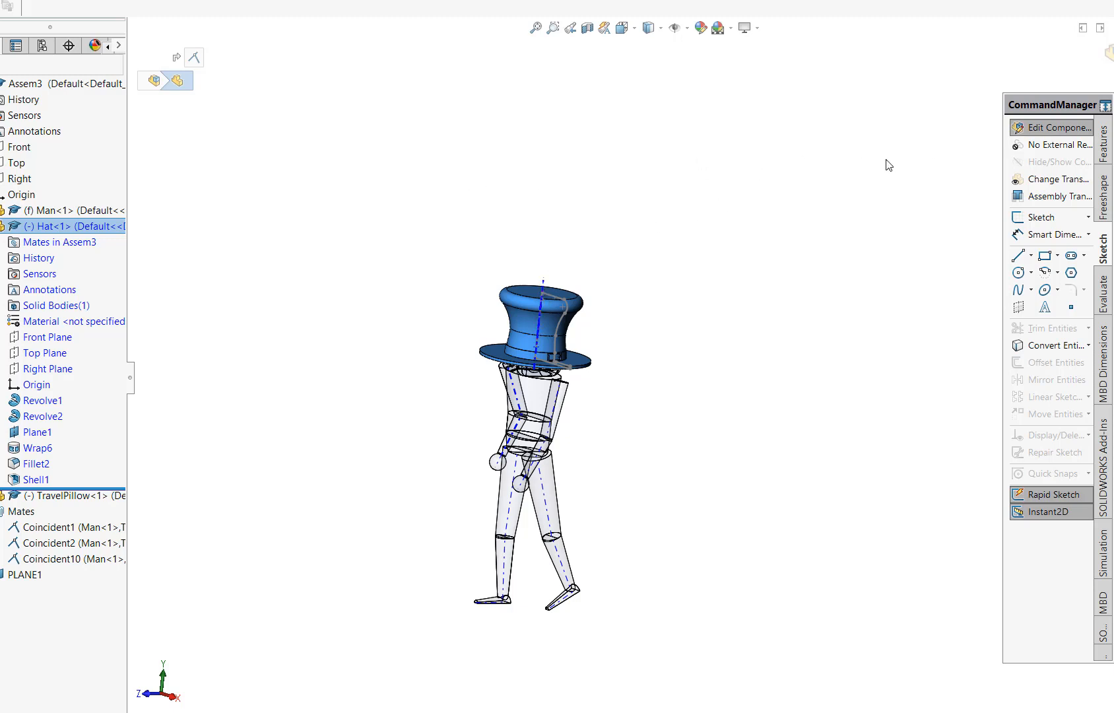
click(1107, 151)
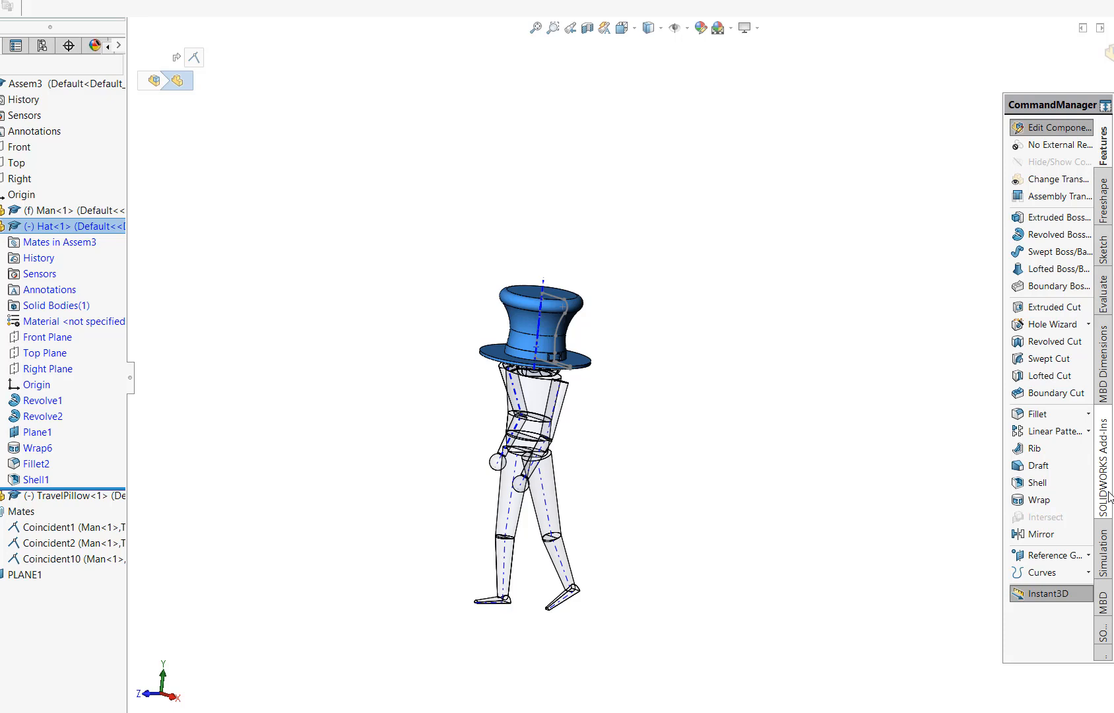
click(935, 392)
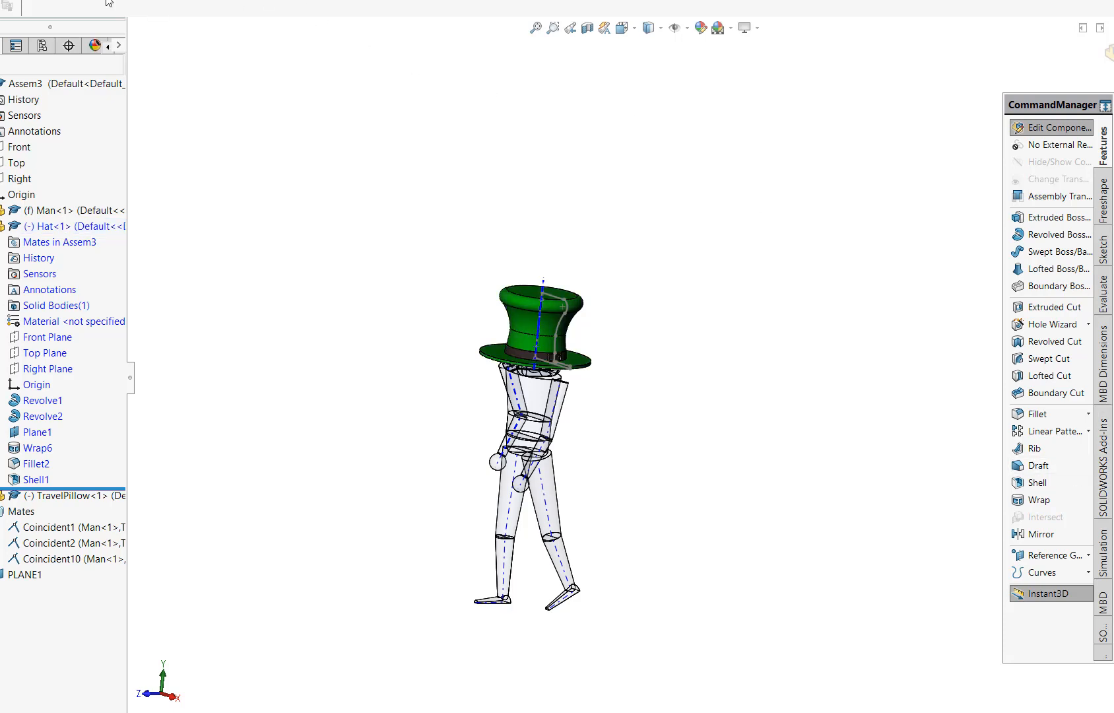
click(168, 1)
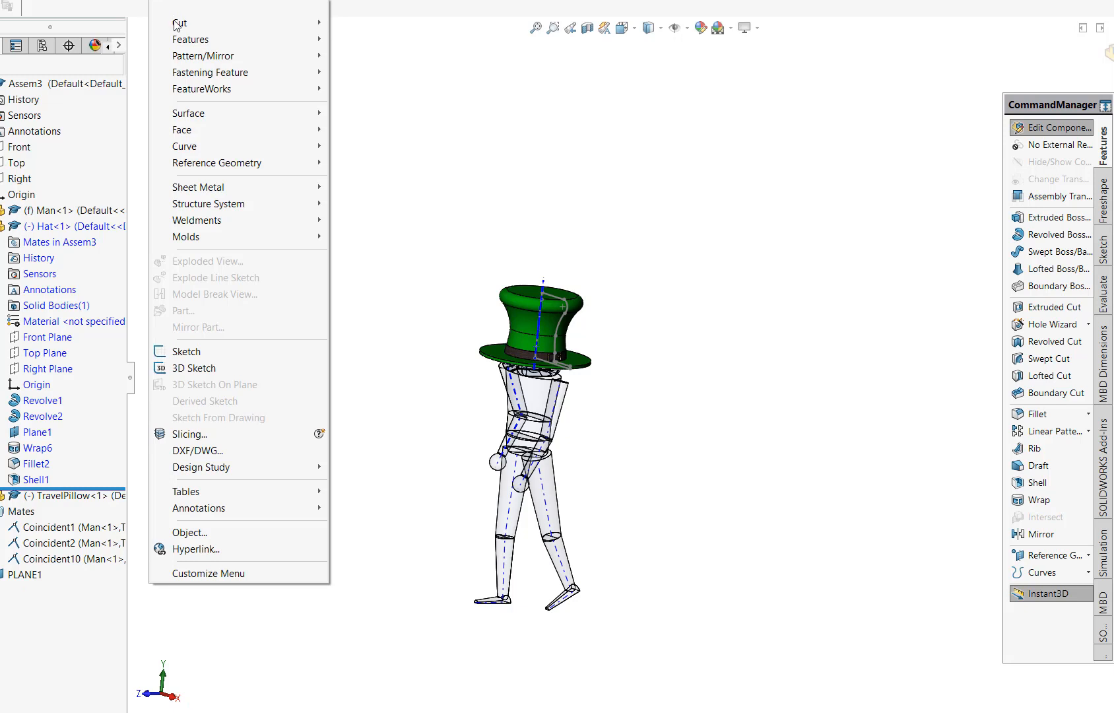
mouse_move(264, 46)
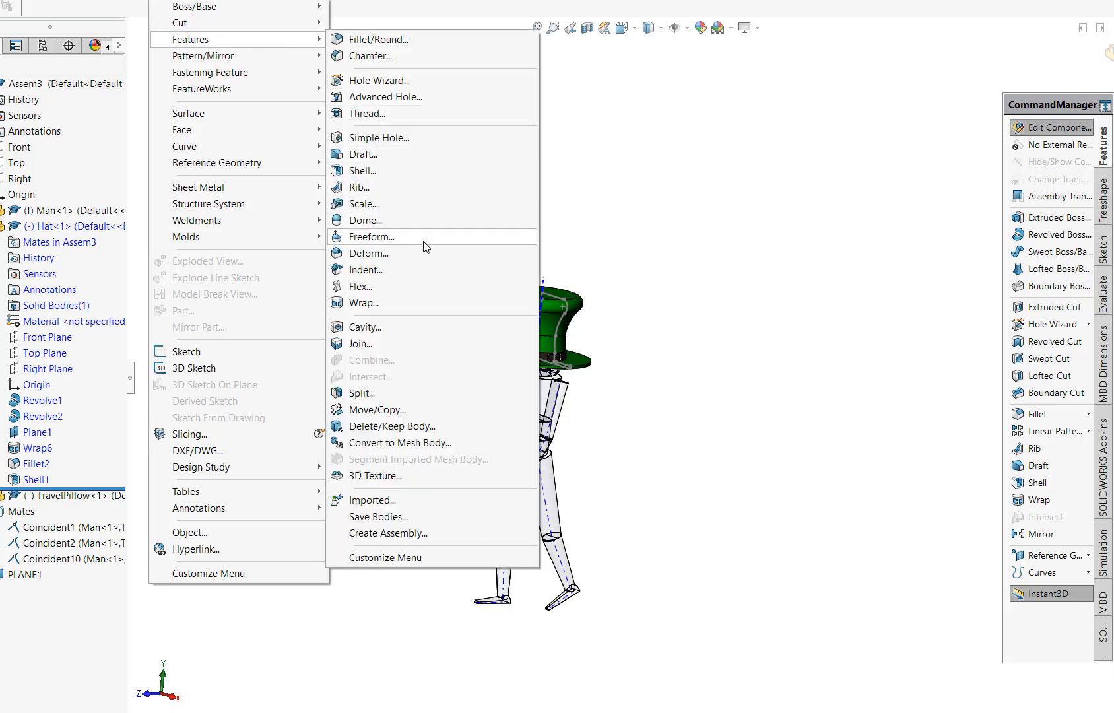
click(427, 213)
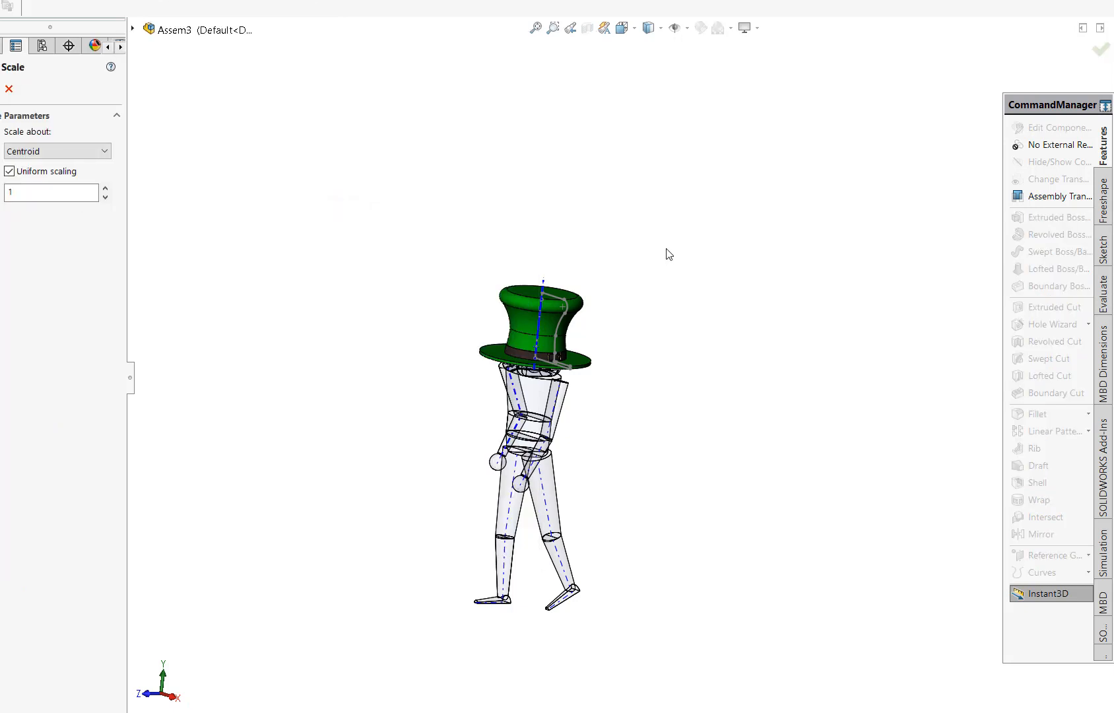
double_click(27, 191)
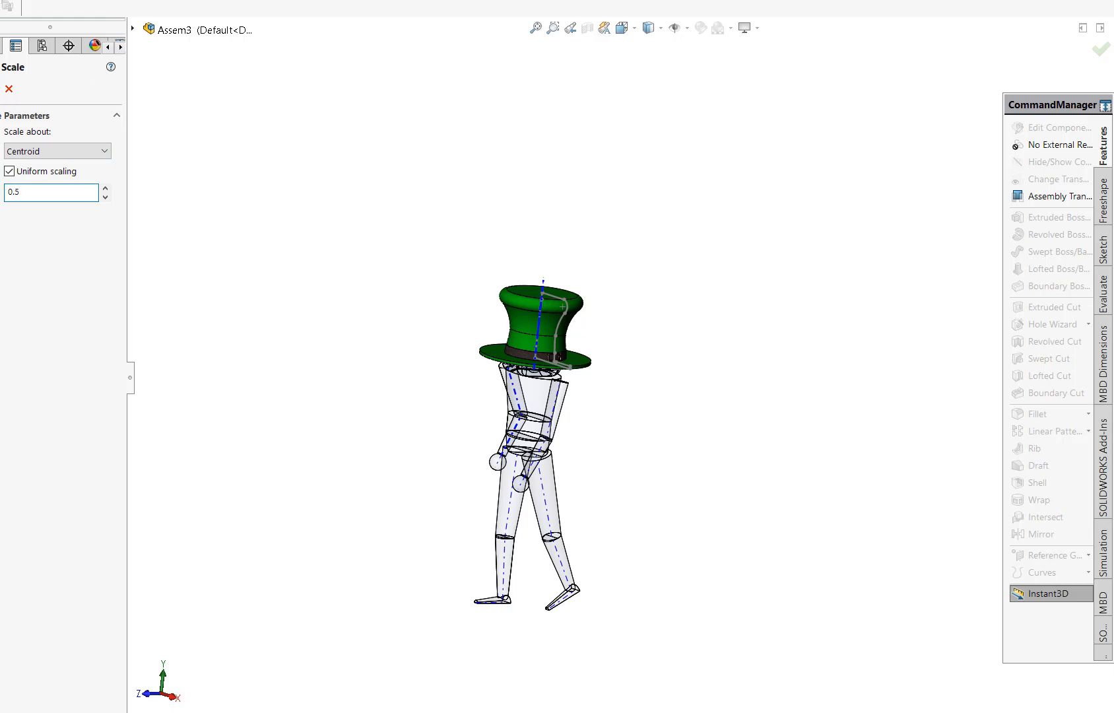
key(Return)
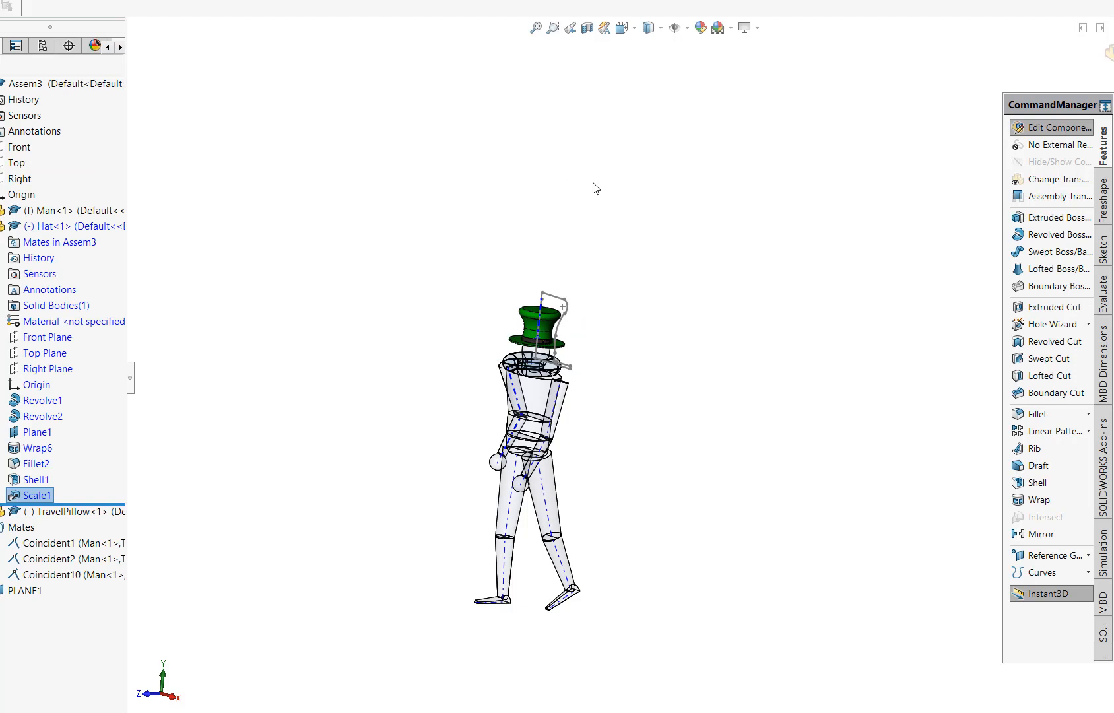
click(1108, 53)
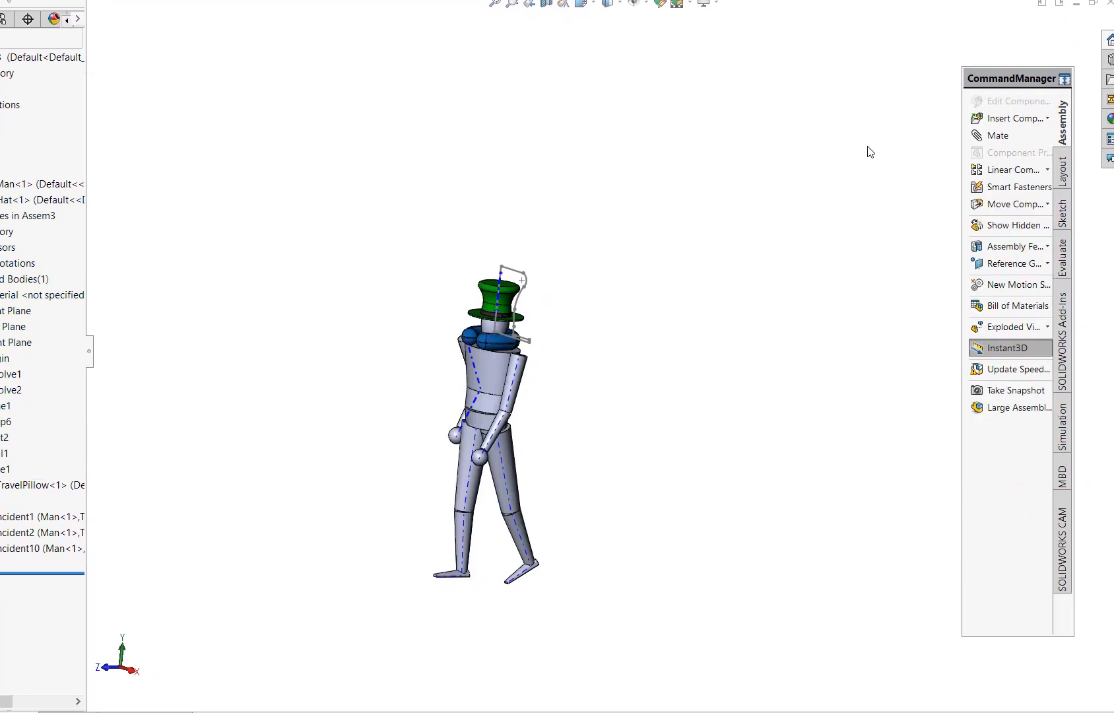
click(512, 3)
drag(386, 244, 636, 611)
middle_drag(636, 612, 800, 355)
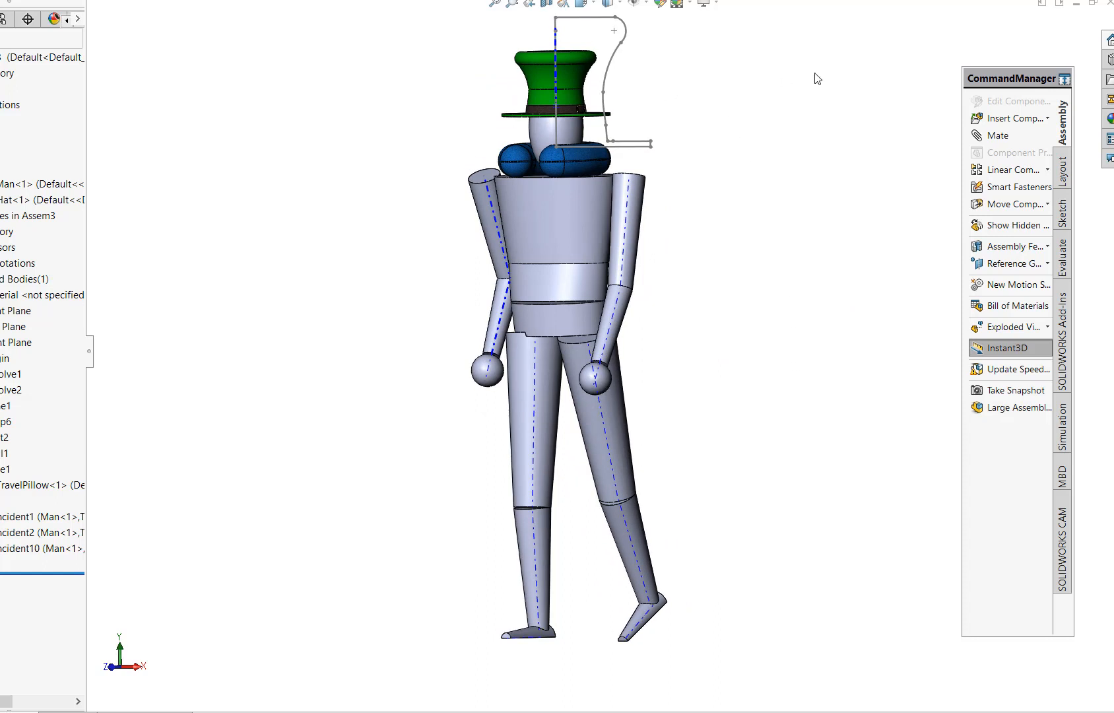
scroll(781, 247, up, 2)
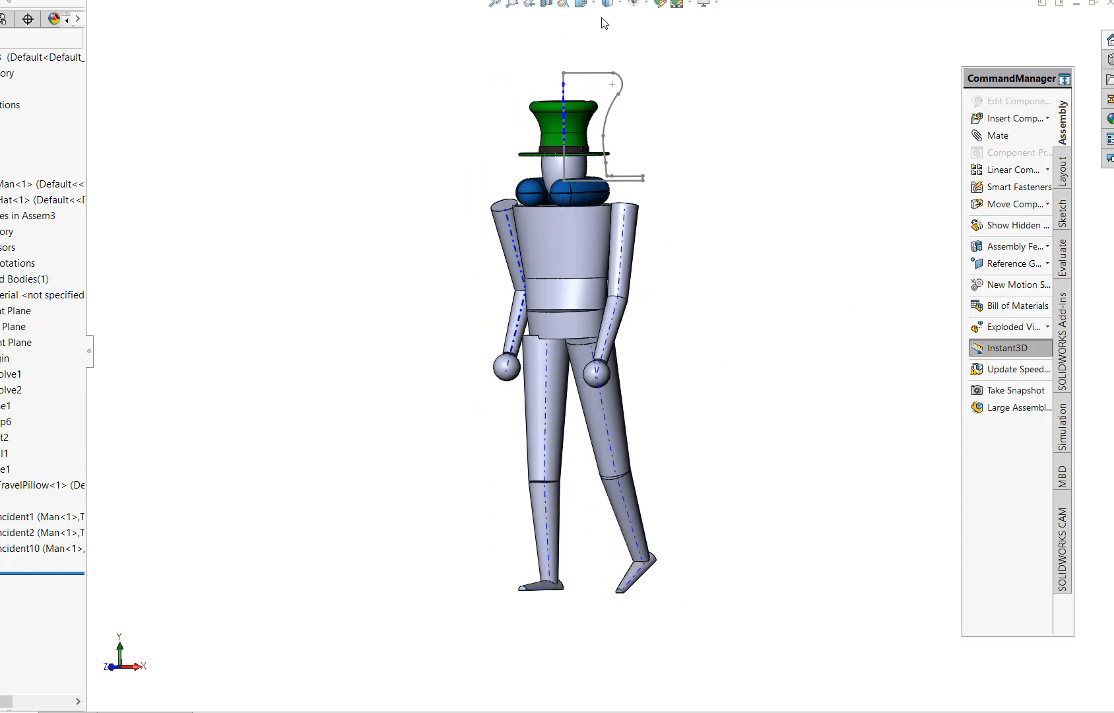
Step: Hide the axes and temporary axes in the assembly view
click(619, 3)
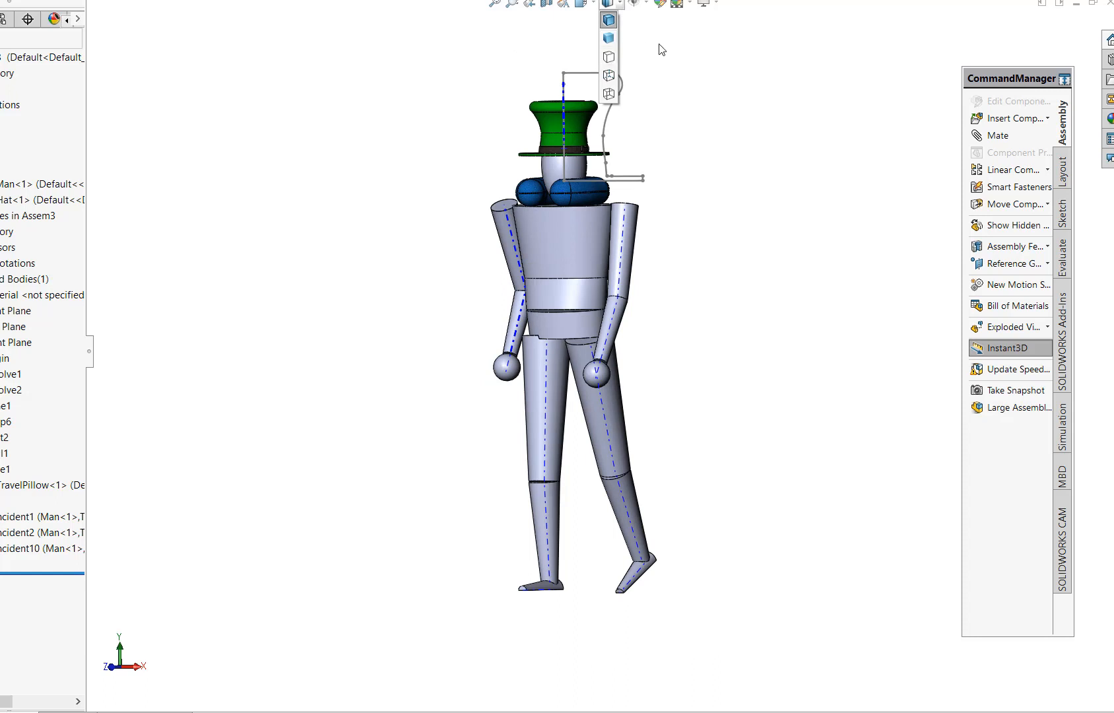
click(645, 4)
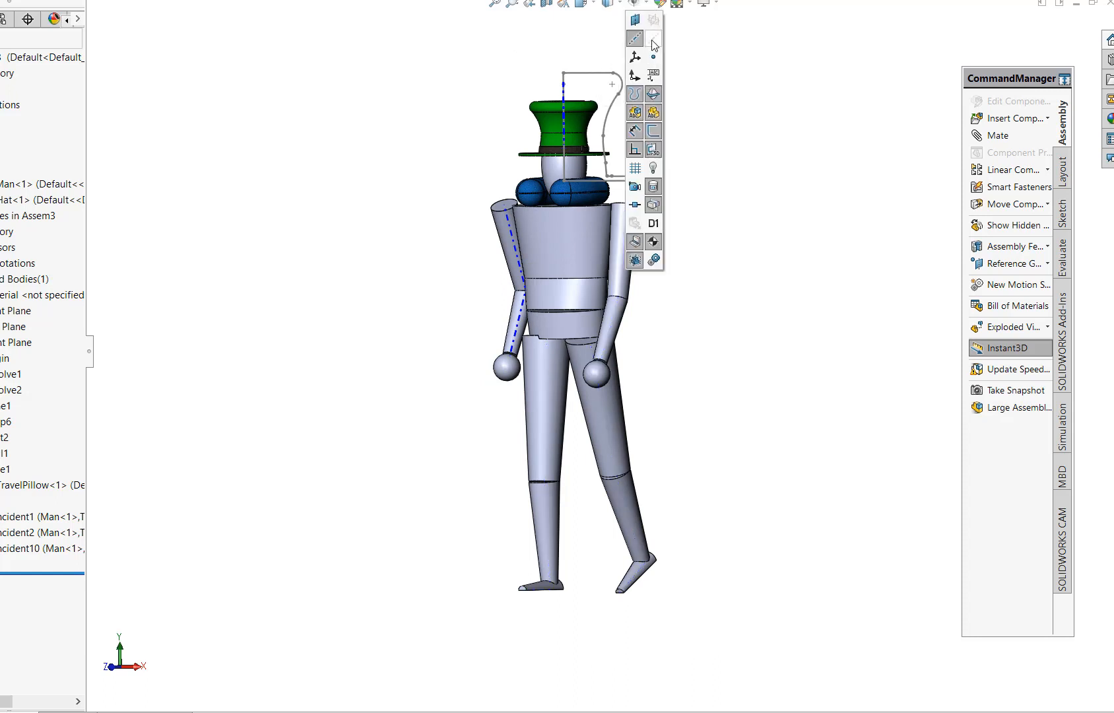
click(653, 41)
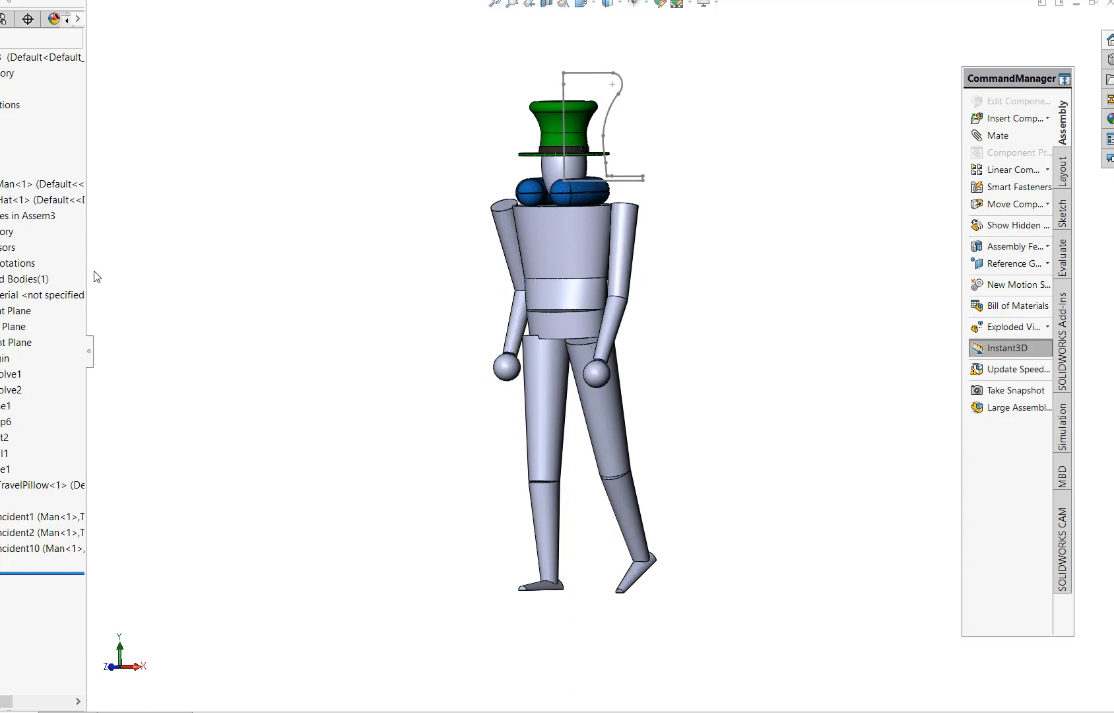
middle_drag(727, 374, 771, 459)
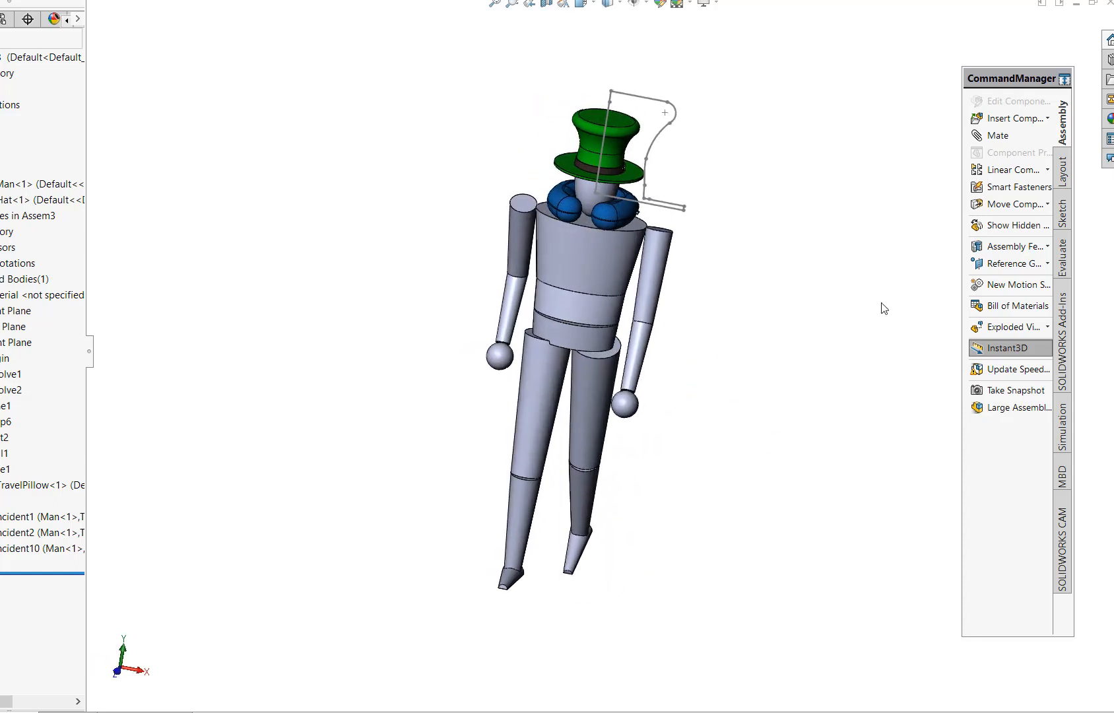
Step: Open the Hat component as a separate part document
click(23, 200)
right_click(23, 204)
key(Escape)
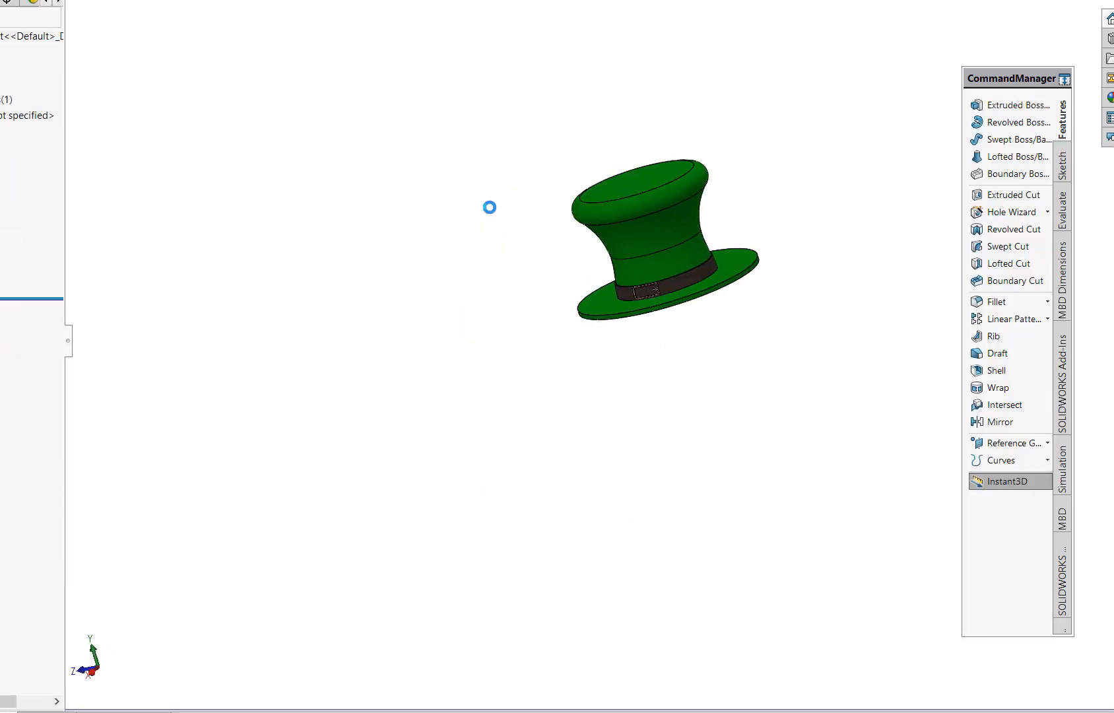
Step: Open Sketch1 of the hat's Revolve1 feature for inspection and exit it without making changes
click(26, 194)
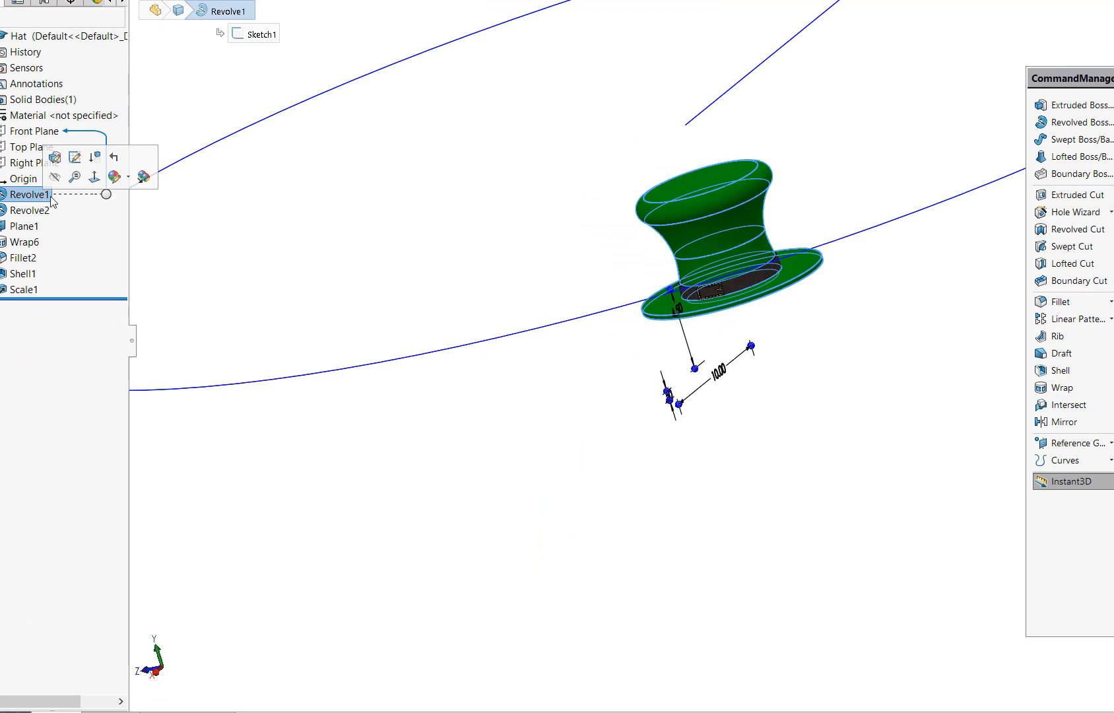
key(f)
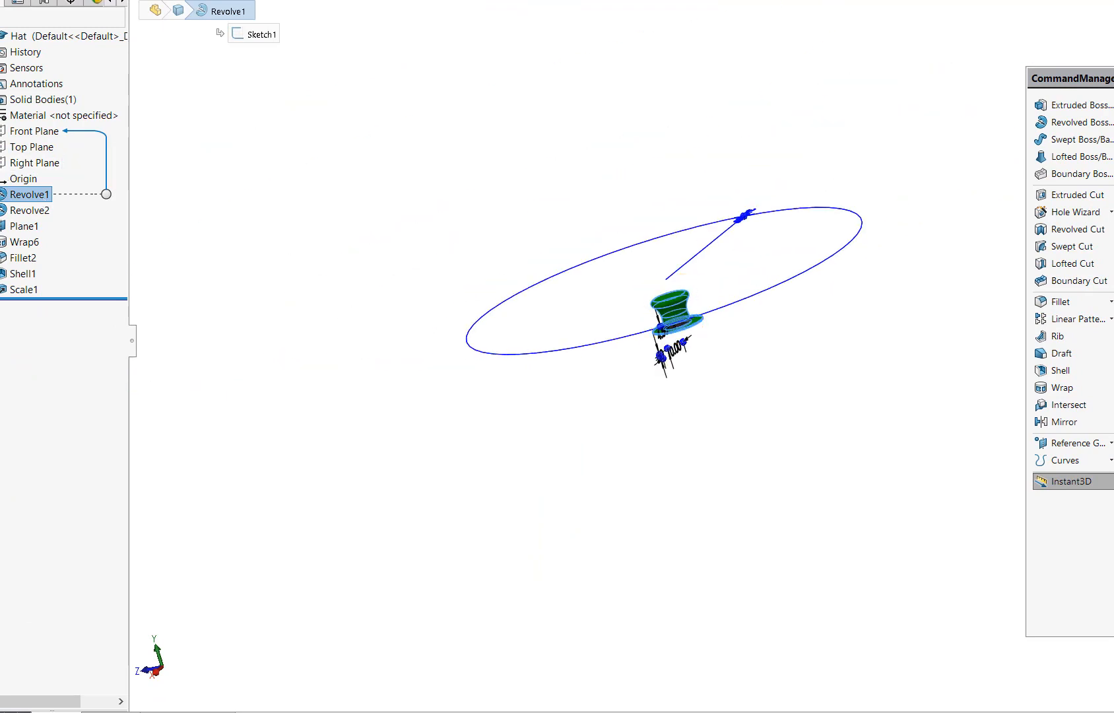
click(69, 211)
right_click(69, 211)
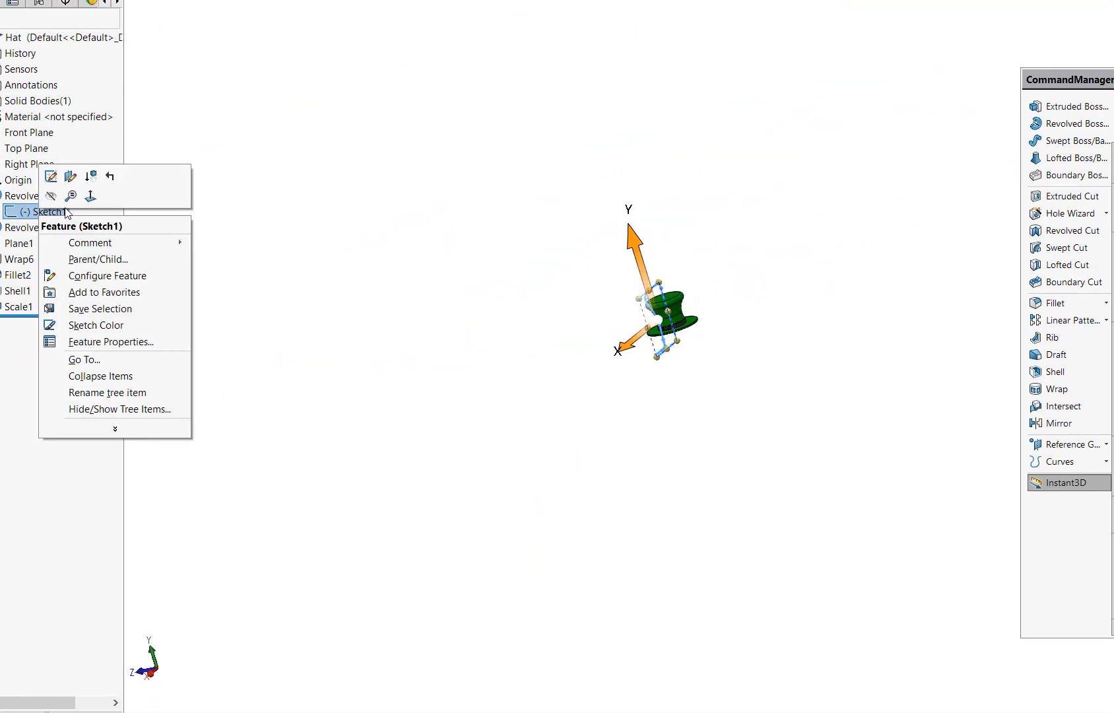
click(51, 176)
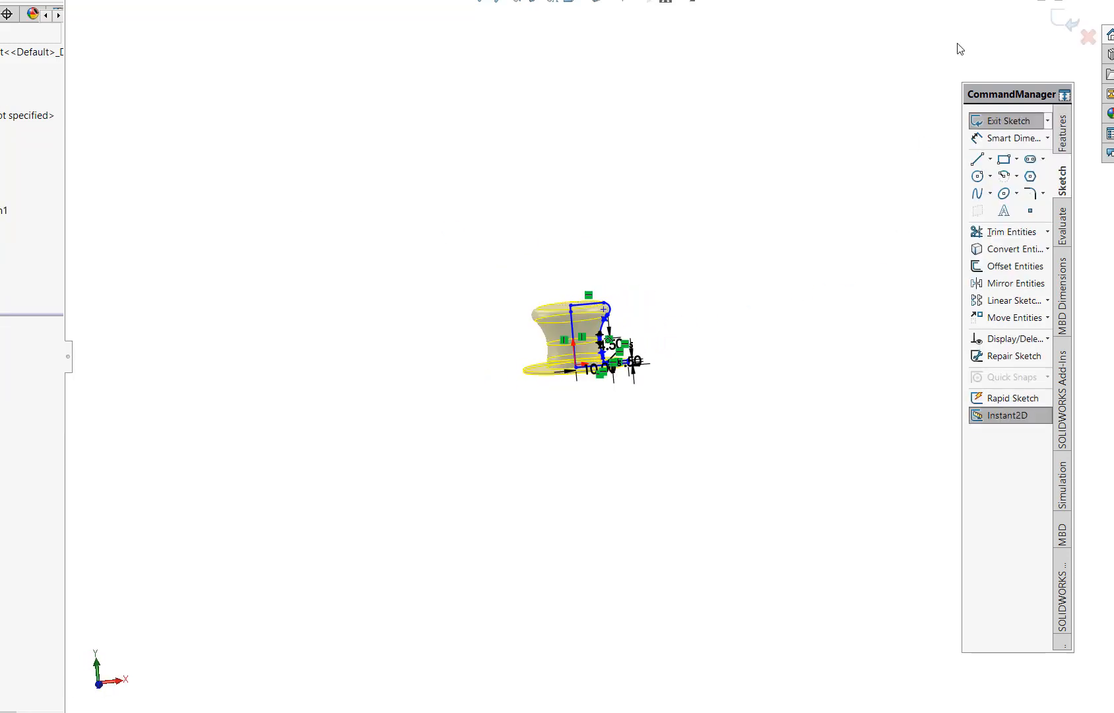
click(1067, 25)
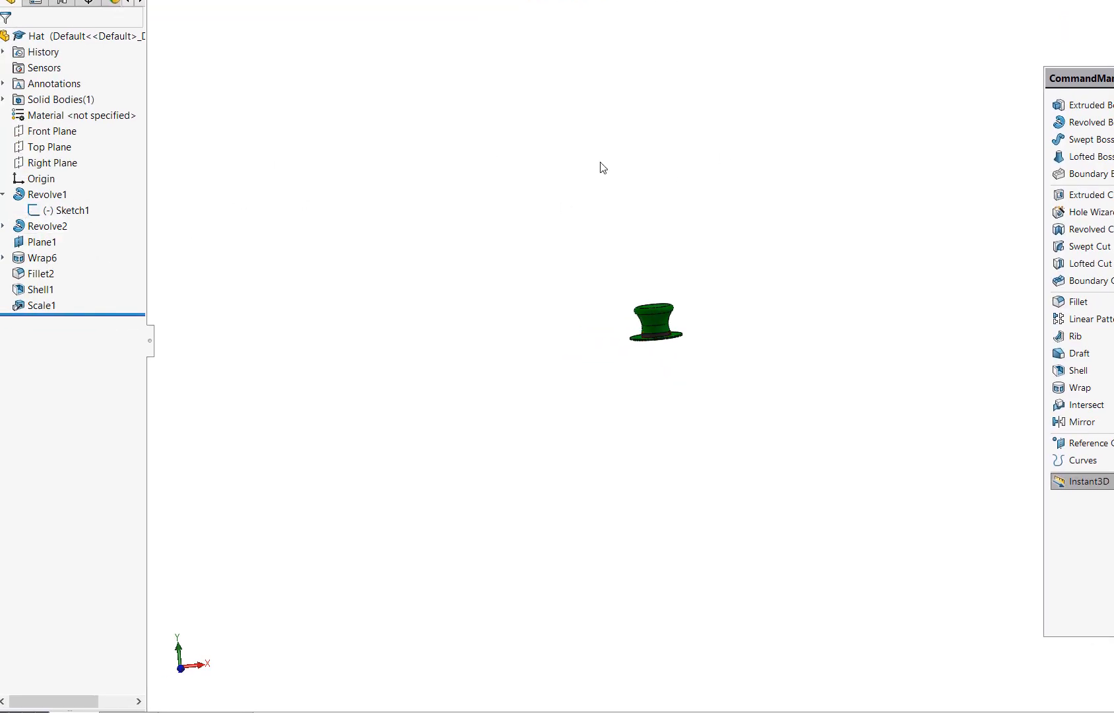
Step: Open Sketch2 of the hat's Revolve2 feature for inspection and exit it without making changes
click(46, 225)
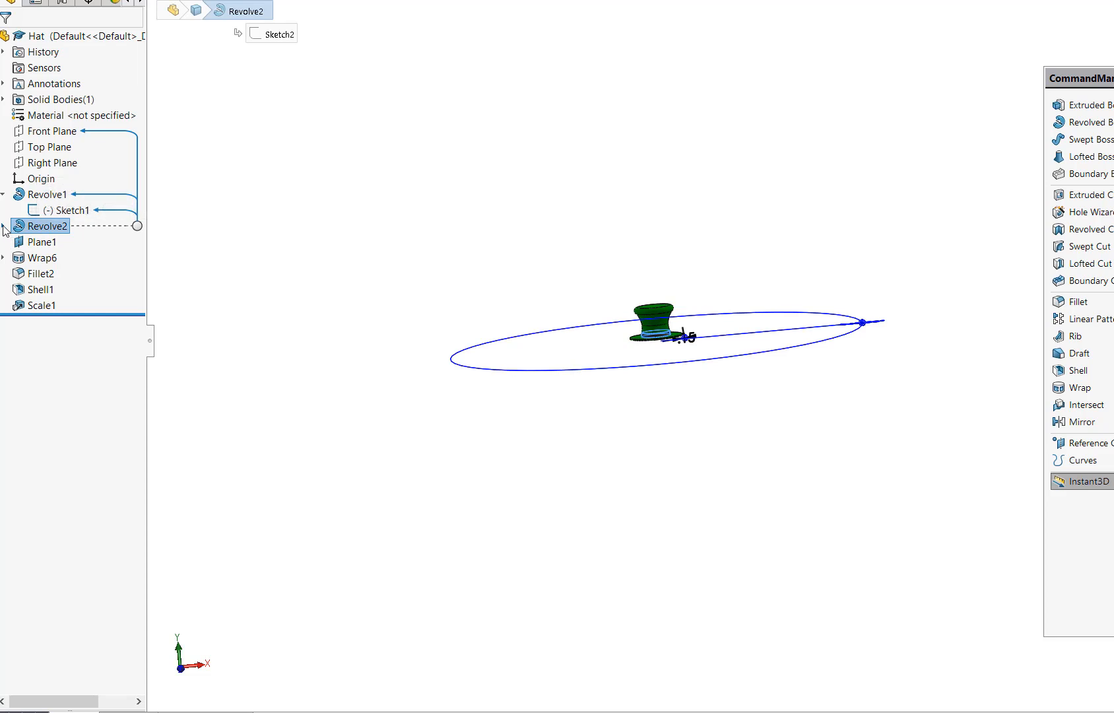
click(4, 226)
click(58, 242)
right_click(66, 239)
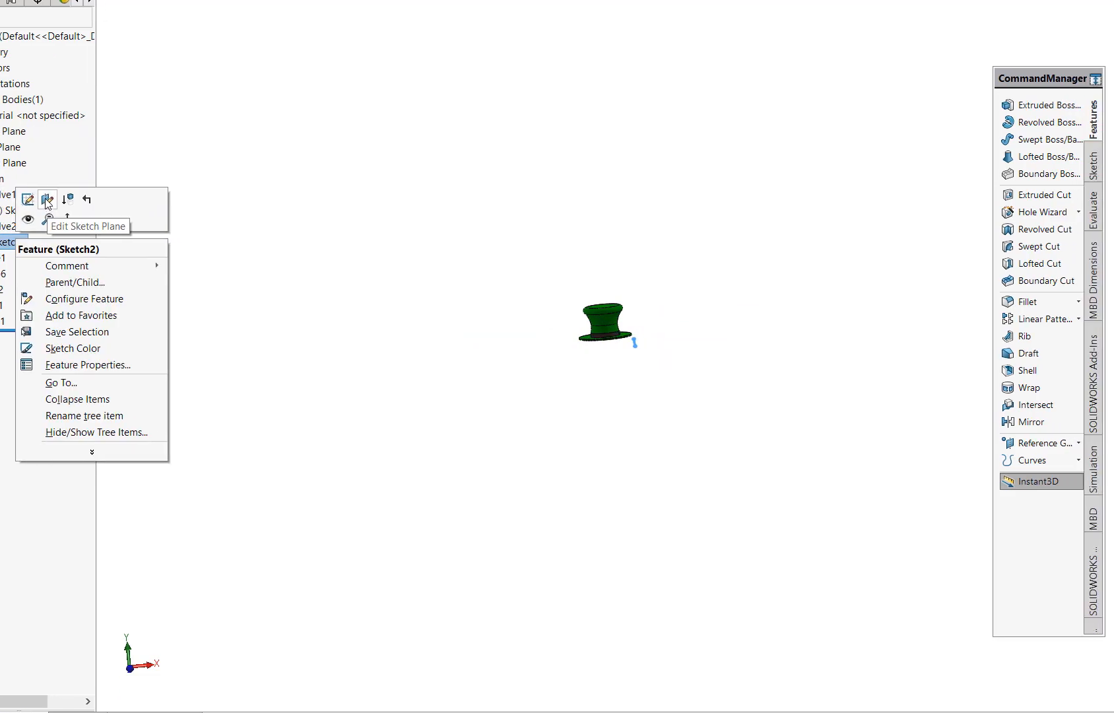
click(1, 200)
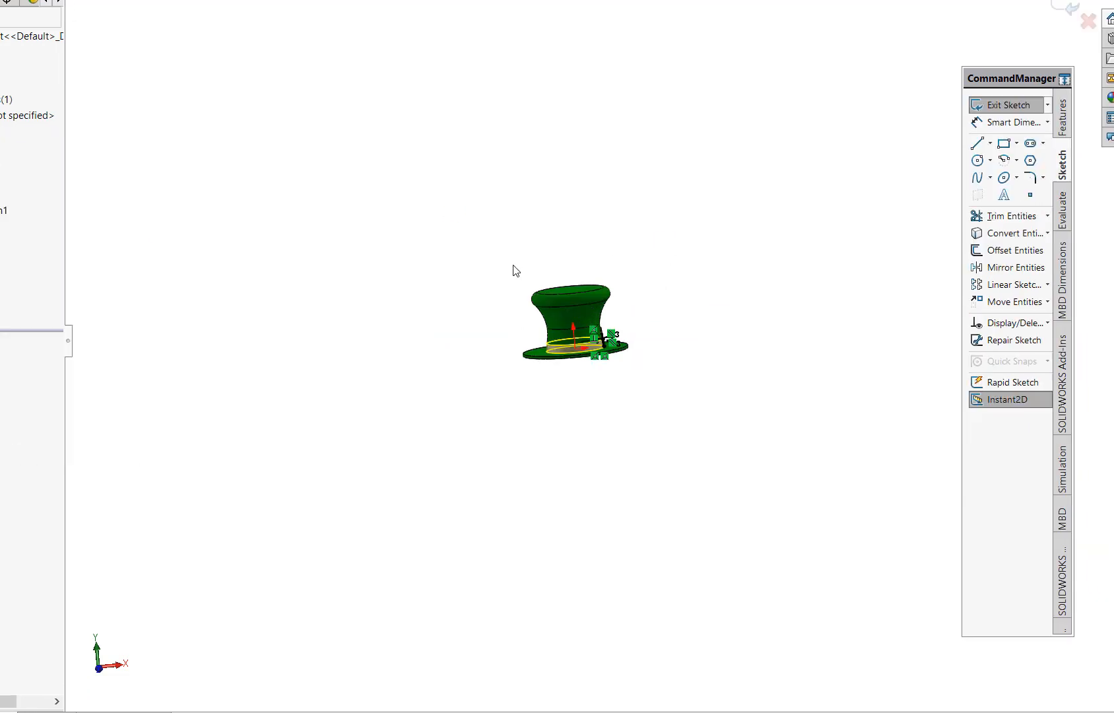
click(1068, 8)
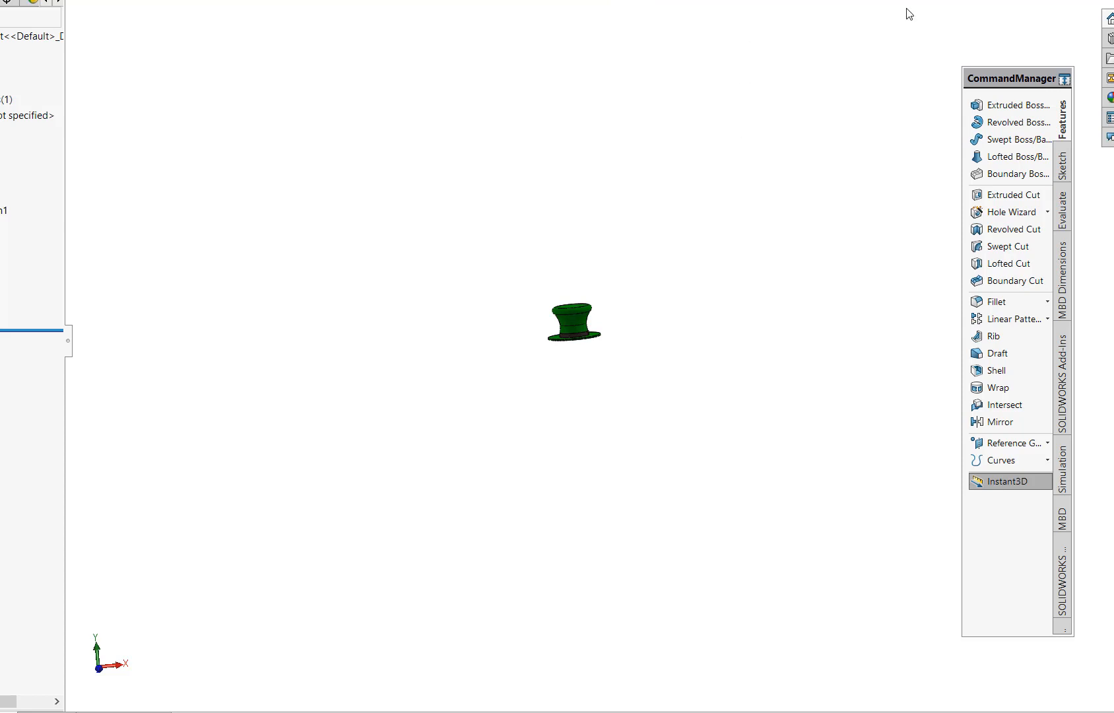
Step: Close the Hat part, saving the changes to Hat.SLDPRT, and rebuild the assembly
click(1104, 0)
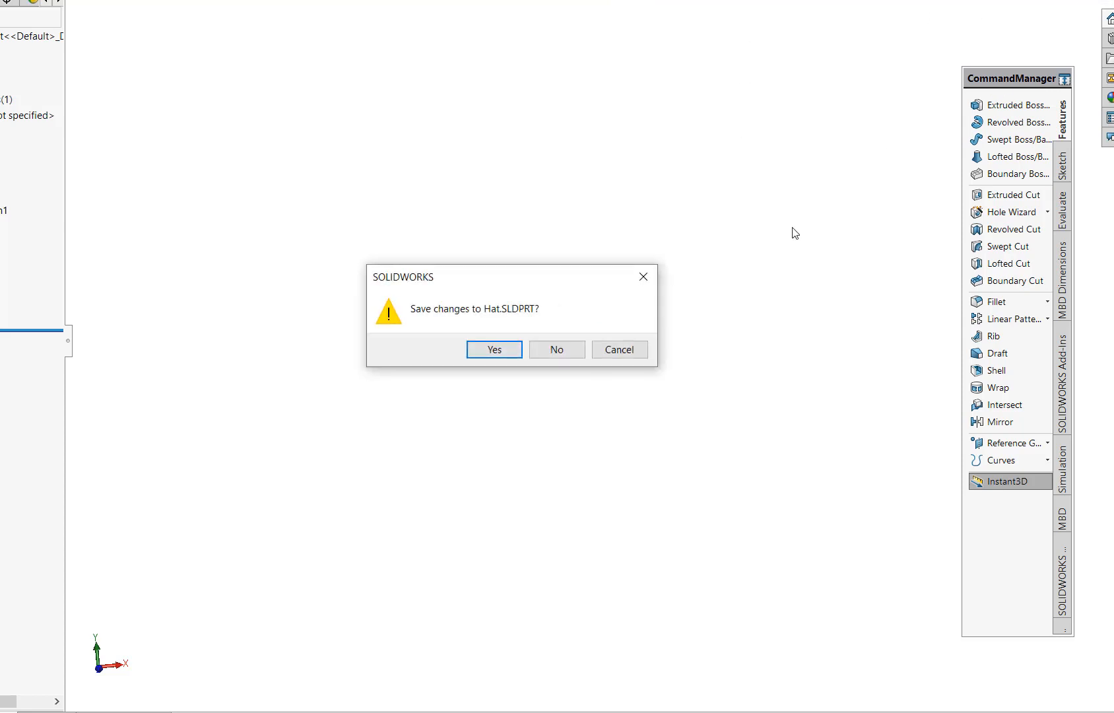
click(514, 349)
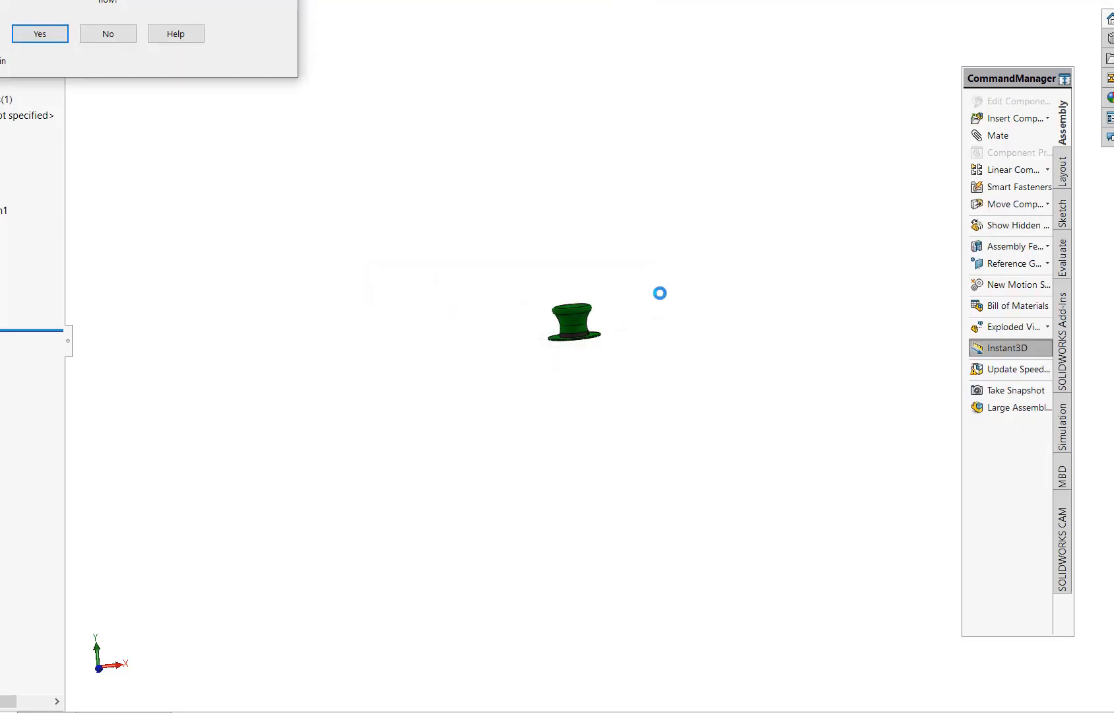
click(48, 35)
click(62, 41)
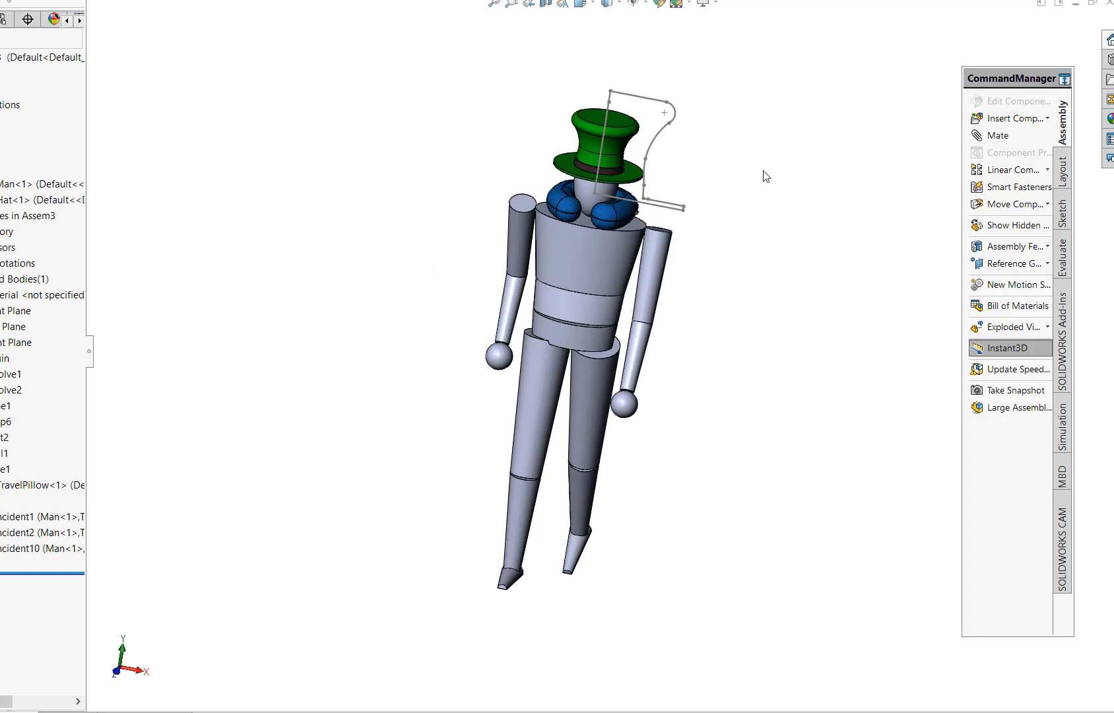
Step: Turn off the display of sketches in the assembly to hide the hat's profile sketch
click(637, 114)
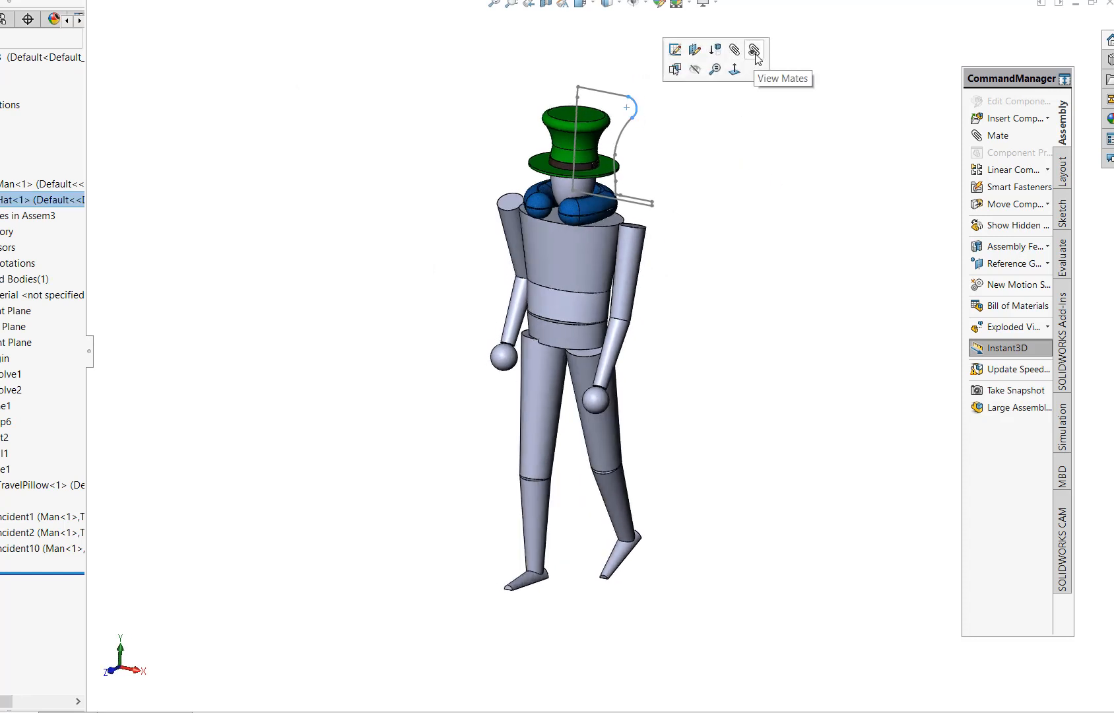
click(645, 4)
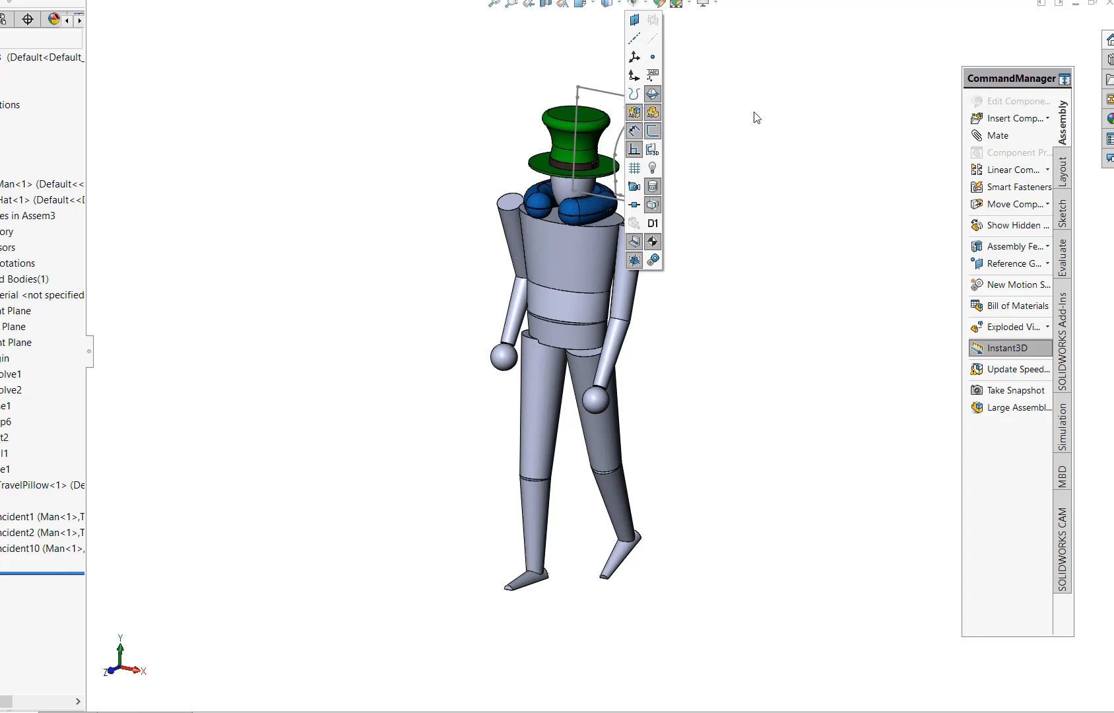
click(638, 5)
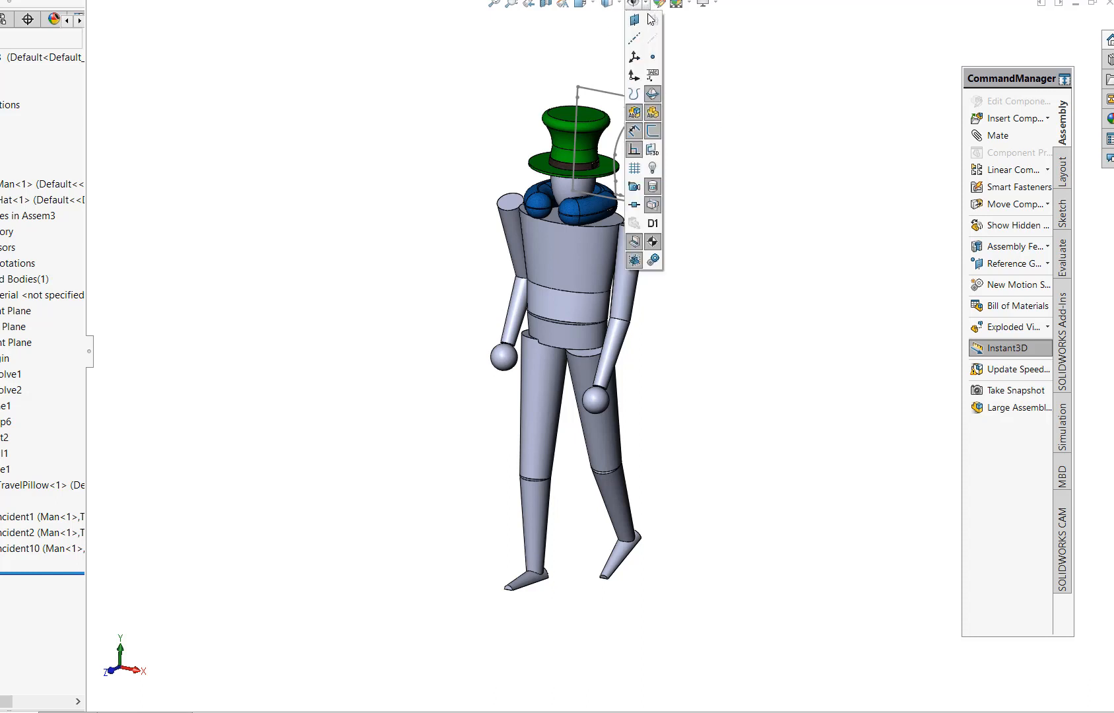
click(653, 130)
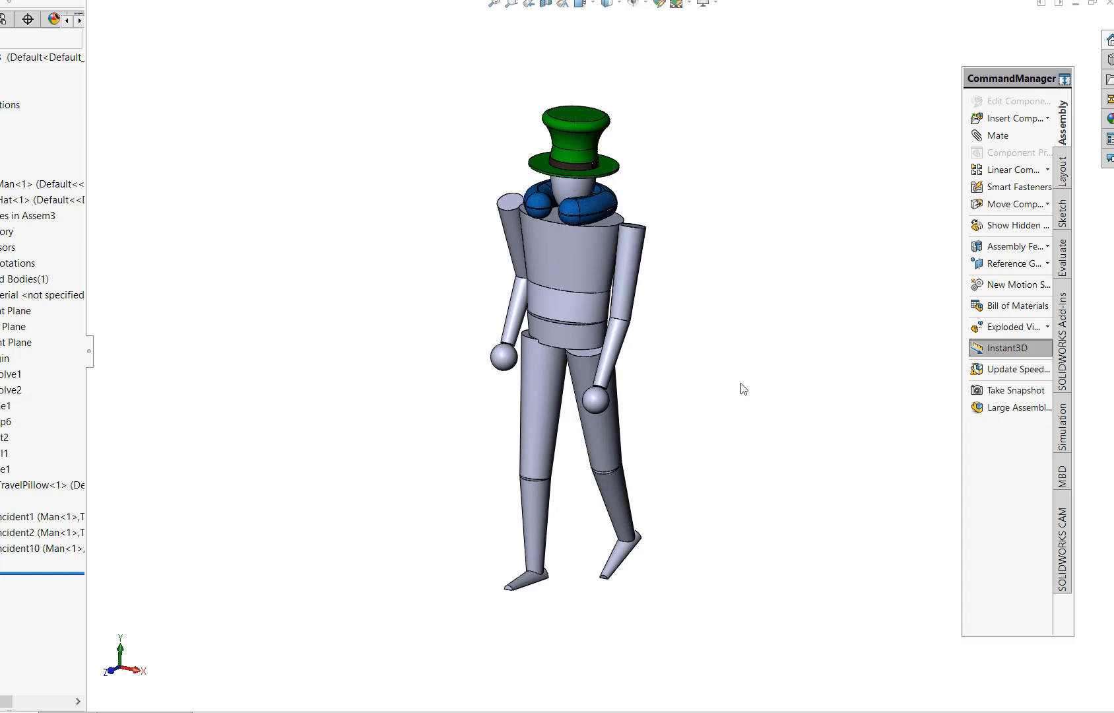
Step: Examine the fit of the hat and travel pillow on the man from several angles
middle_drag(744, 388, 715, 400)
scroll(715, 400, up, 1)
scroll(715, 400, down, 1)
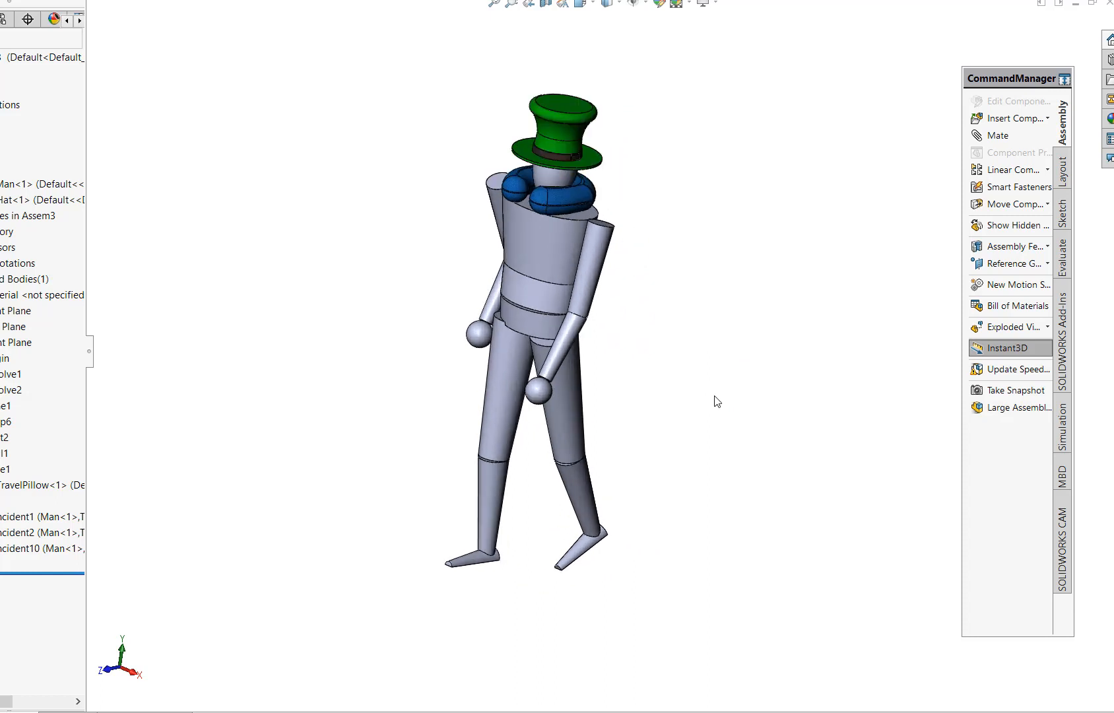
scroll(717, 401, down, 1)
mouse_move(710, 245)
middle_down()
mouse_move(699, 162)
mouse_move(689, 236)
middle_up()
scroll(689, 236, down, 2)
scroll(664, 254, up, 2)
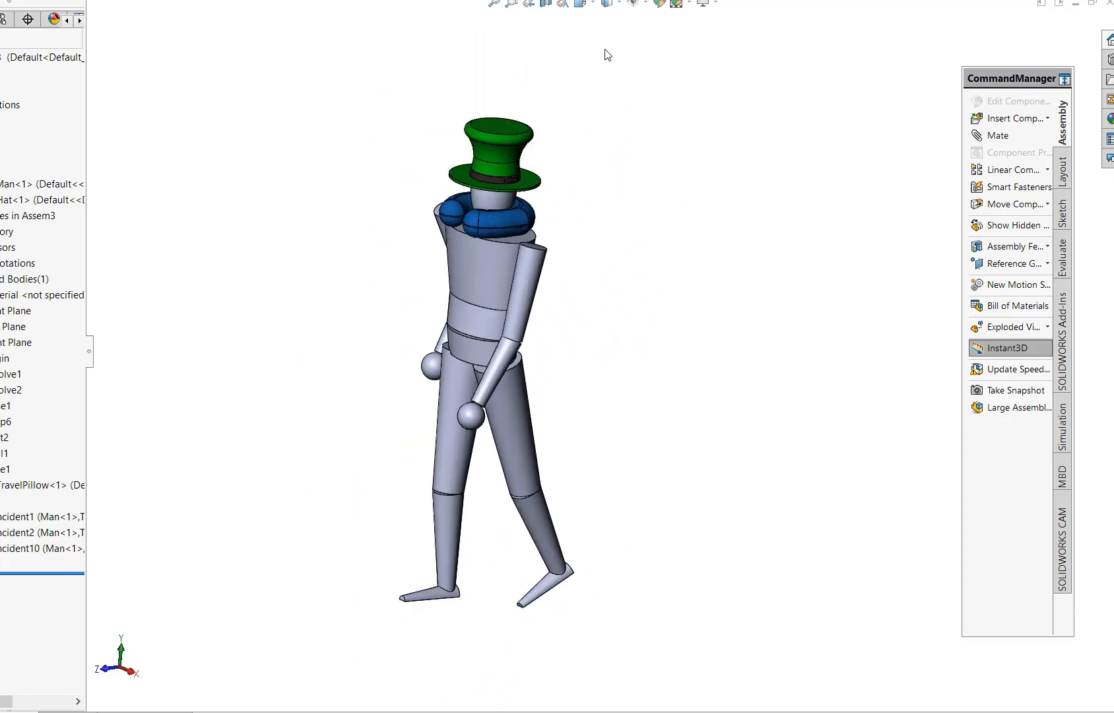
click(511, 3)
drag(308, 127, 637, 639)
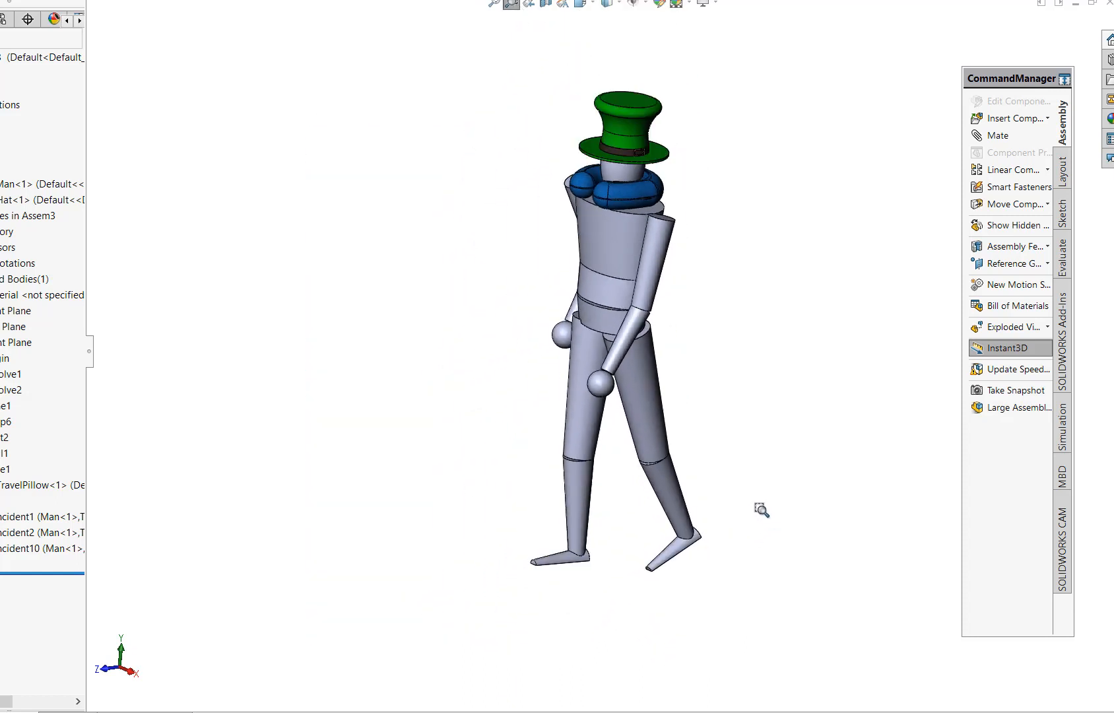
middle_drag(764, 510, 759, 466)
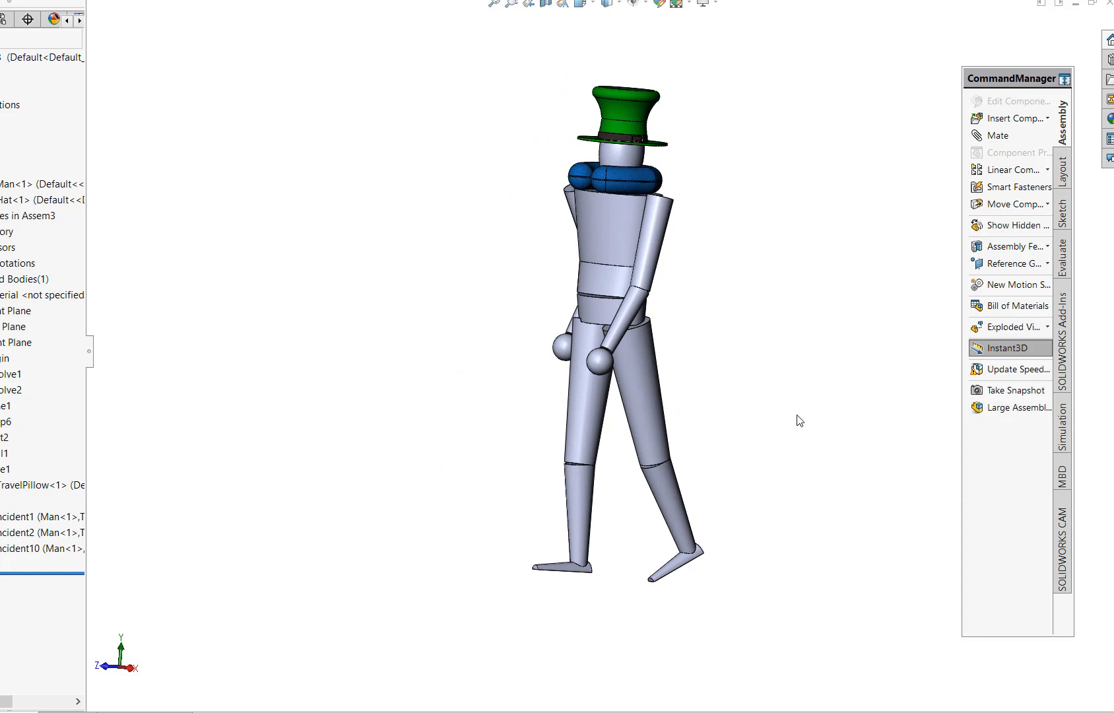